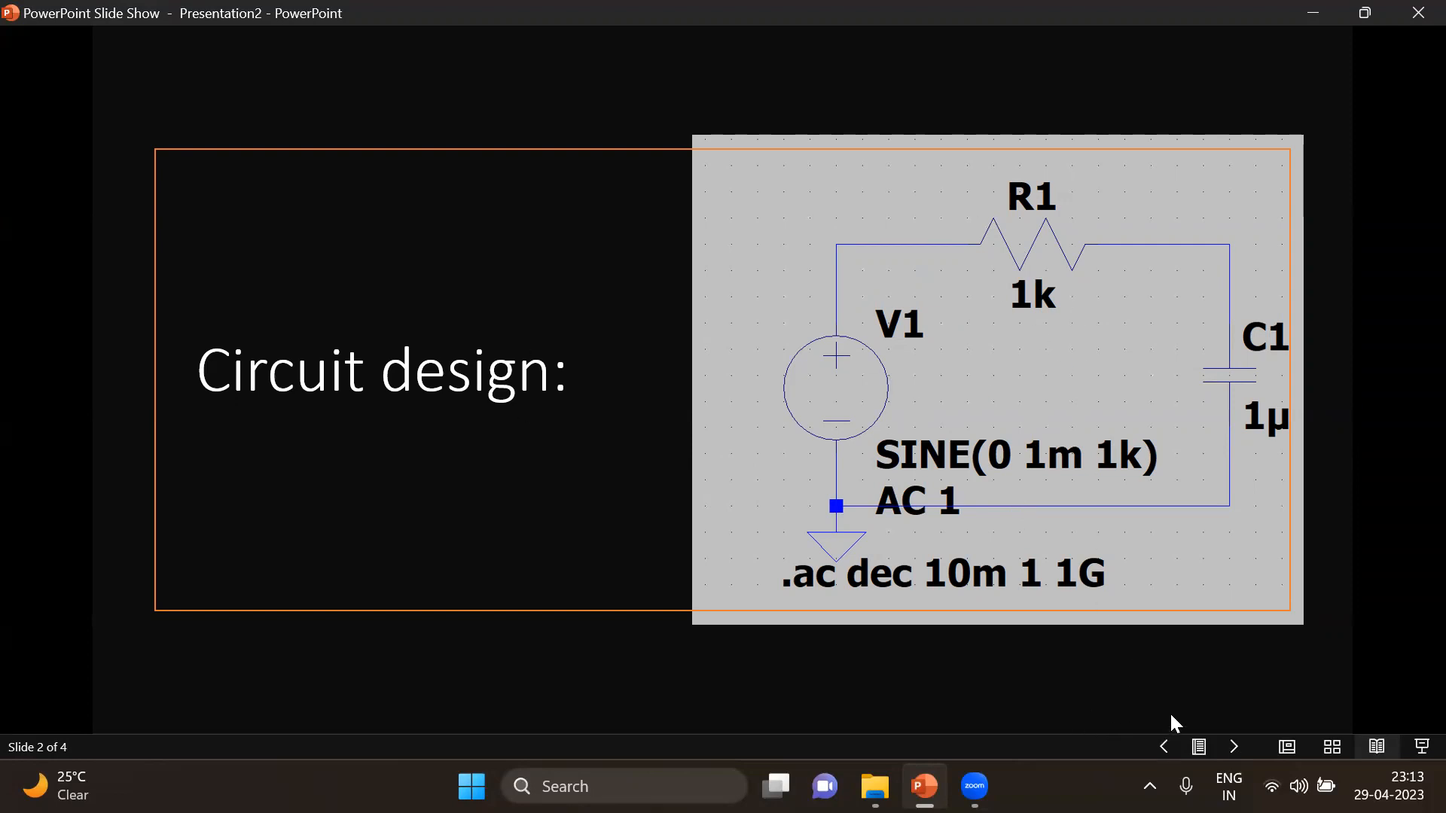
Advance the slide show from the circuit design slide through Calculation to the Gain of the Circuit slide
right_click(1350, 458)
click(1291, 536)
click(1279, 715)
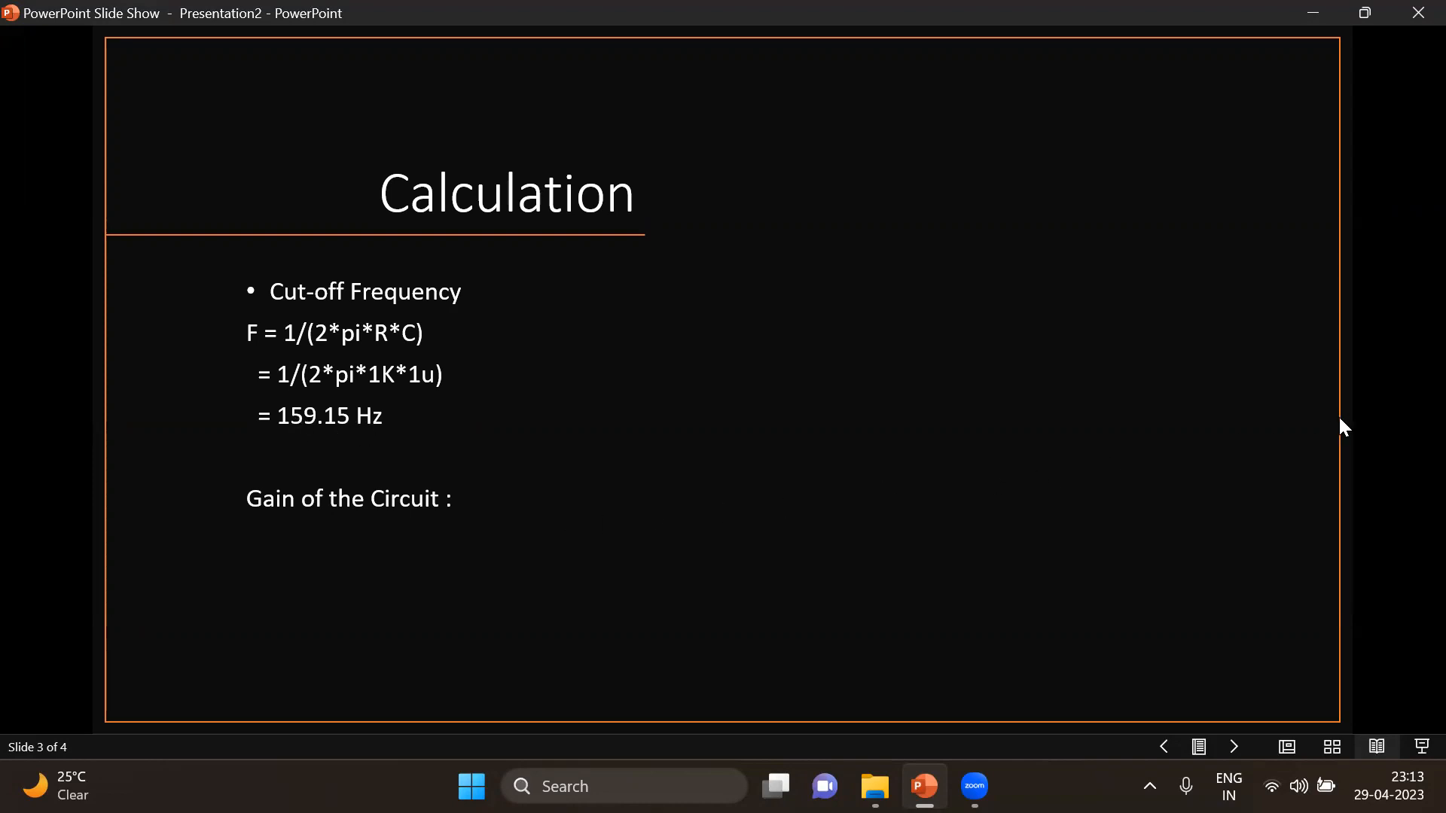
click(1386, 416)
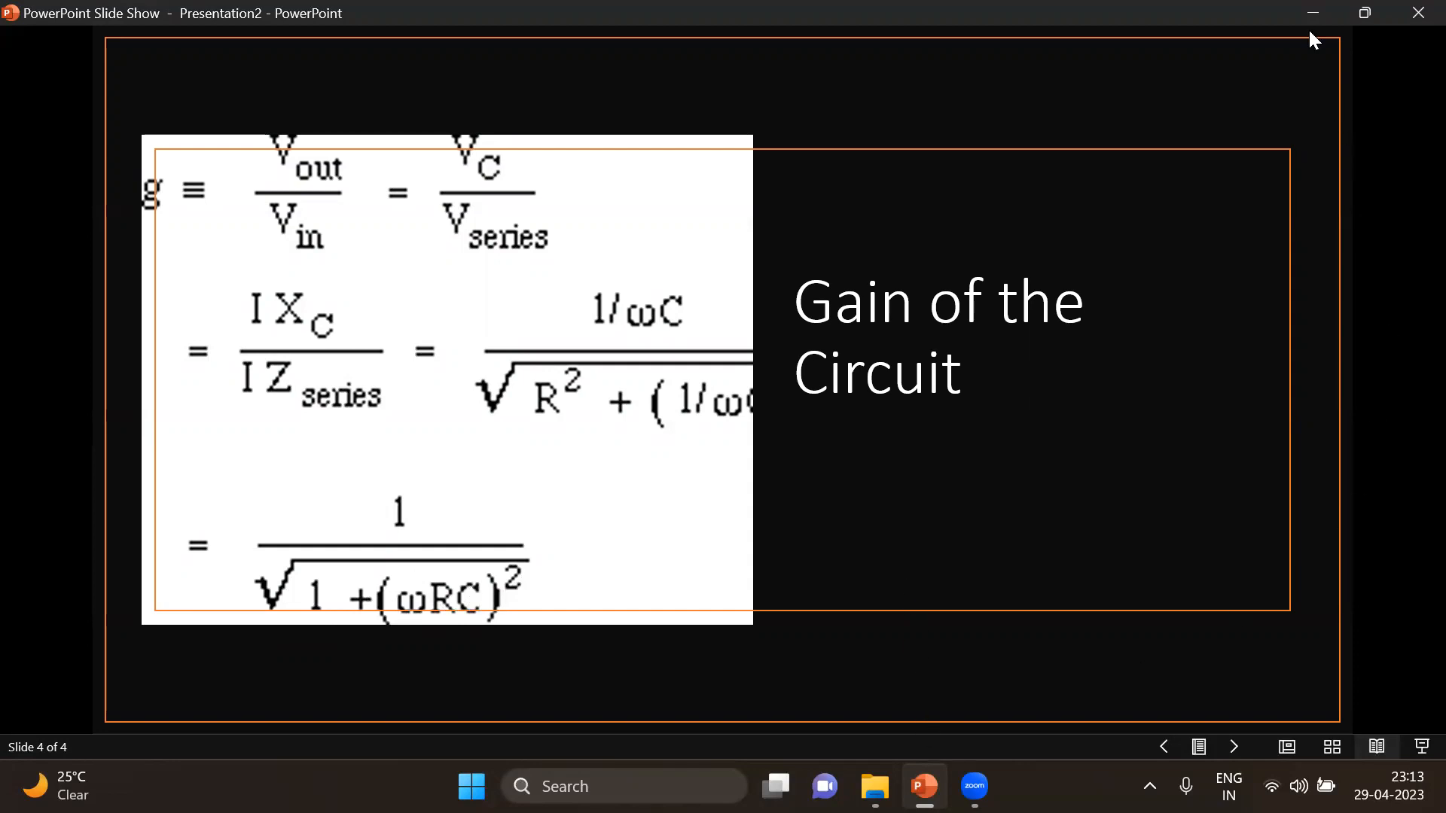
Launch LTspice XVII and create a new blank schematic
click(626, 774)
text(l)
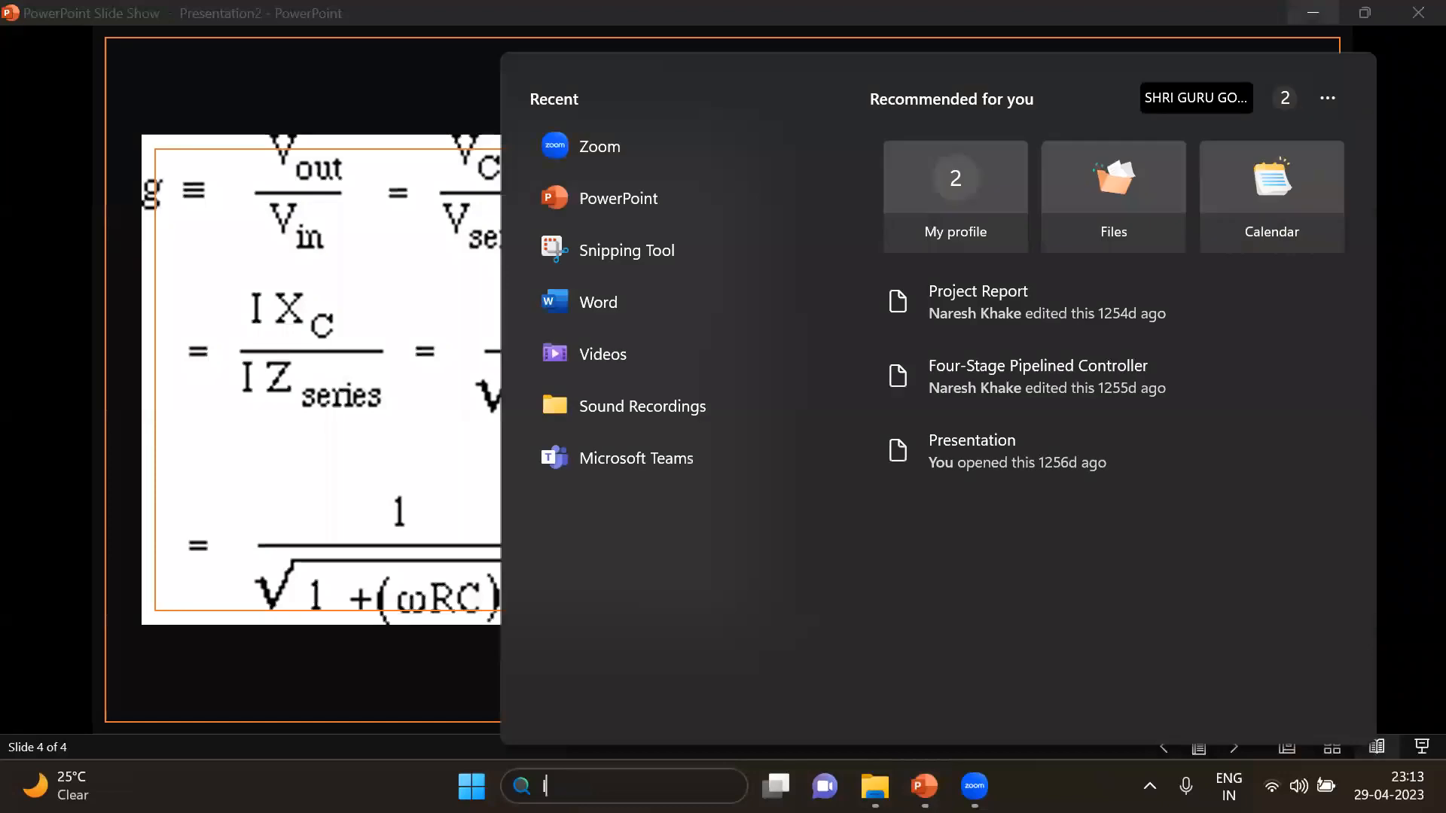
text(t)
click(681, 210)
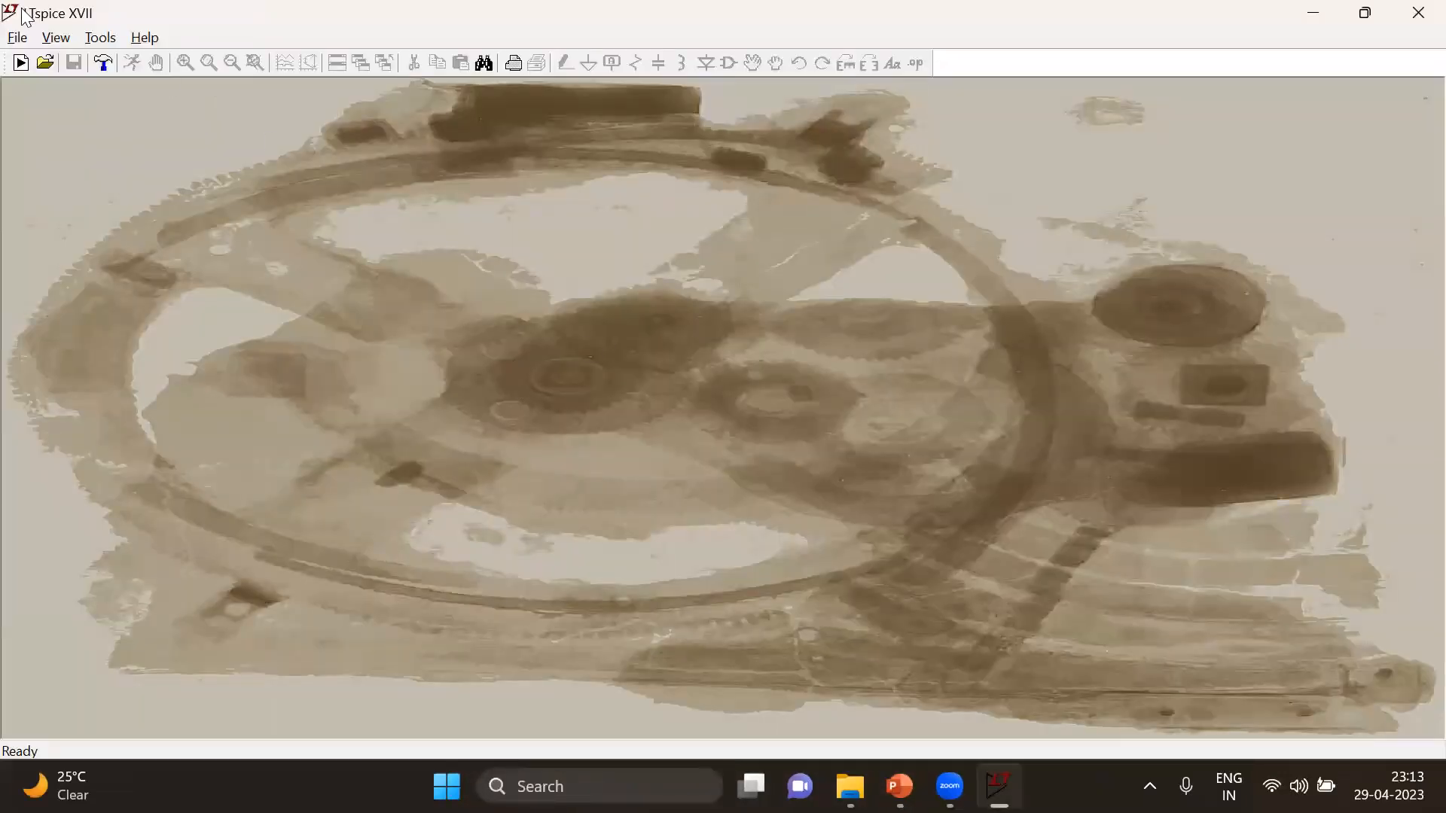
click(16, 37)
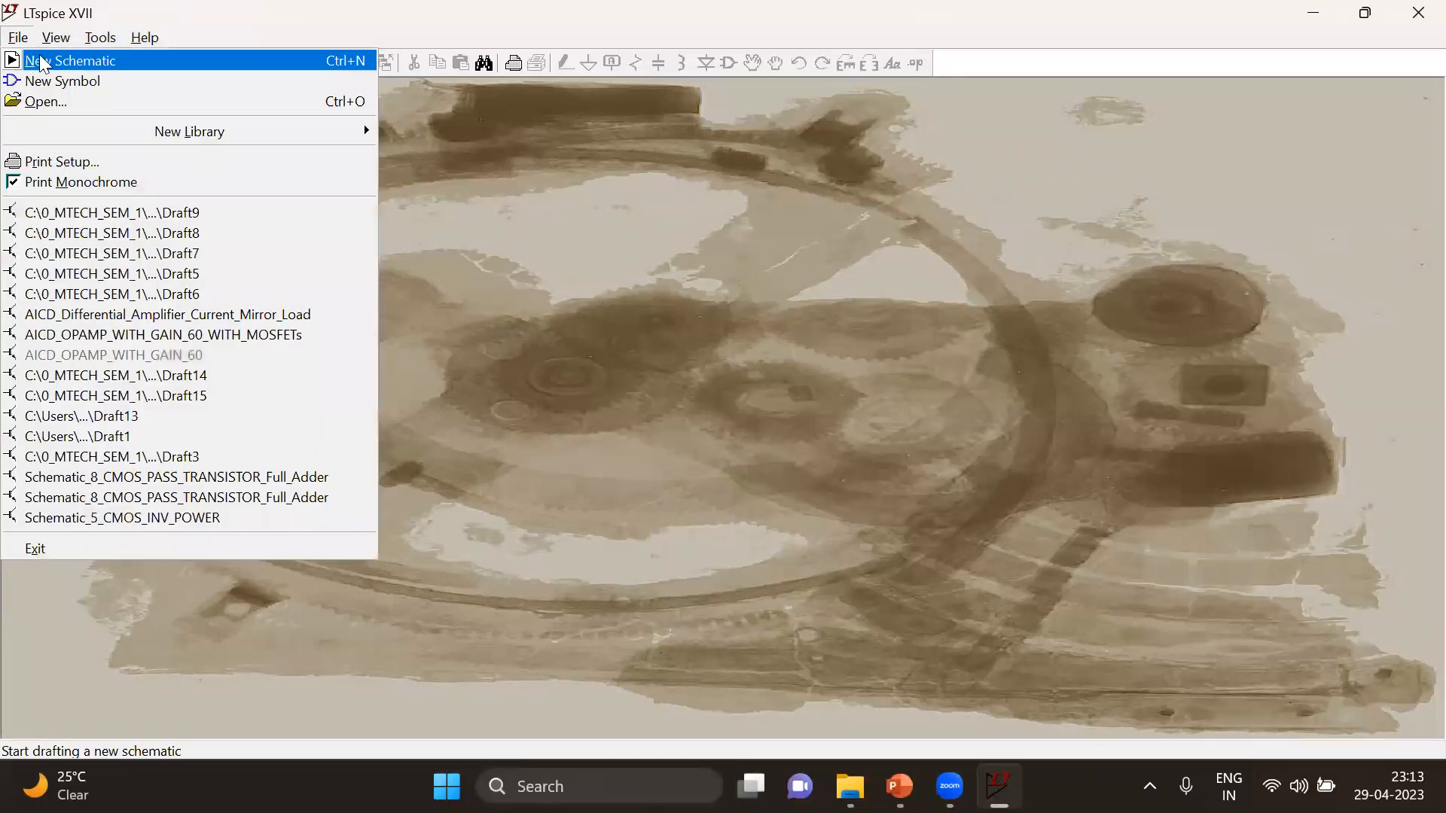
click(52, 65)
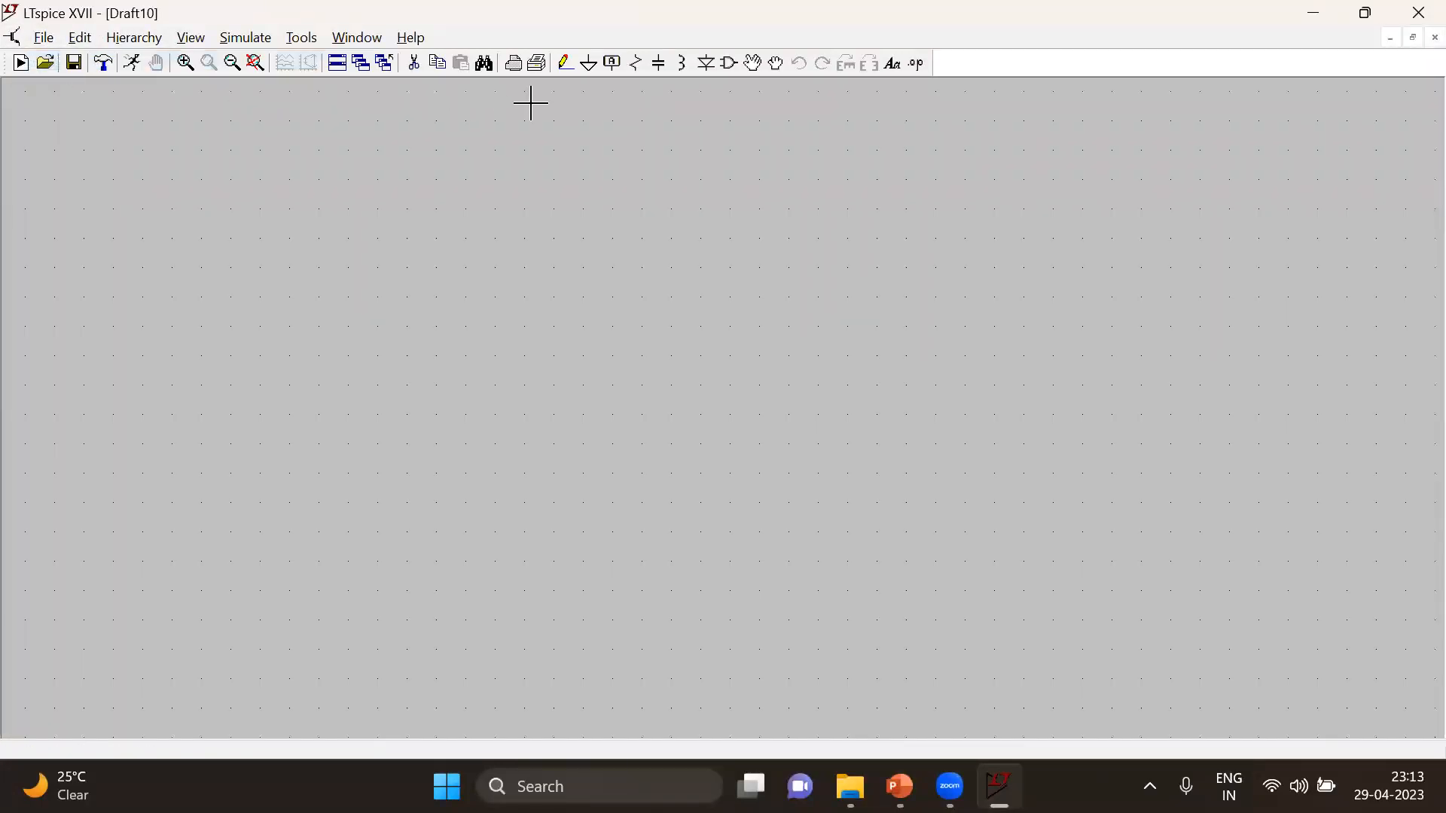
Place a resistor, rotated to lie horizontally, in the upper middle of the schematic
click(631, 66)
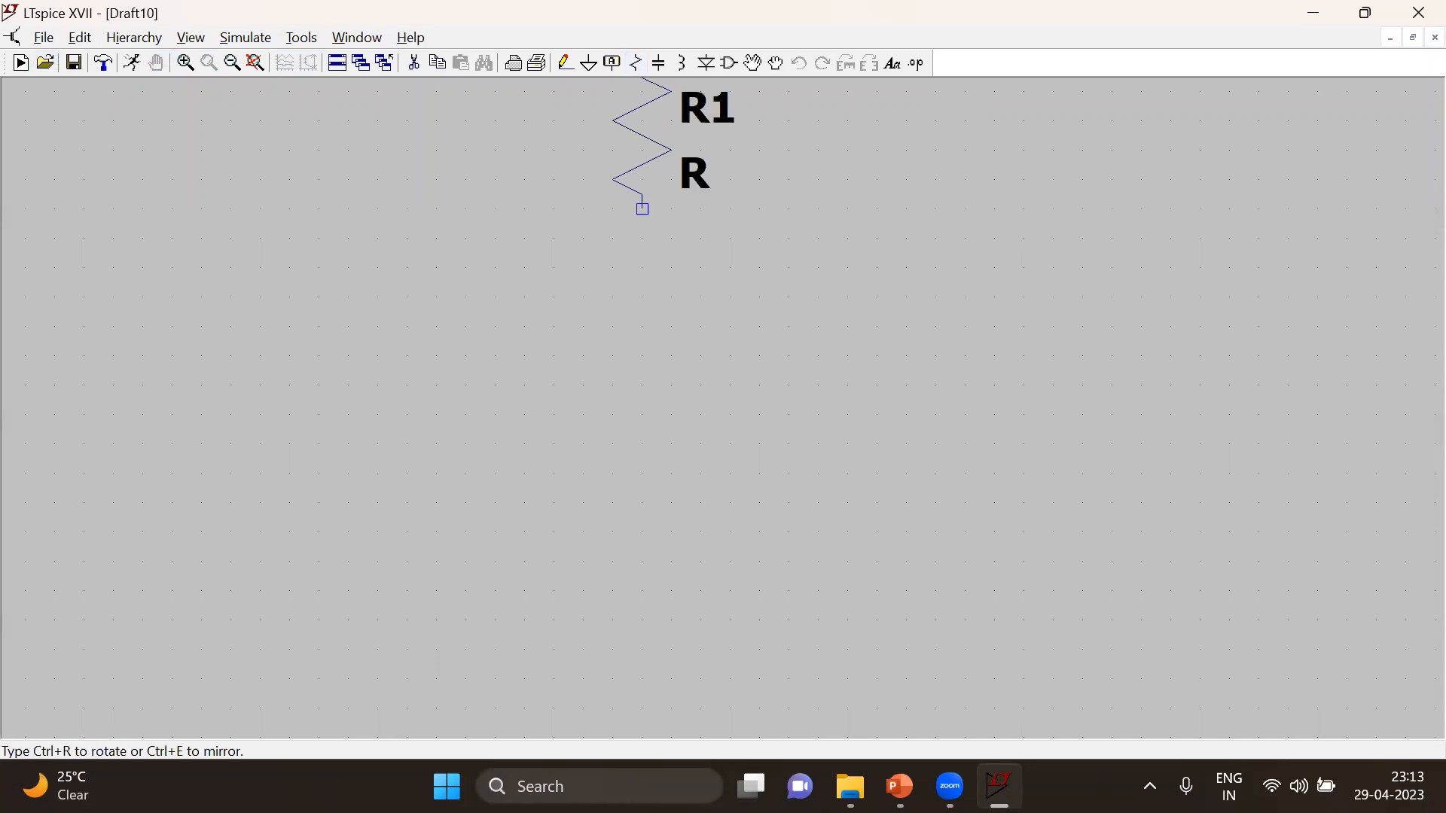
key(ctrl+r)
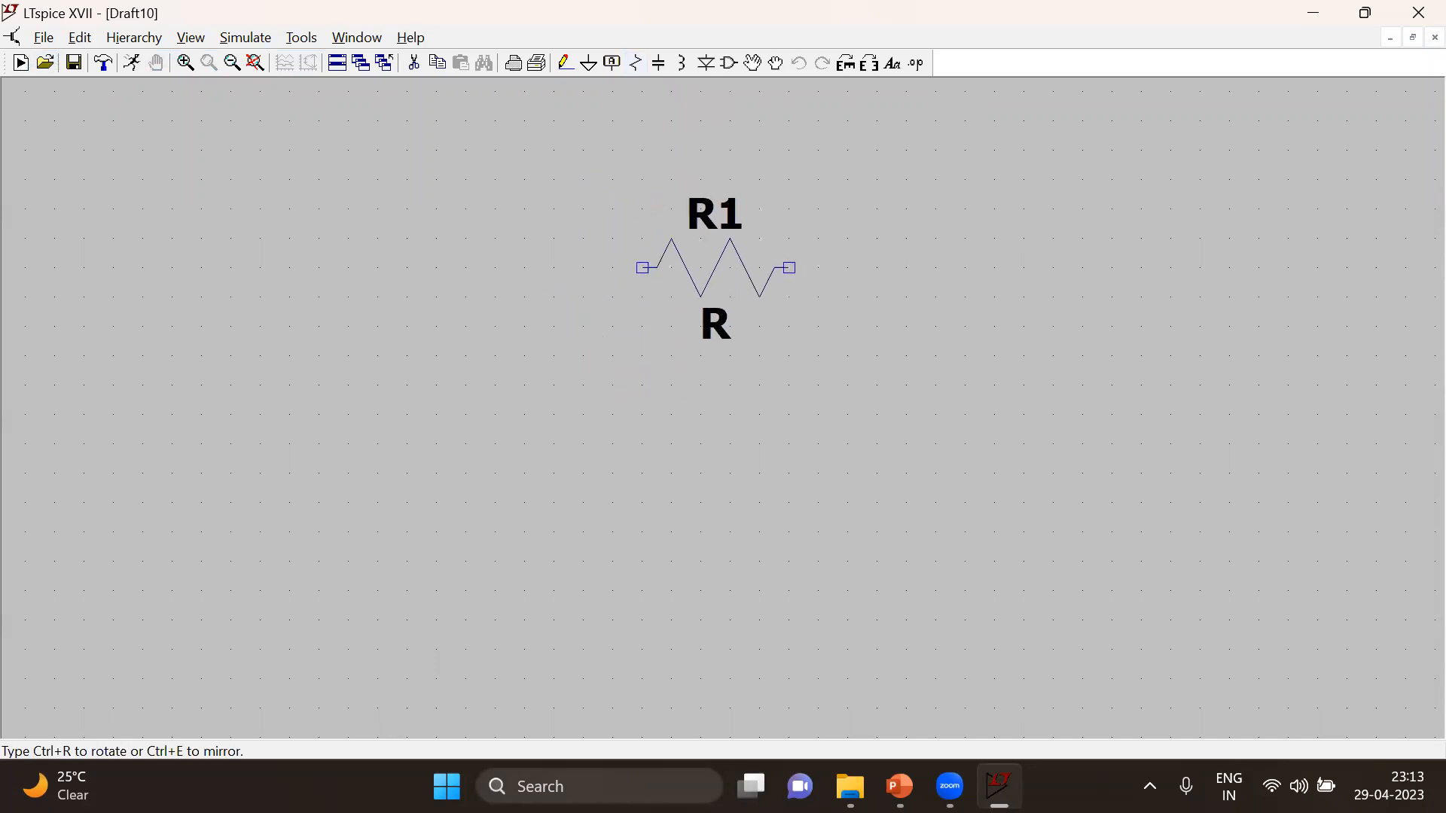
click(715, 267)
key(Escape)
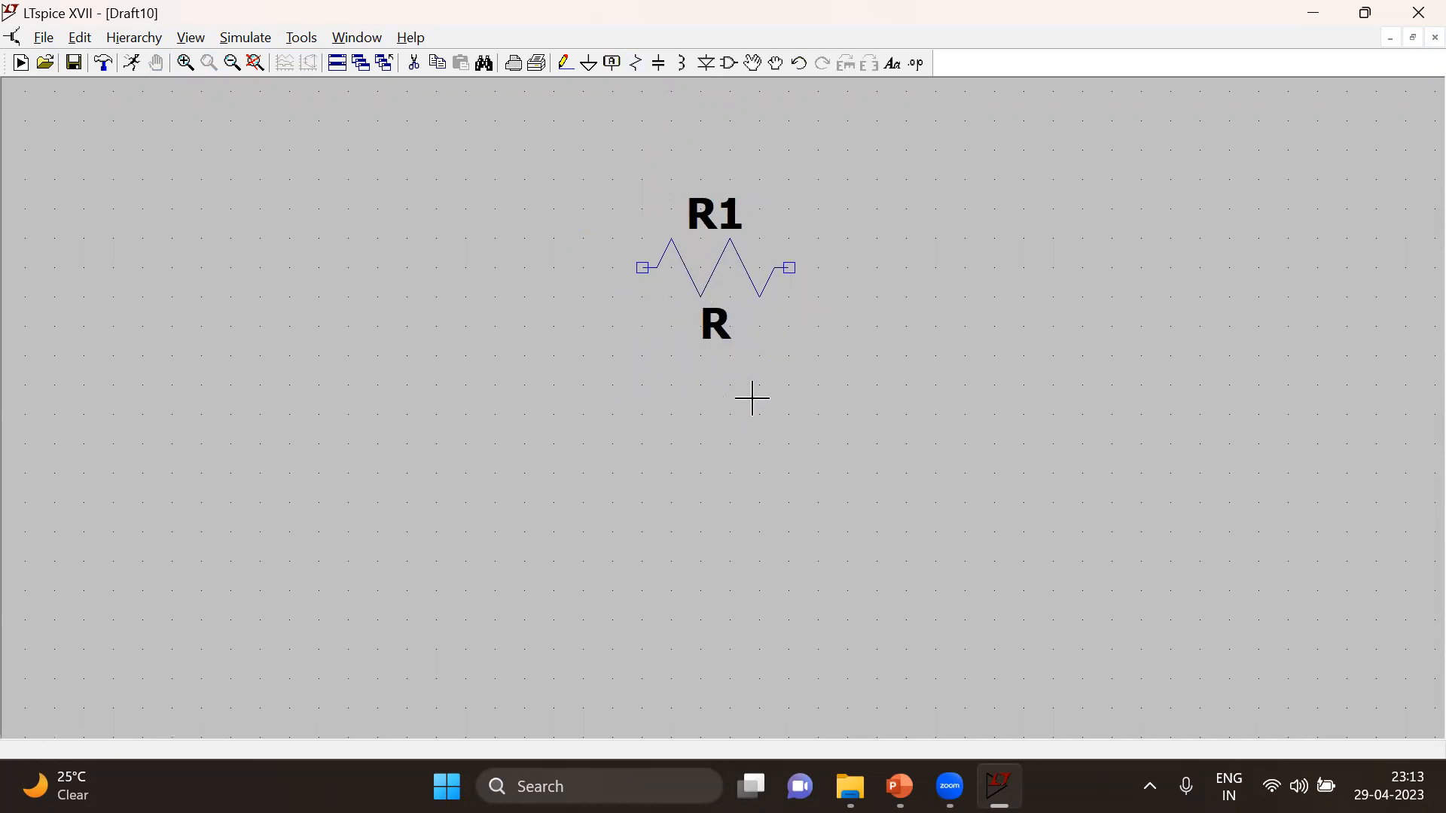
Place a vertical capacitor below and to the right of the resistor, and a ground symbol beneath the resistor's left end
click(658, 68)
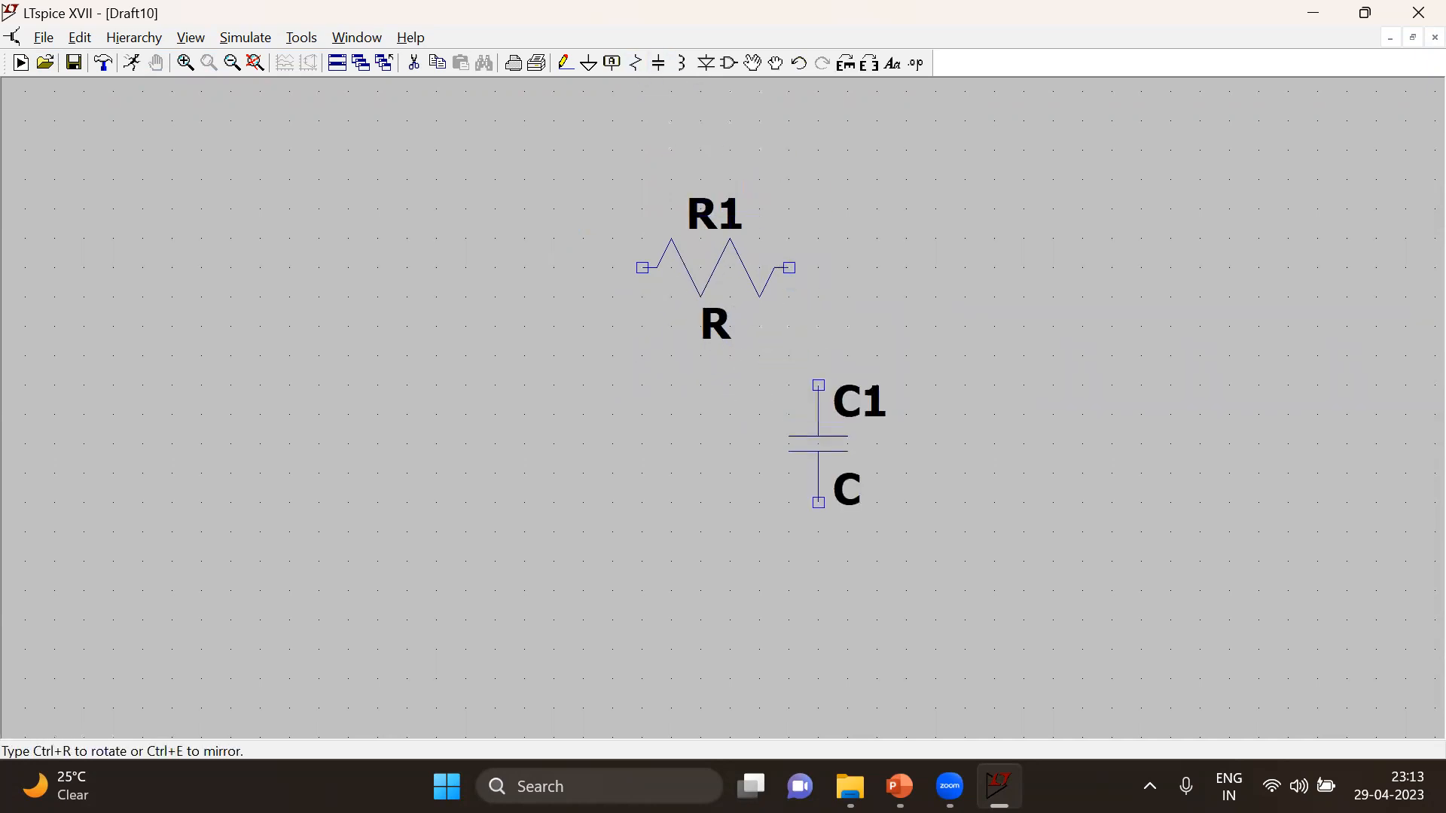
click(907, 444)
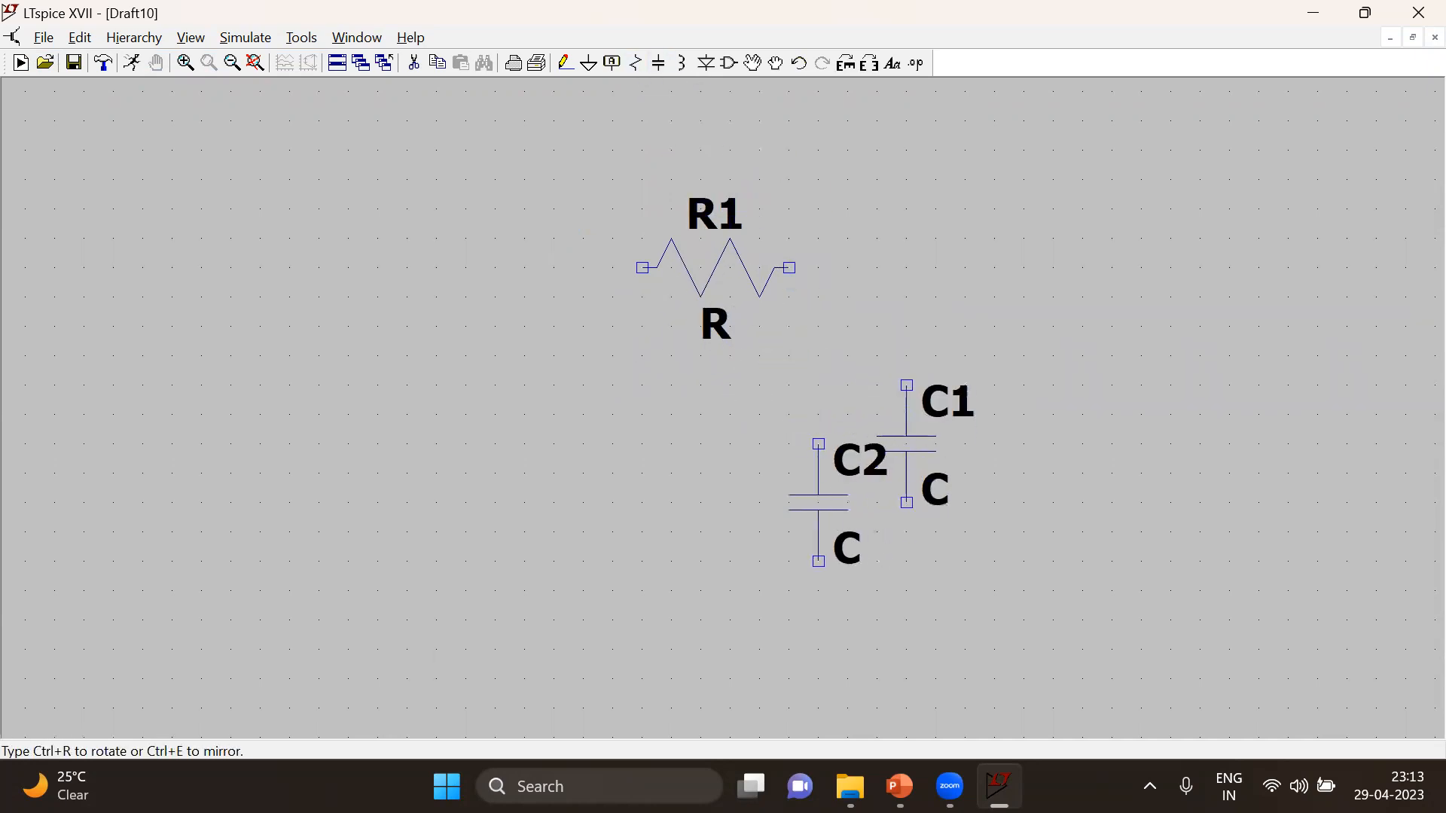
key(Escape)
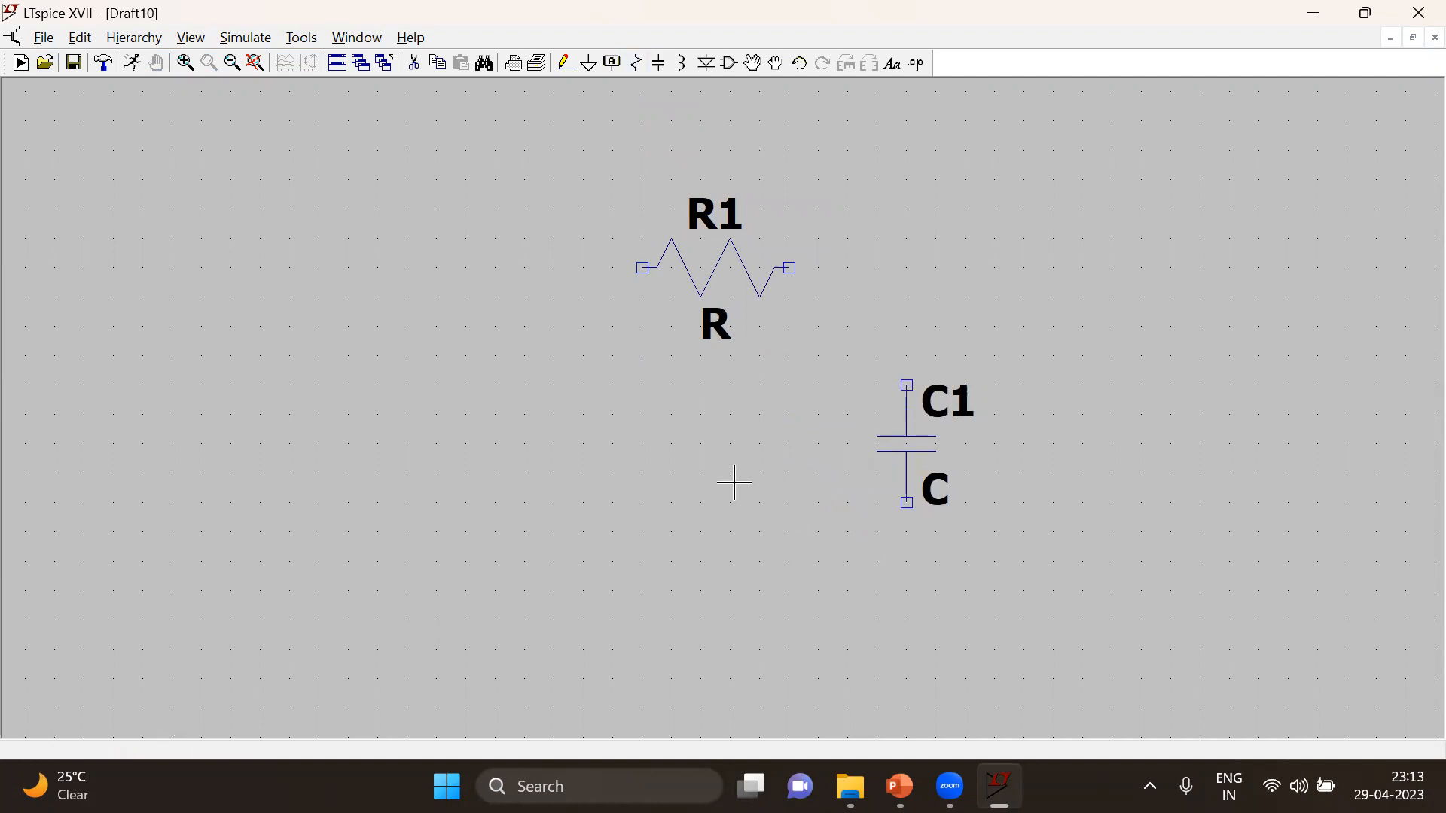
click(588, 64)
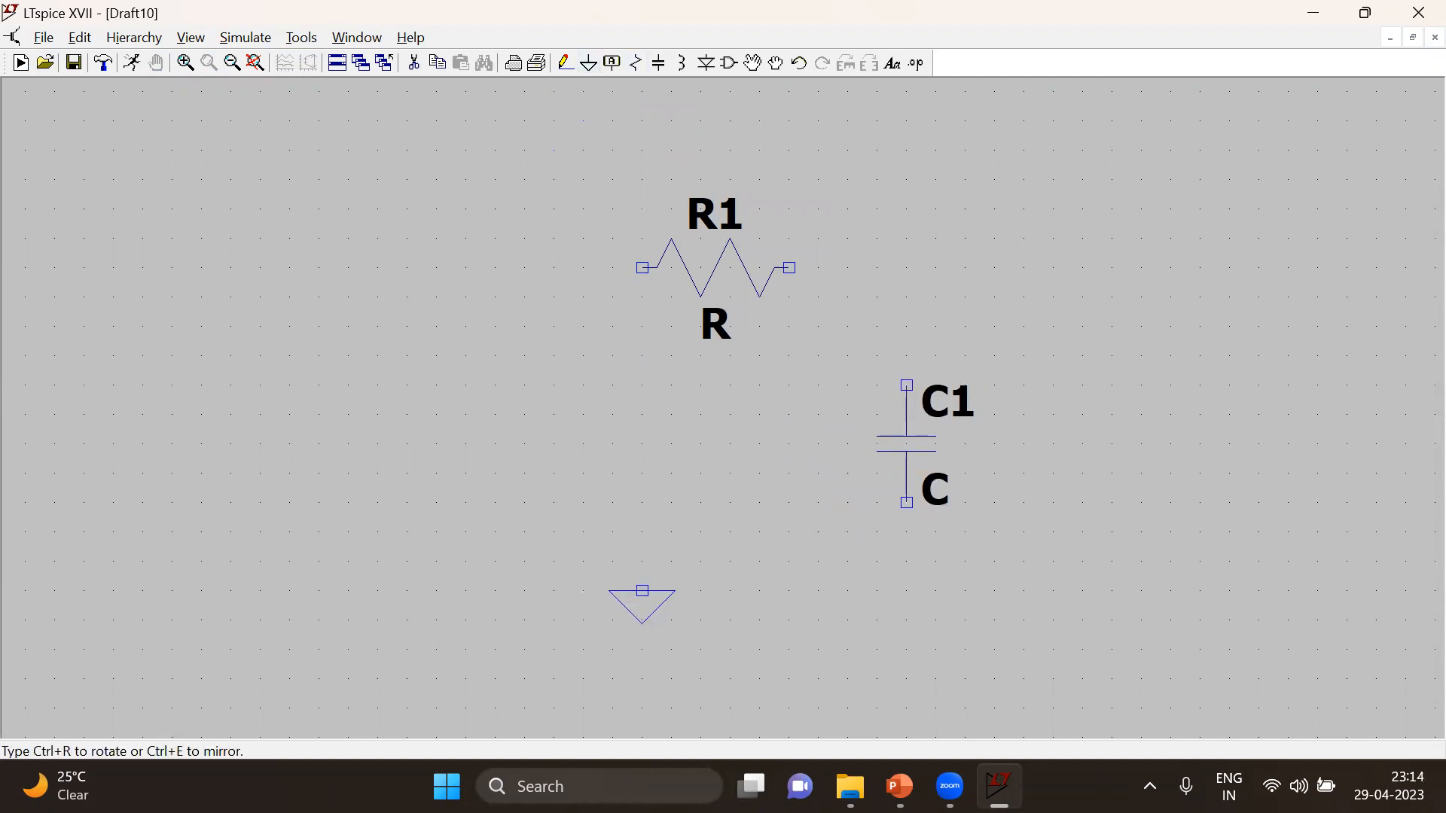
click(641, 620)
key(Escape)
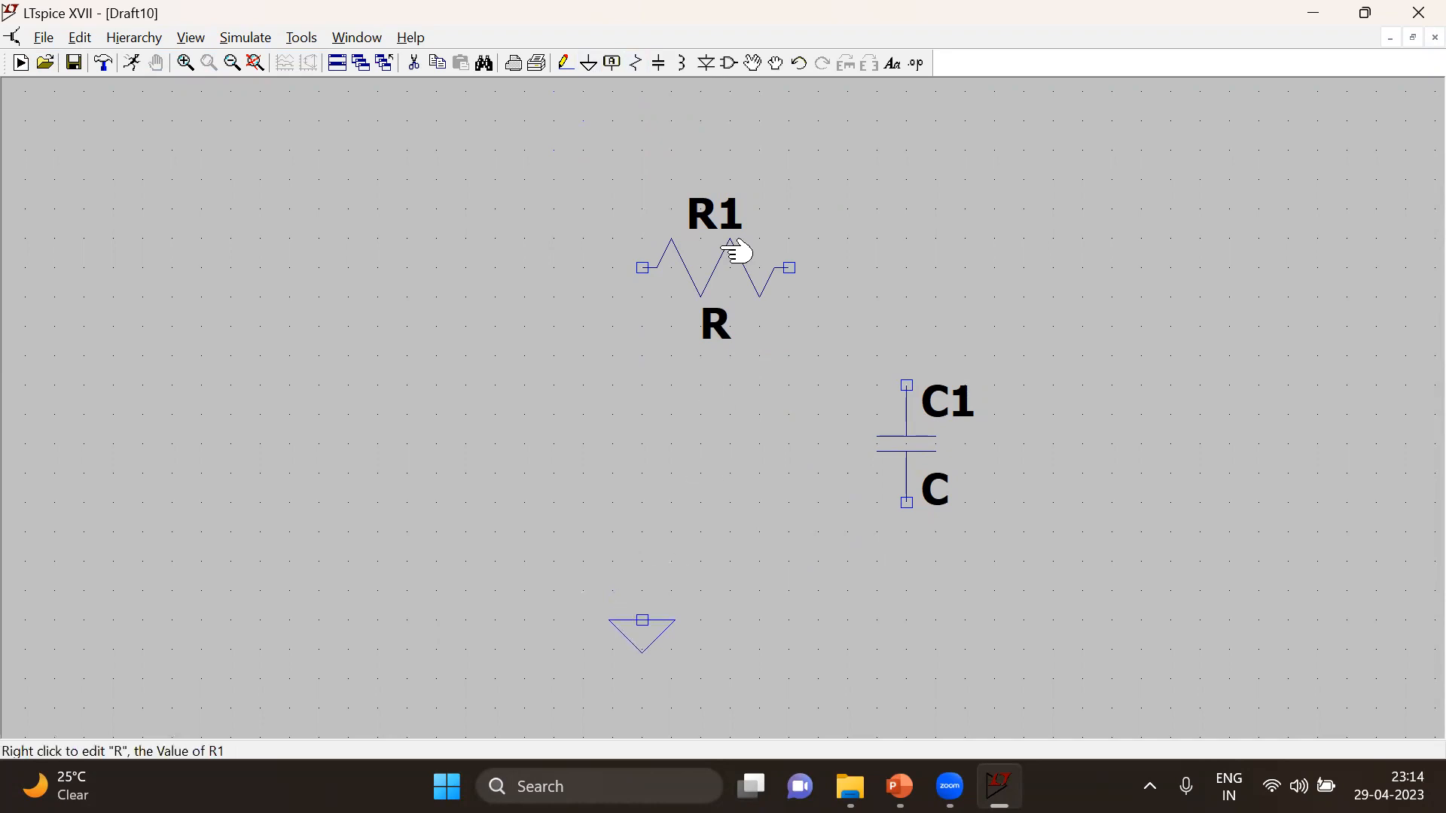
Wire the resistor's right end to the capacitor's upper terminal and the capacitor's lower terminal to ground
click(564, 64)
click(790, 267)
click(906, 385)
click(907, 502)
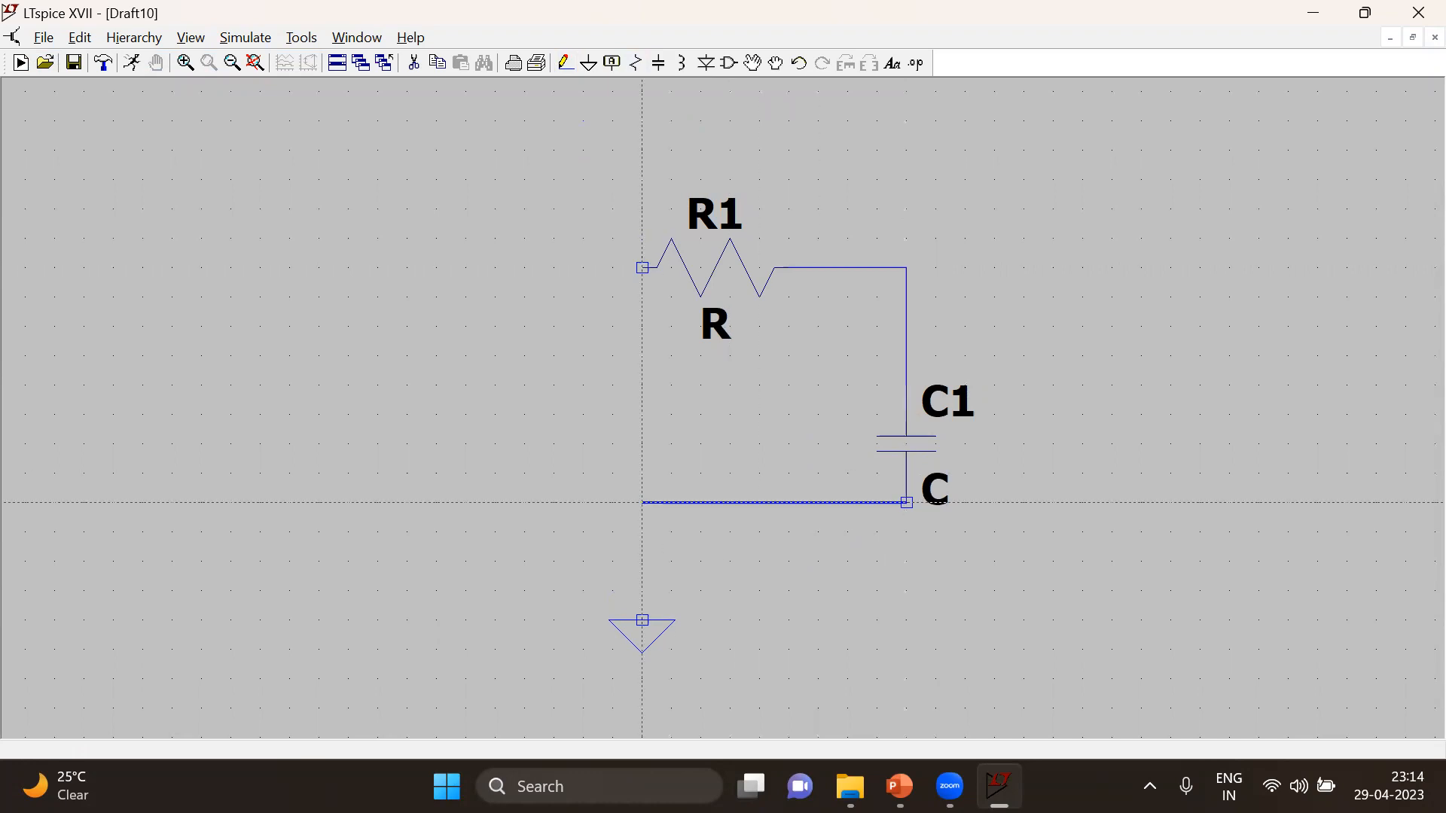
click(642, 621)
key(Escape)
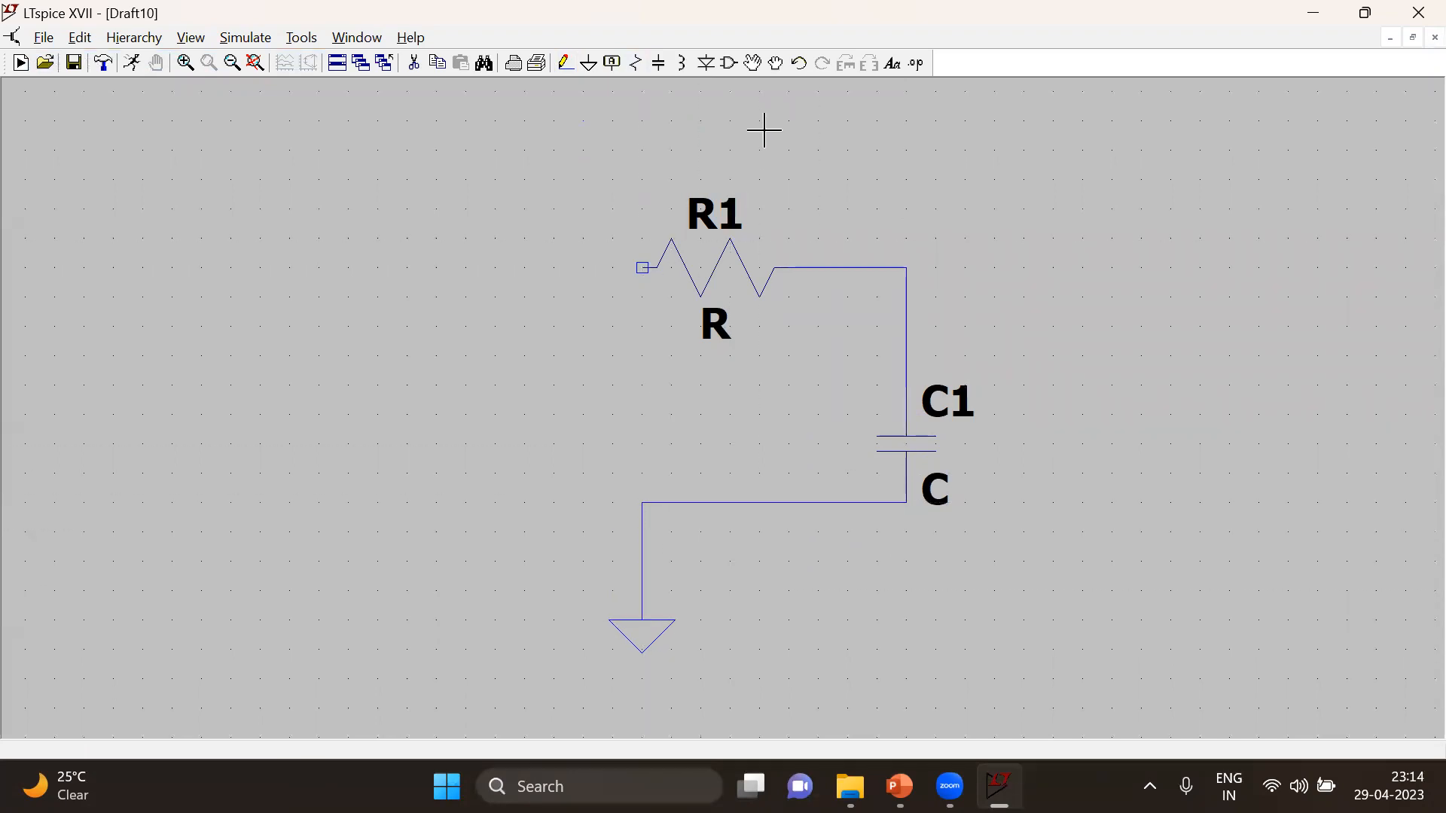
Insert a voltage source component to the left of the resistor
key(F2)
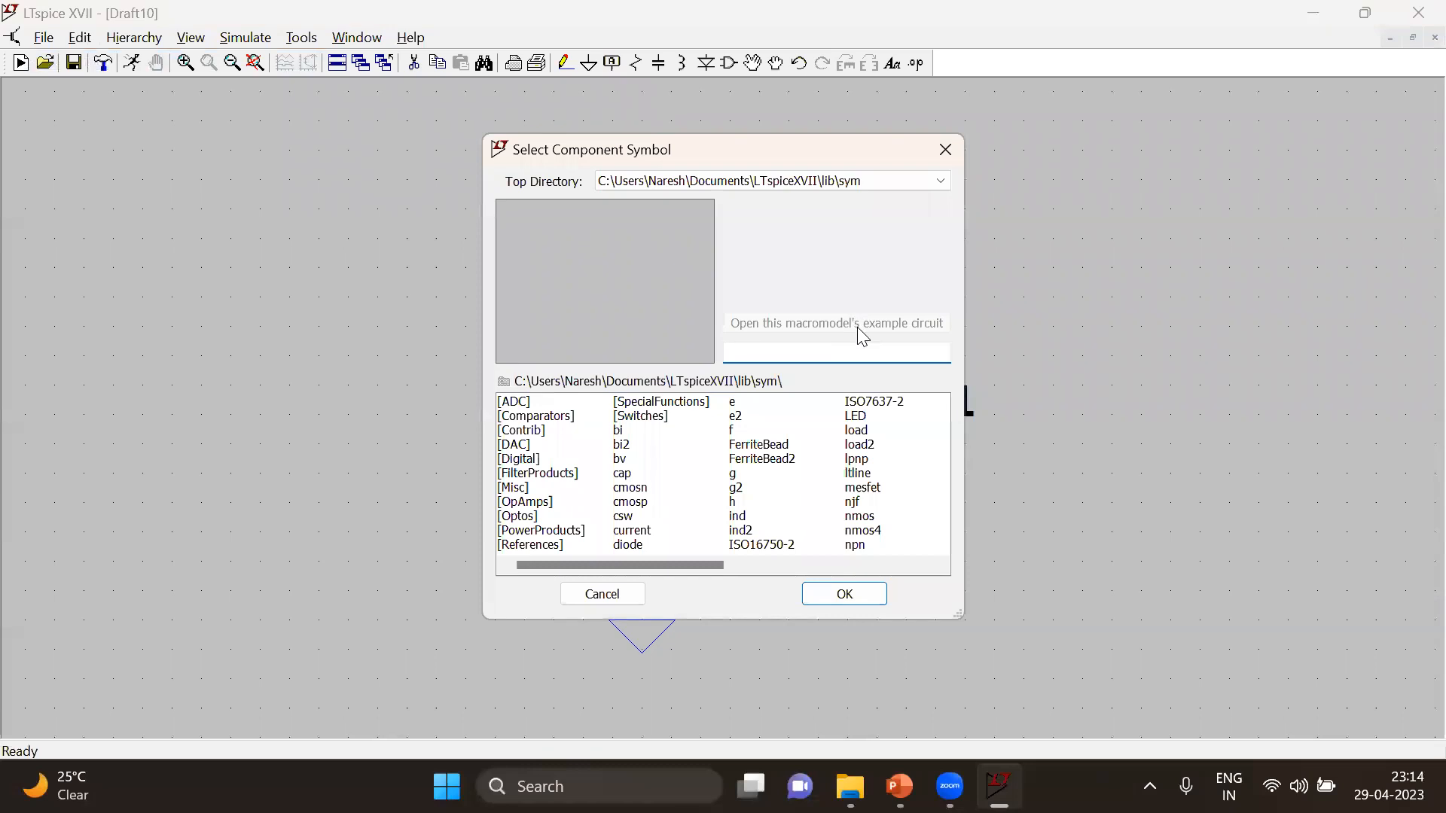
text(vol)
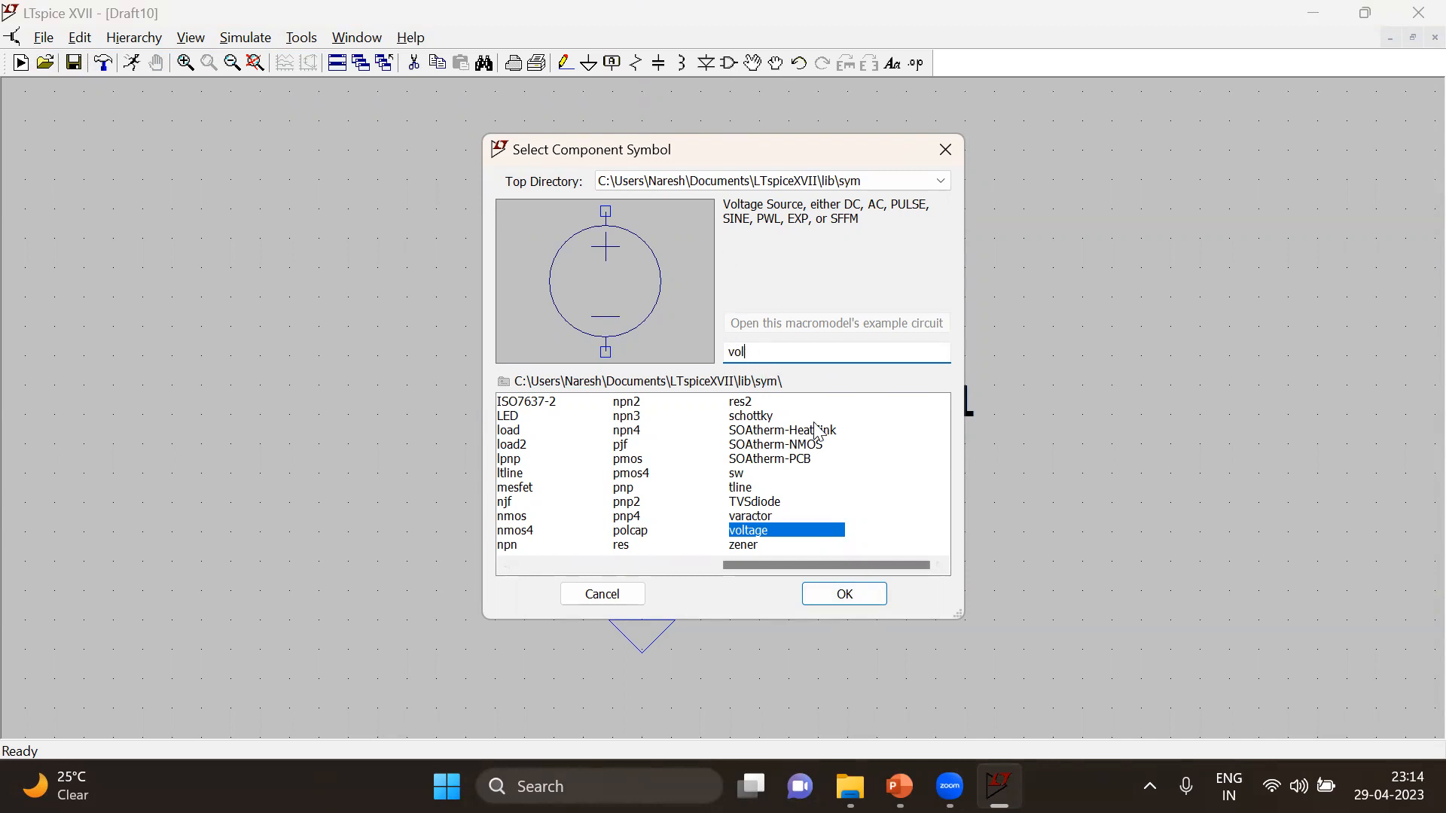
click(845, 595)
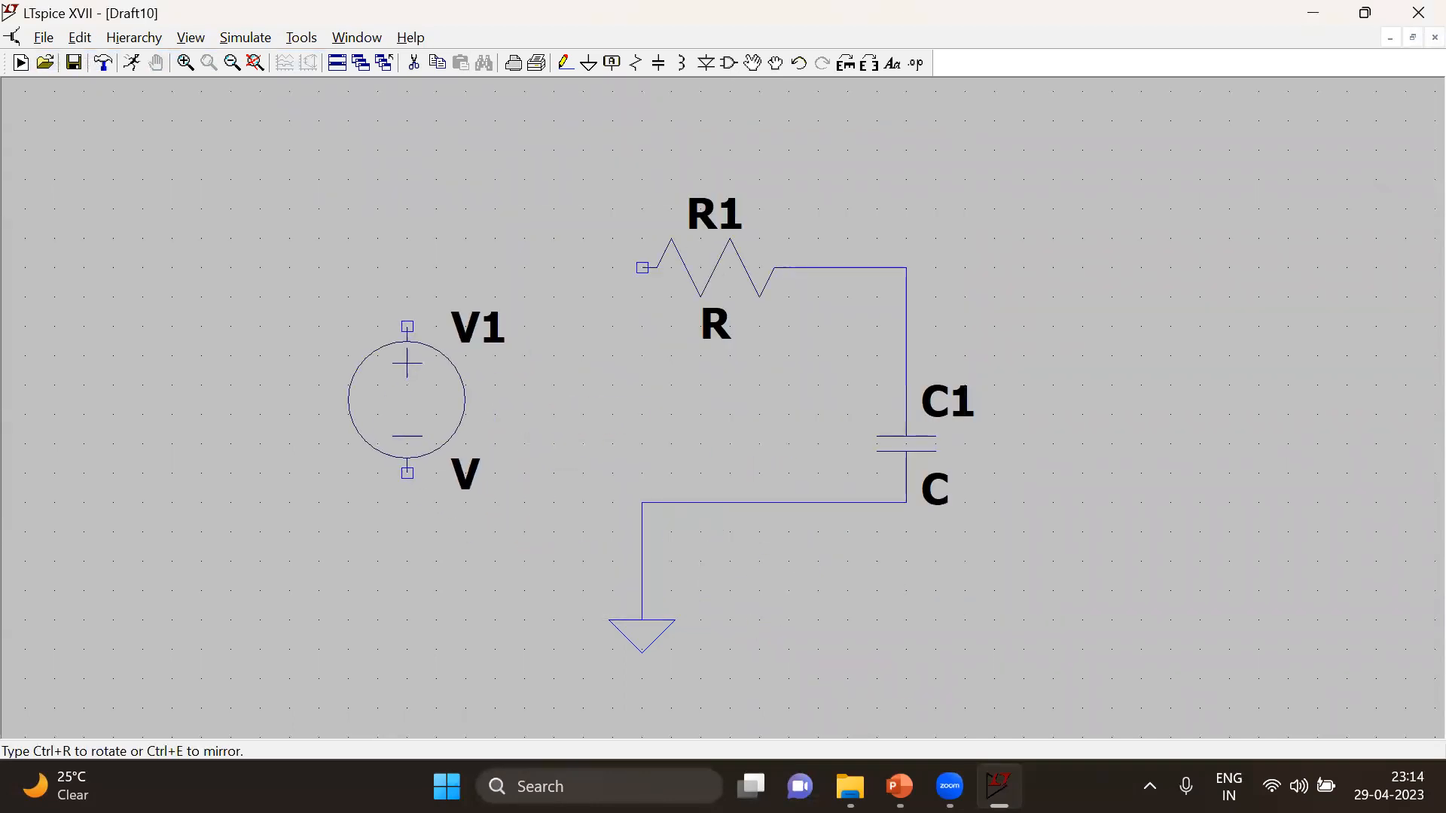
click(436, 399)
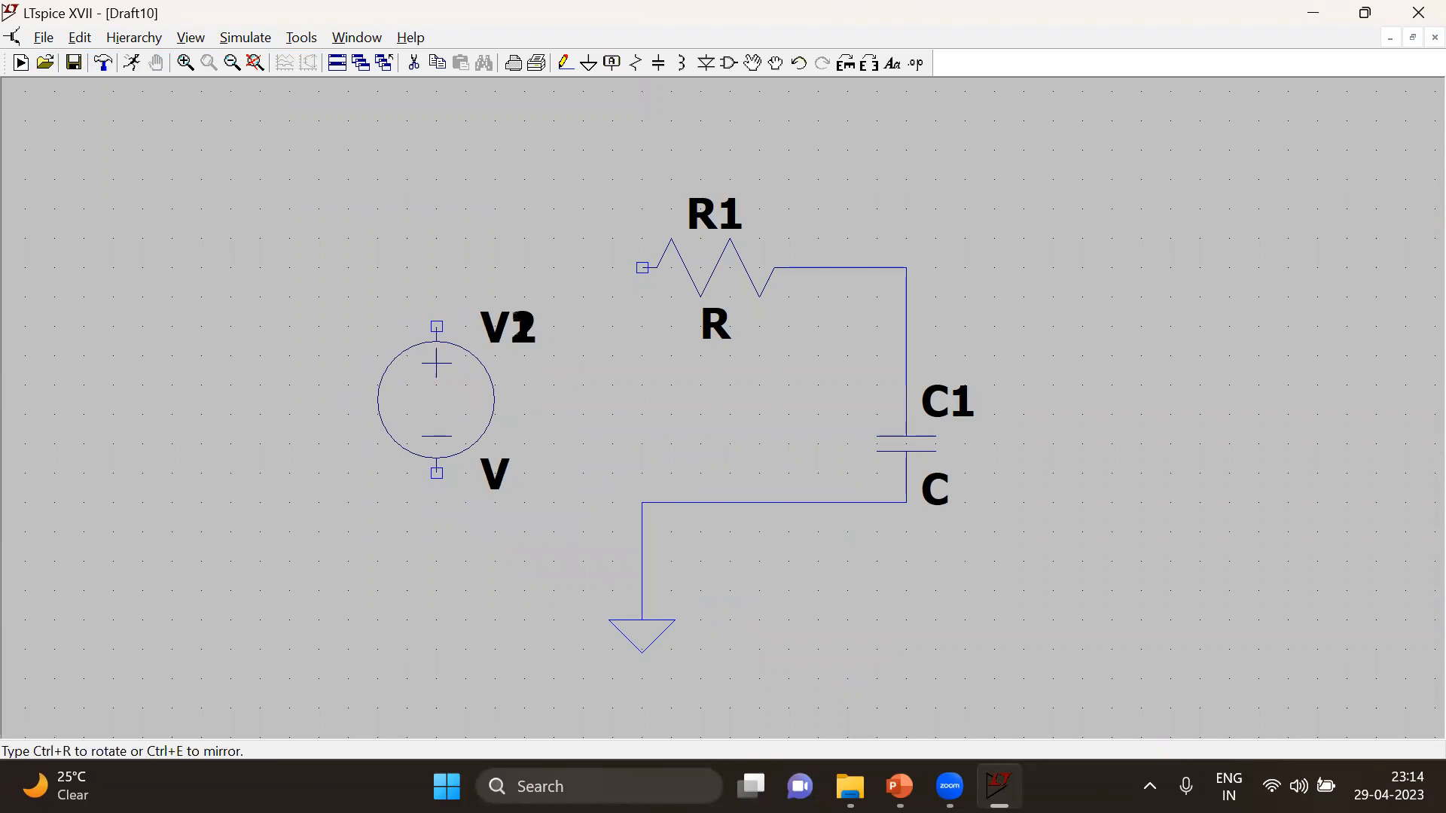
key(Escape)
Wire the voltage source's positive terminal to the resistor's free end and its negative terminal to the ground wire
click(566, 63)
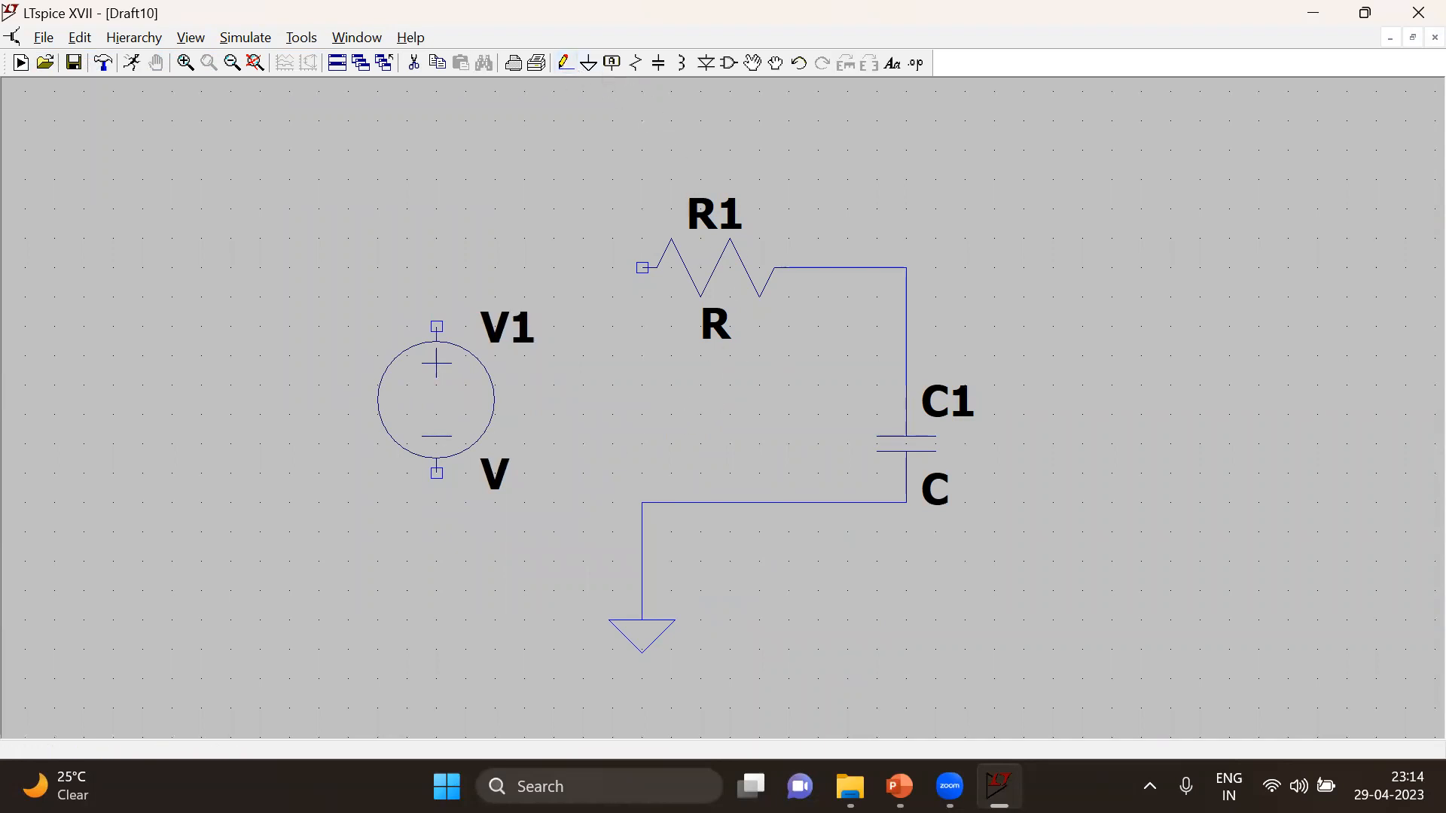
click(643, 267)
click(437, 327)
click(437, 473)
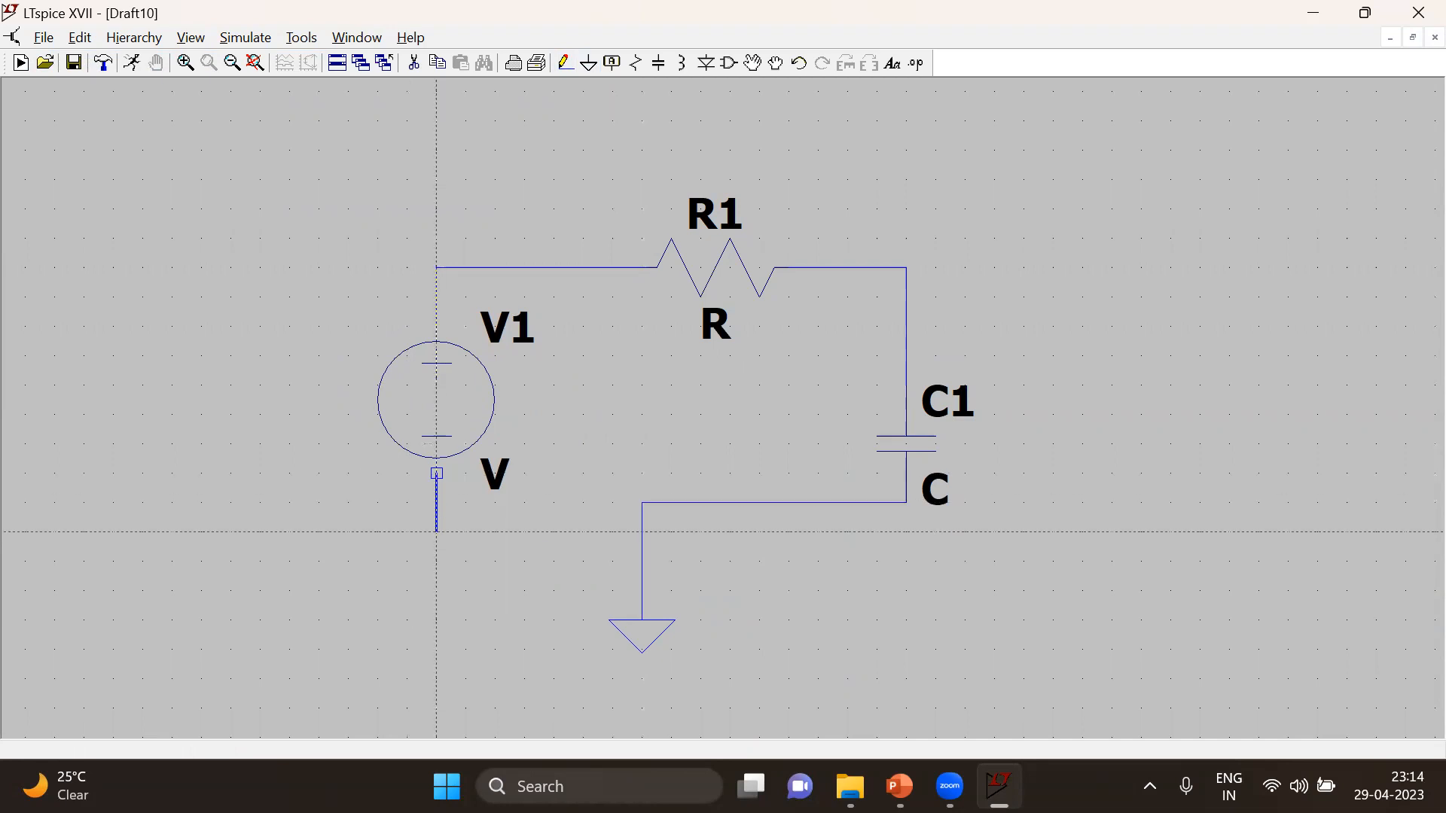
click(642, 531)
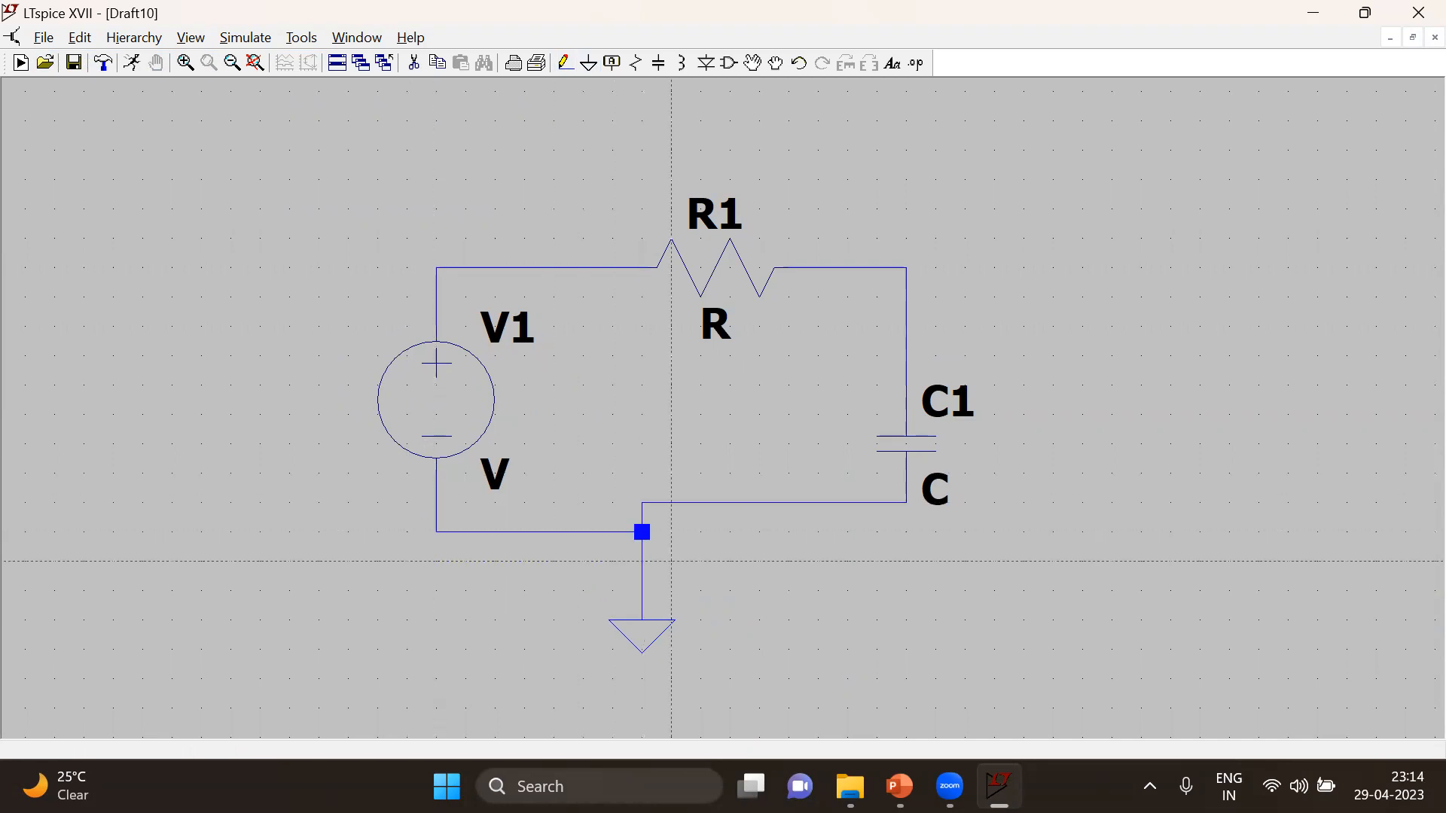
key(Escape)
Open the advanced settings of voltage source V1
right_click(445, 360)
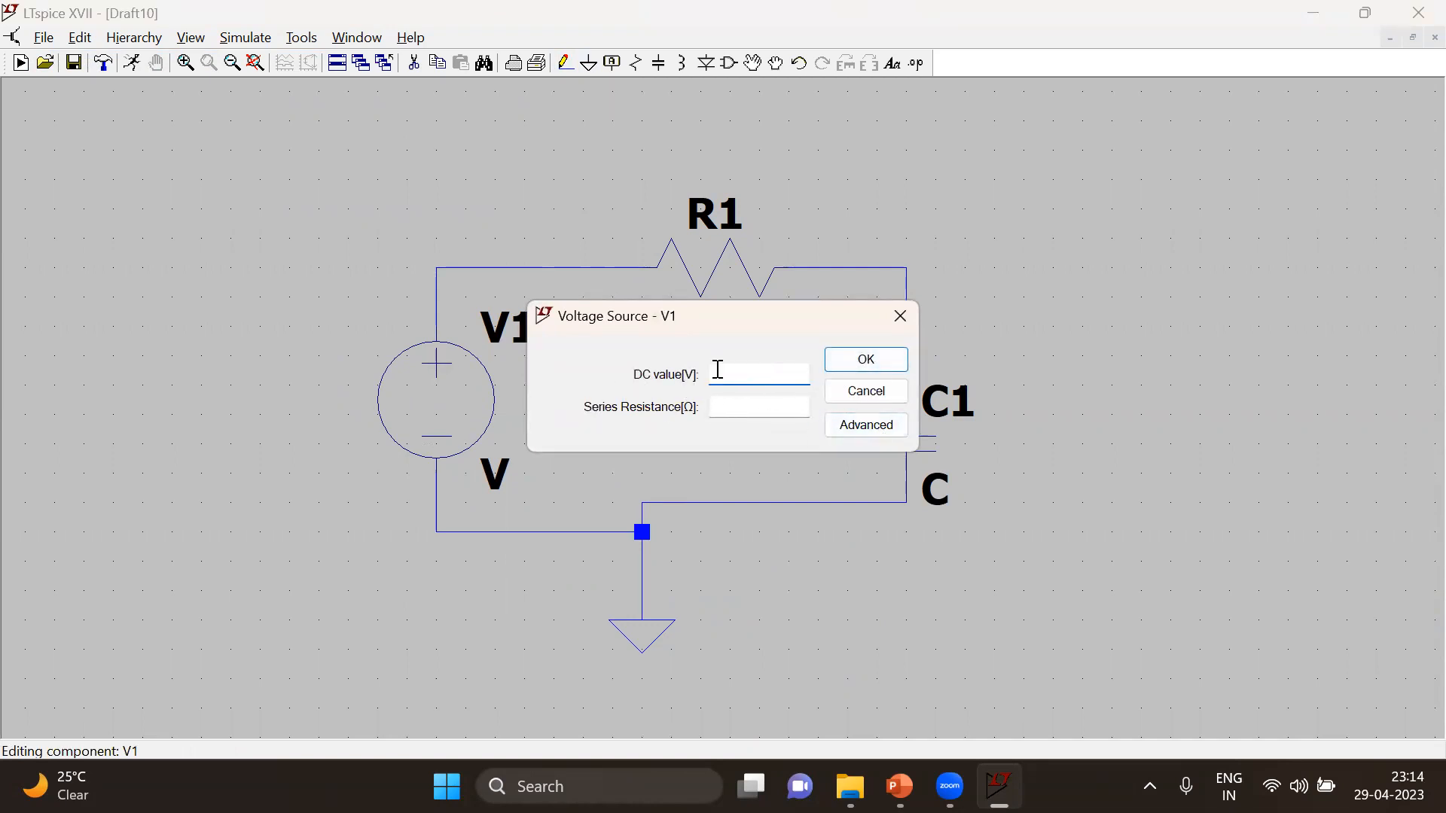
click(873, 426)
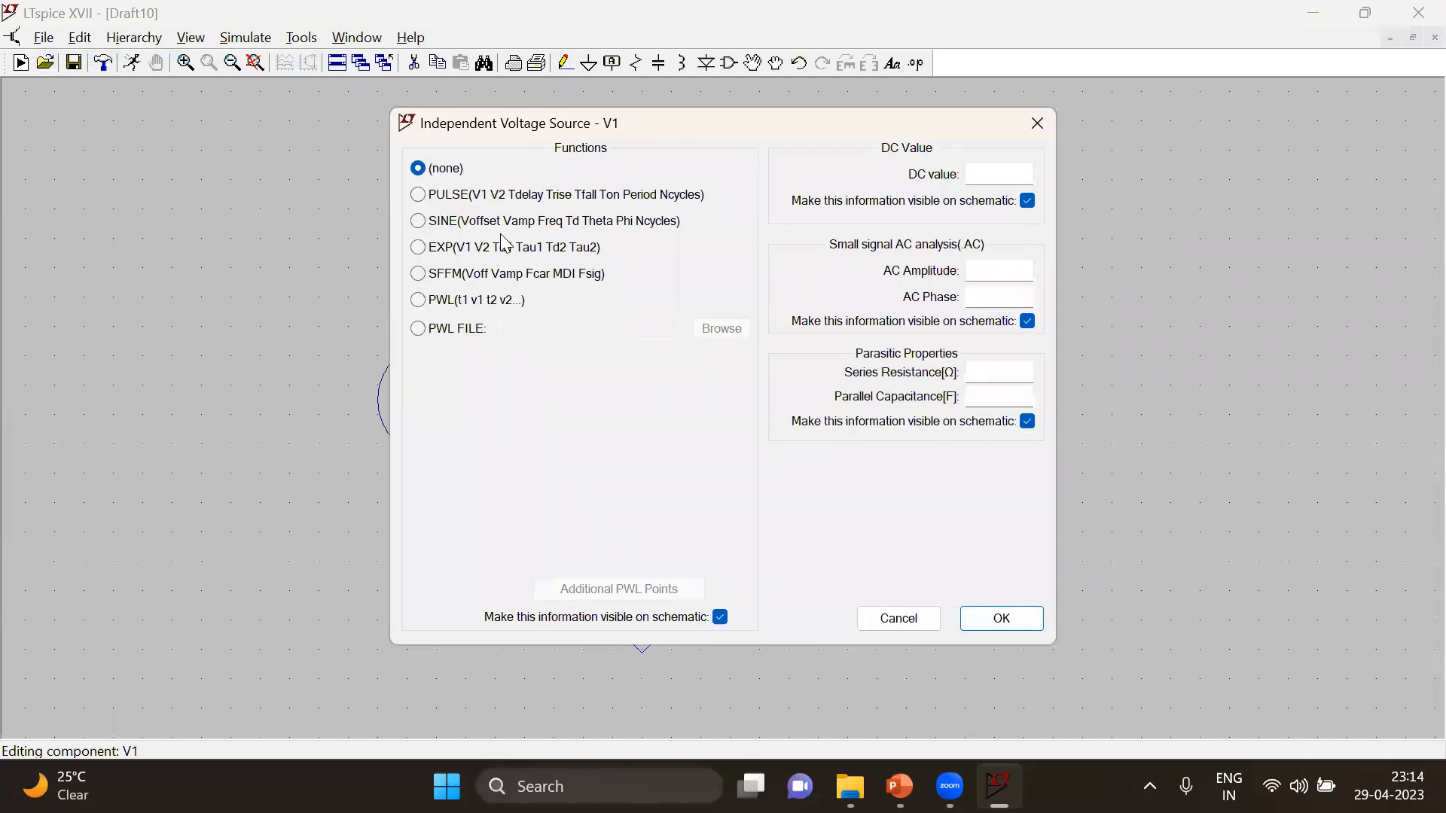
click(512, 197)
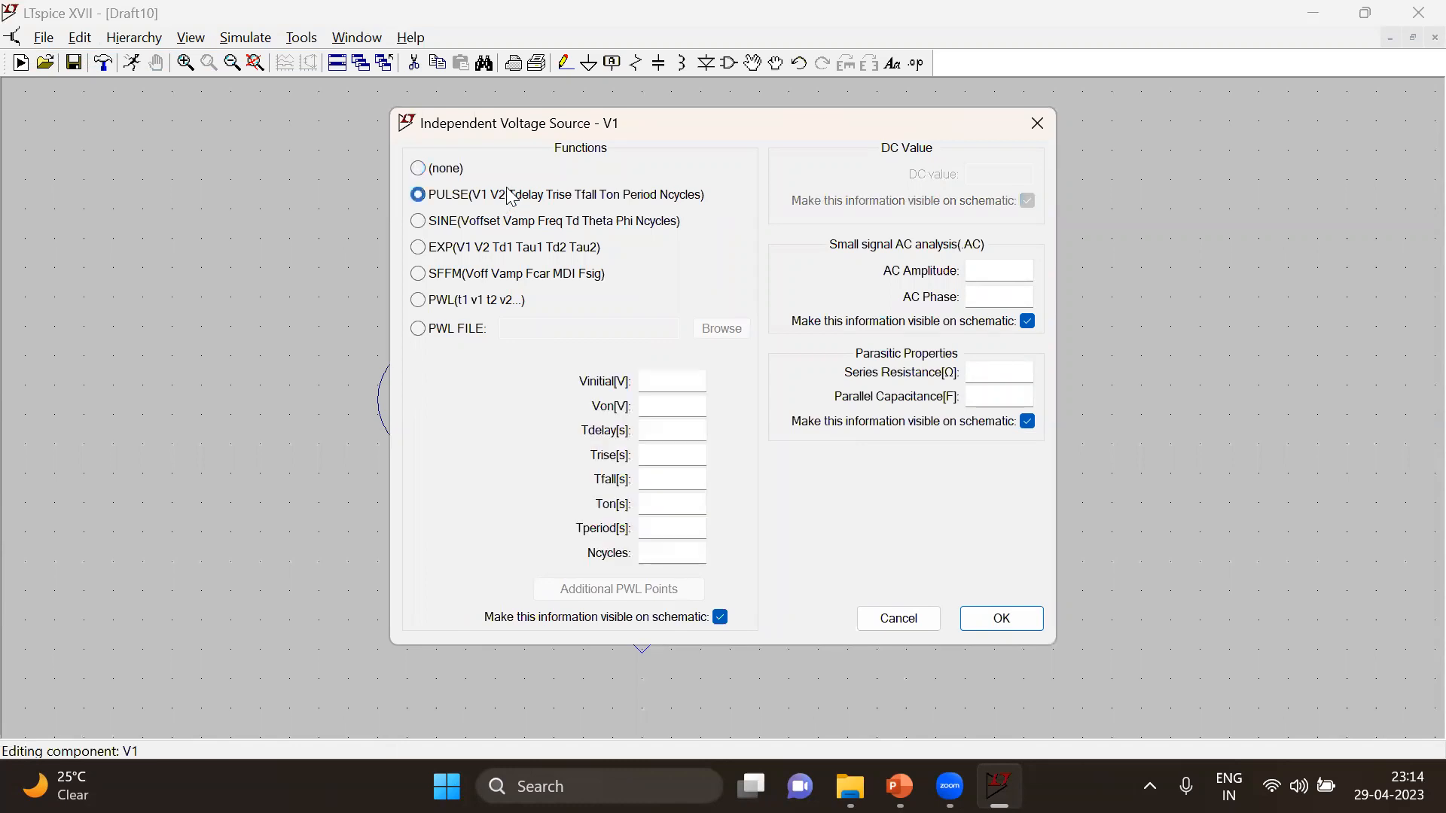
click(471, 231)
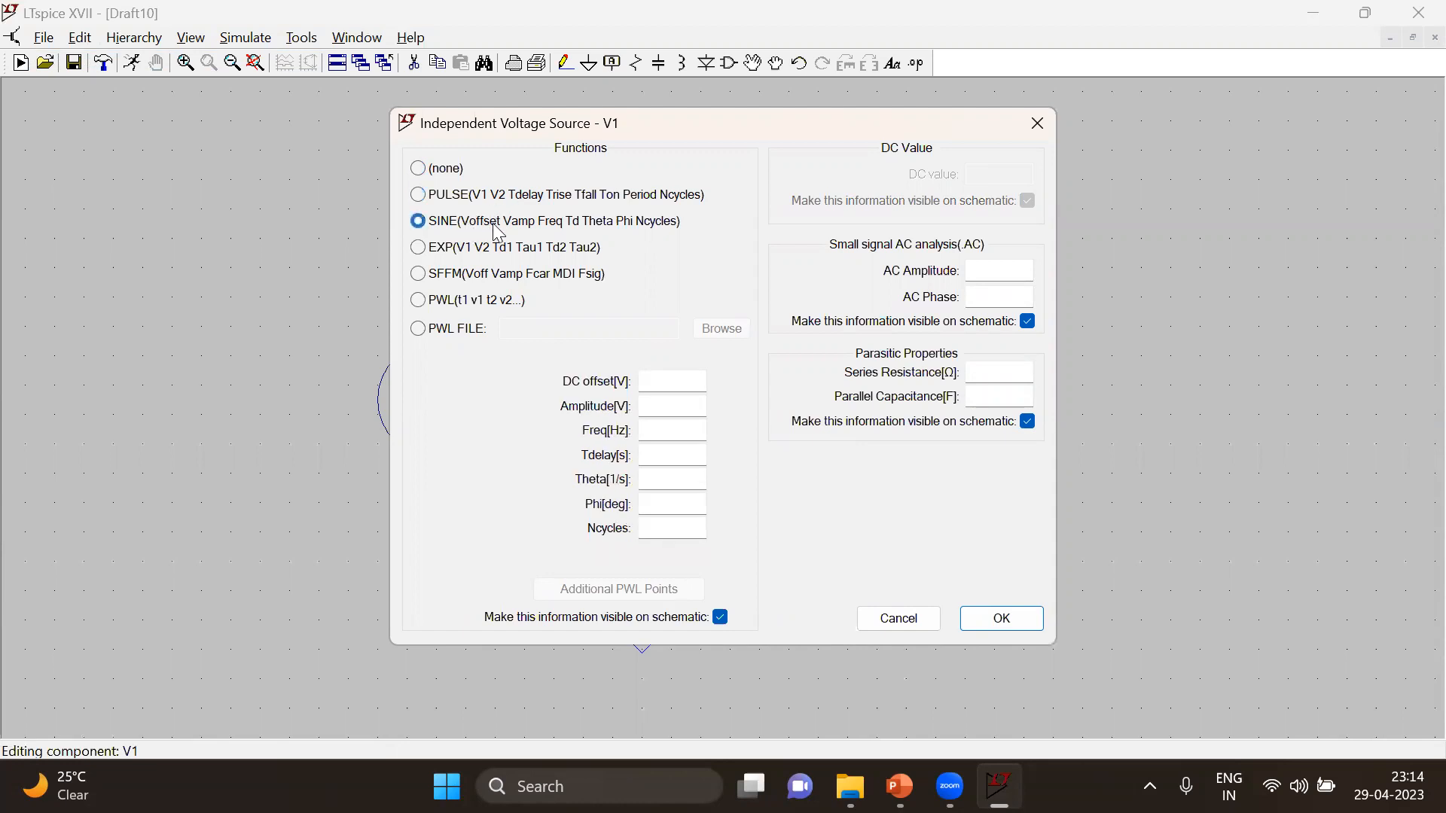
click(506, 256)
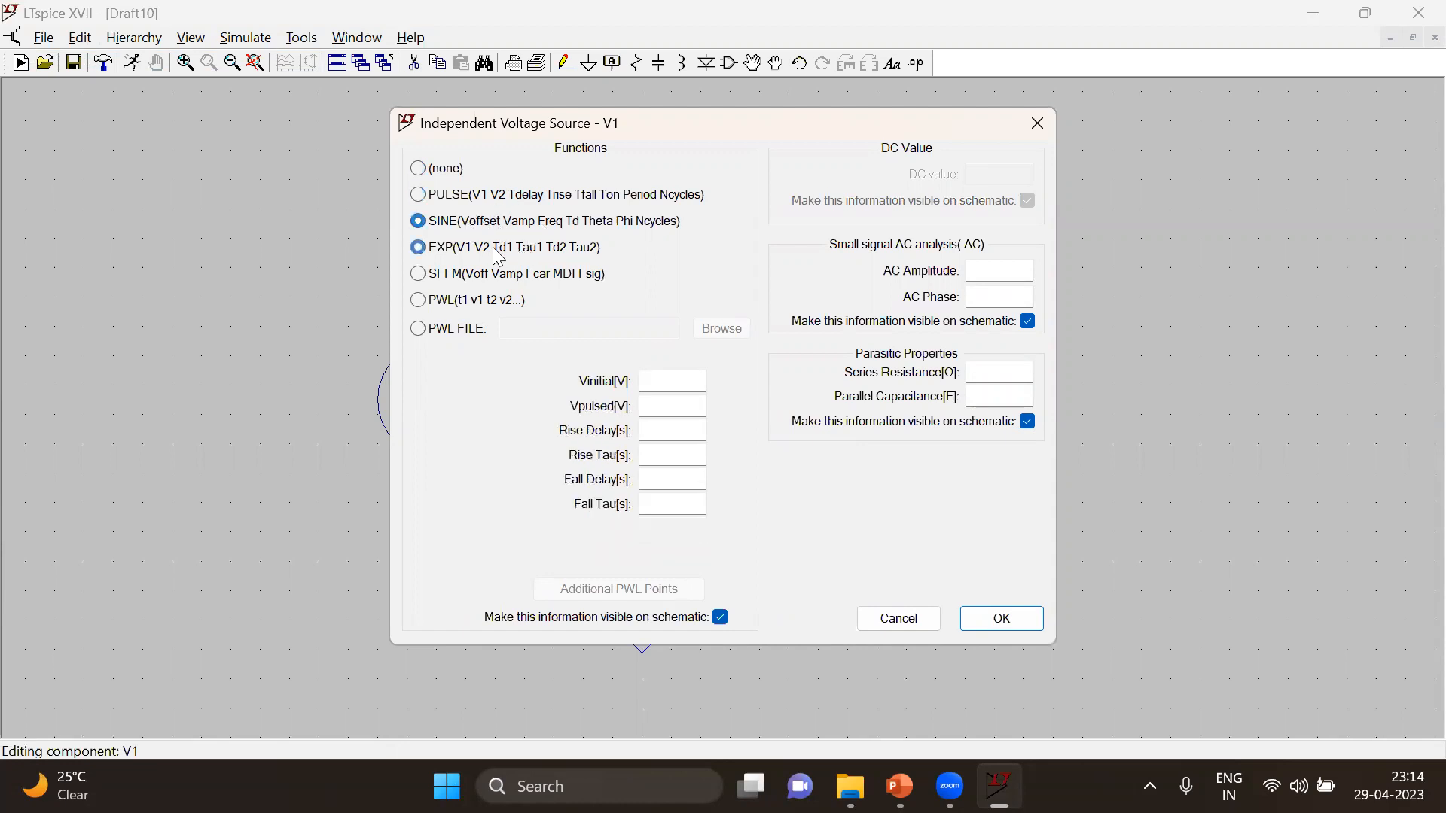
Define V1 as a SINE source with DC offset 0, amplitude 1m and frequency 1k
click(527, 222)
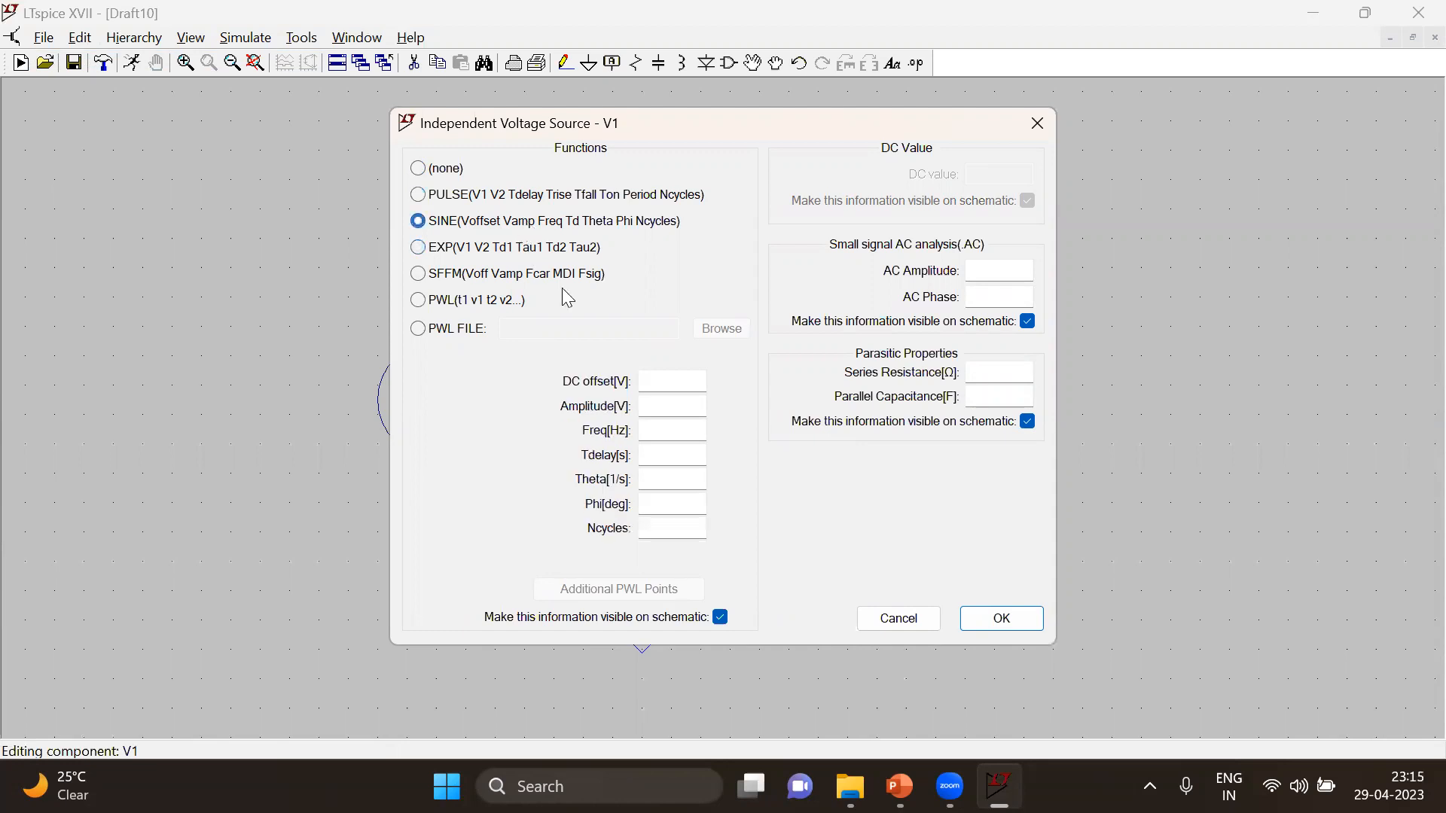
click(673, 406)
text(1m)
click(688, 434)
text(1k)
click(1001, 620)
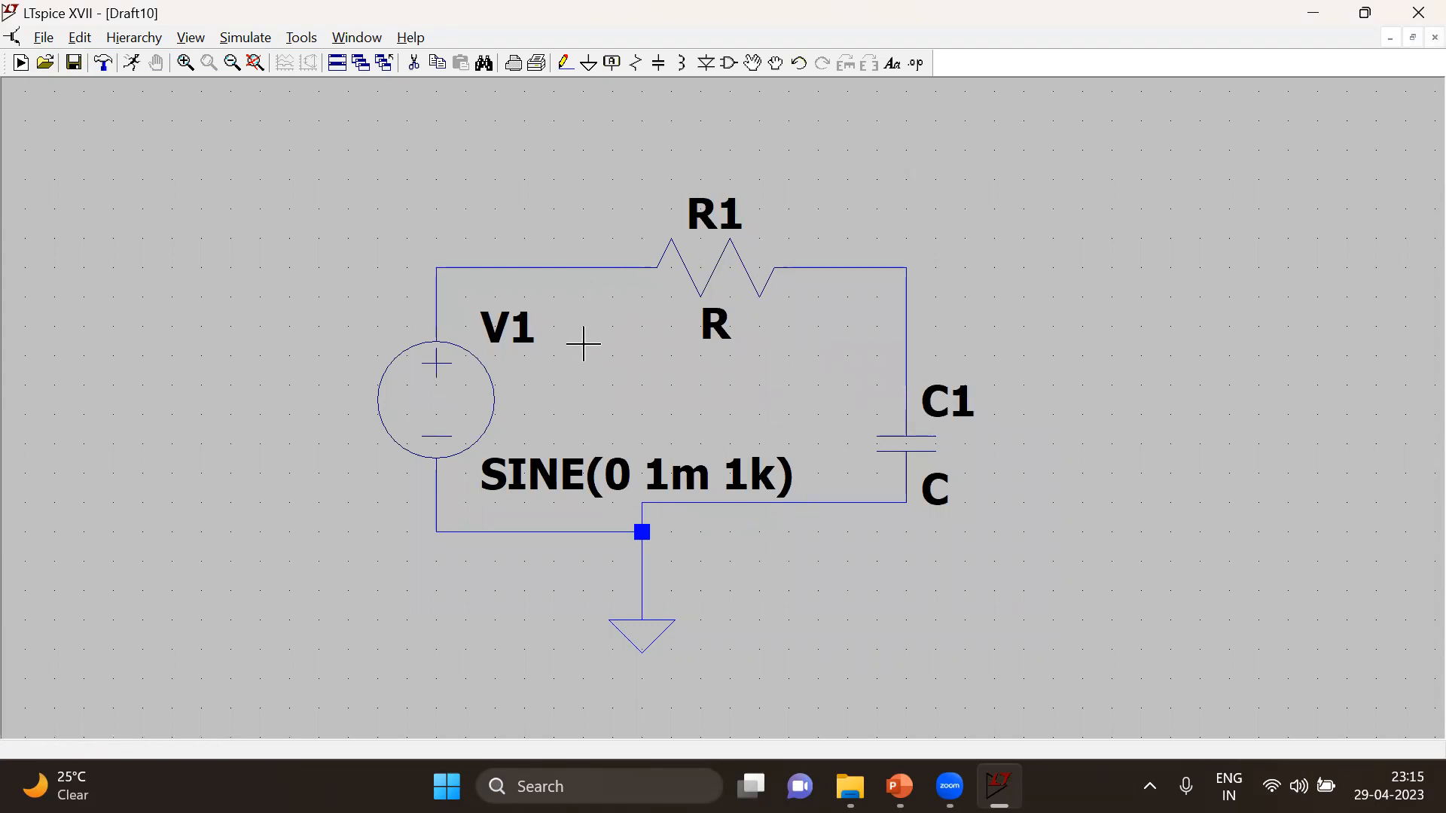
Set the resistance of R1 to 1k and the capacitance of C1 to 1u
right_click(721, 277)
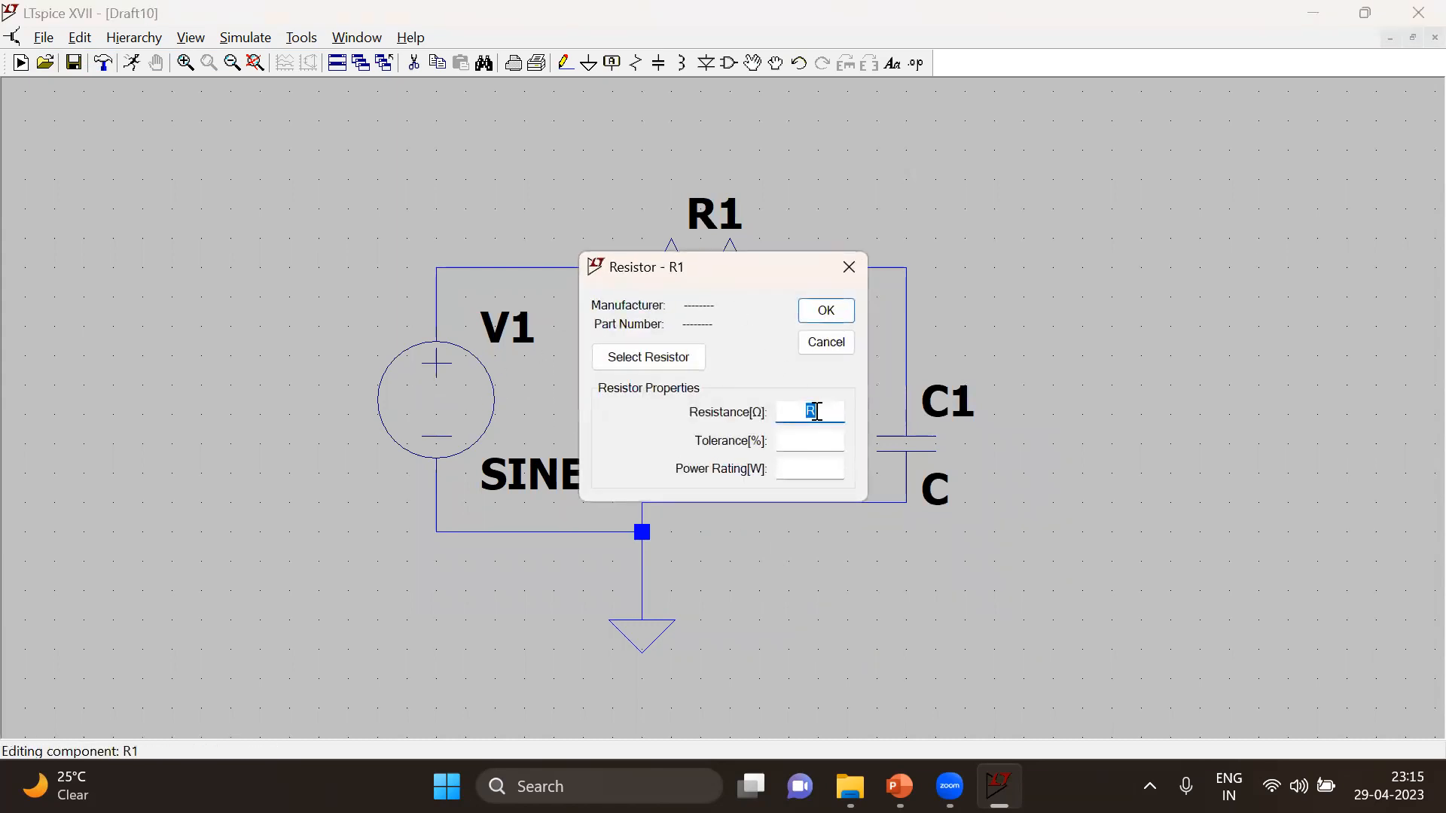
text(1k)
key(Return)
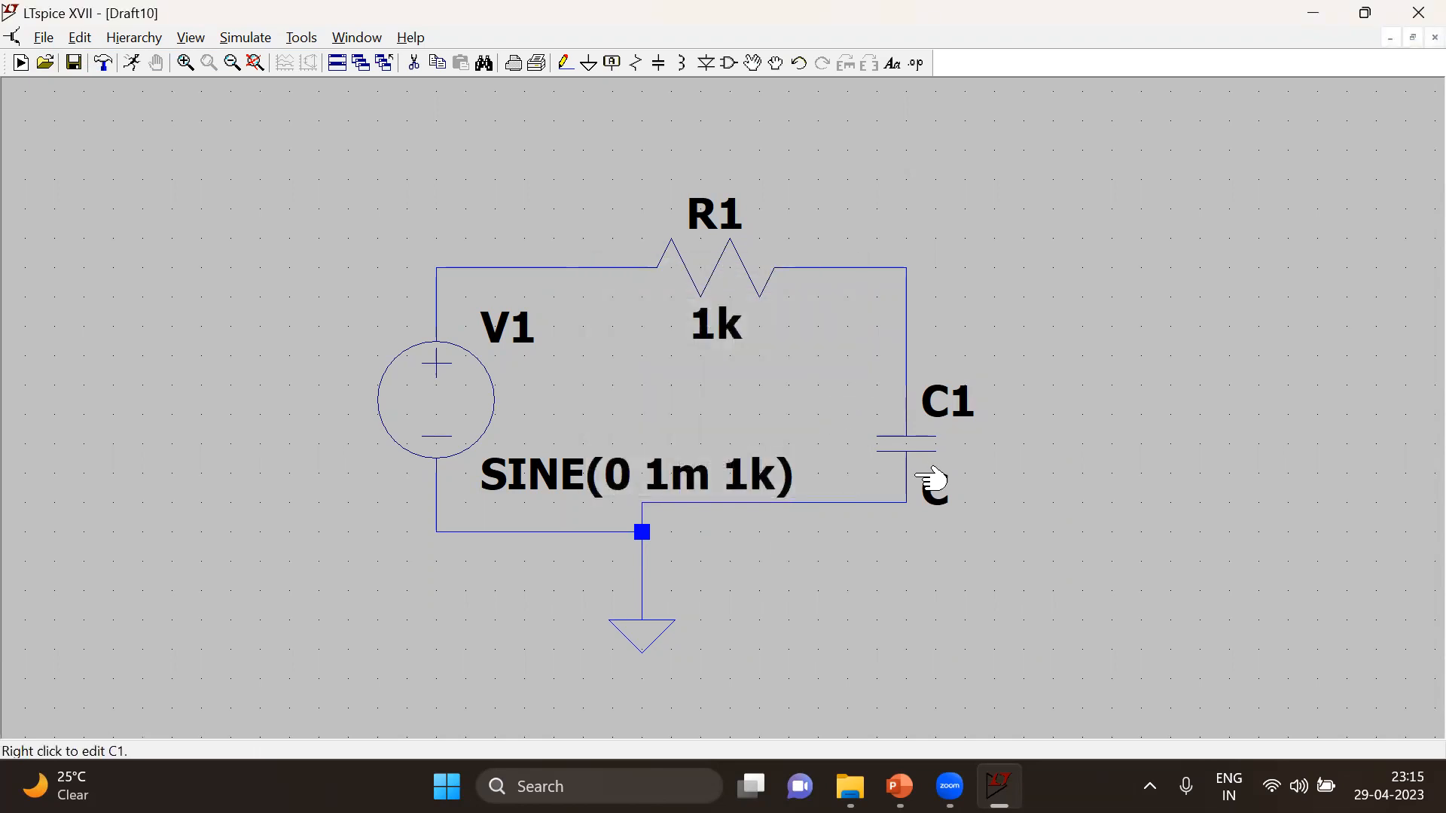
right_click(911, 447)
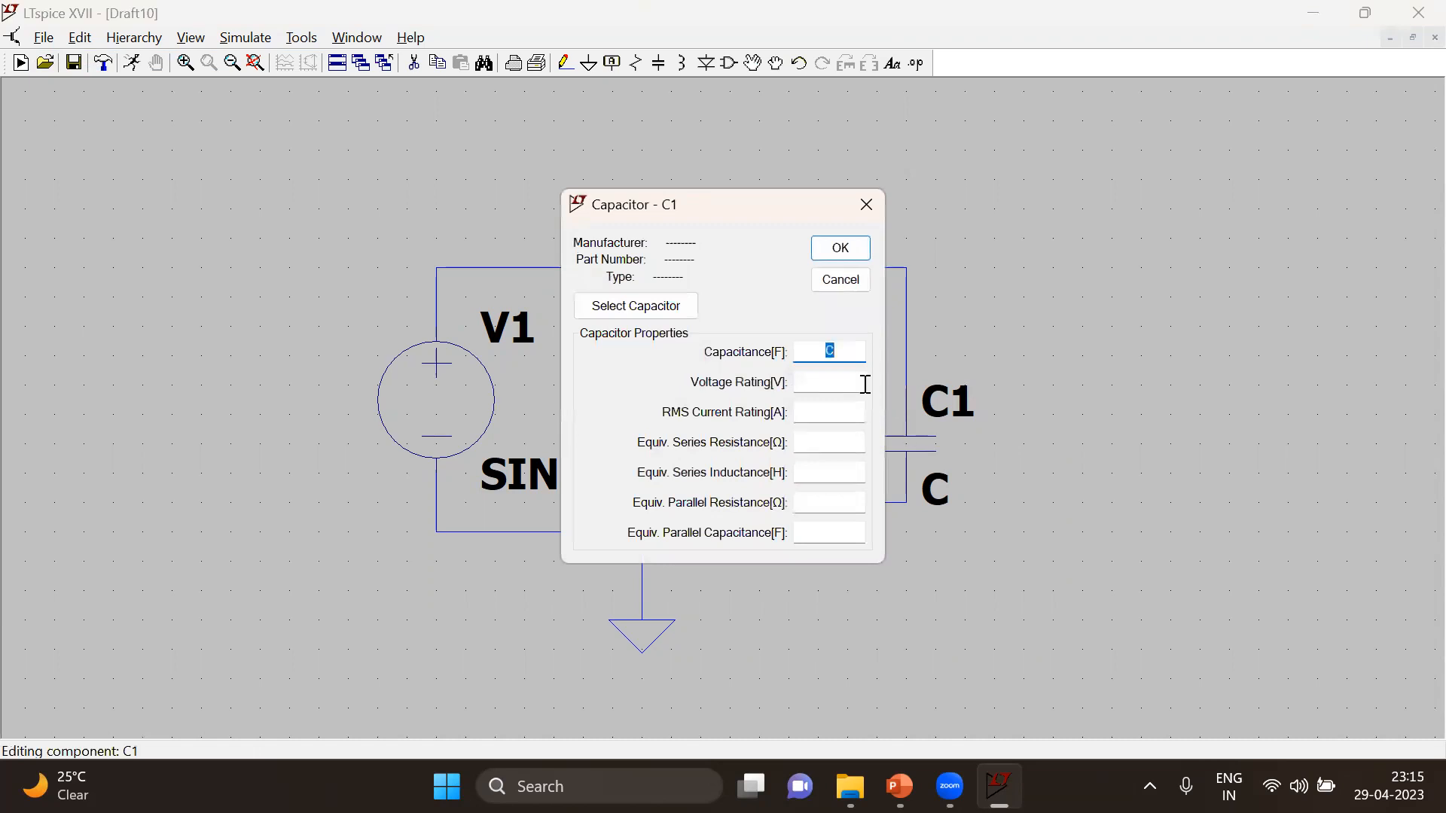
text(1u)
key(Return)
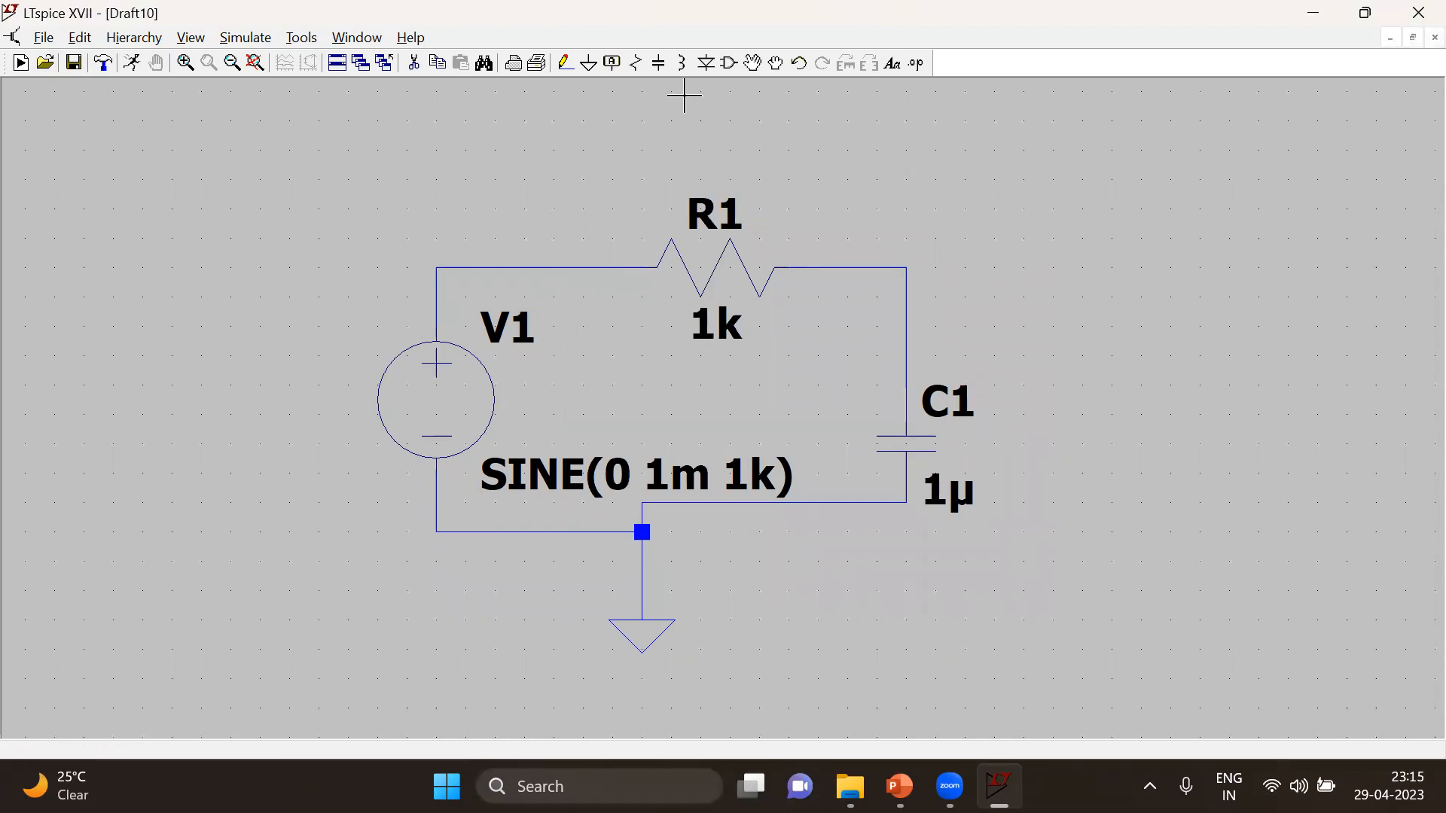
Place a net label named Vout with port type Output beside the node between R1 and C1
click(610, 66)
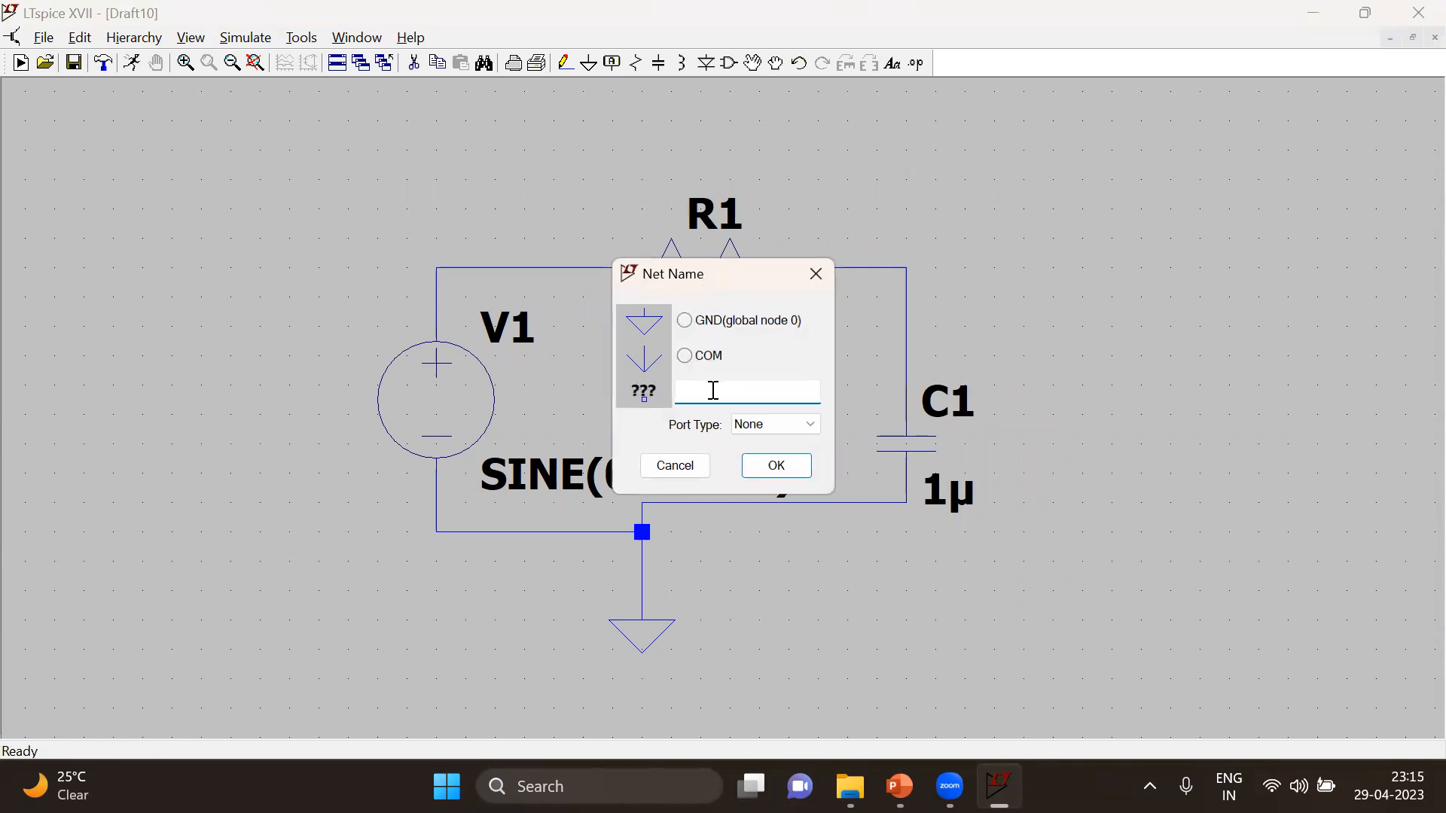
text(Vout)
click(773, 426)
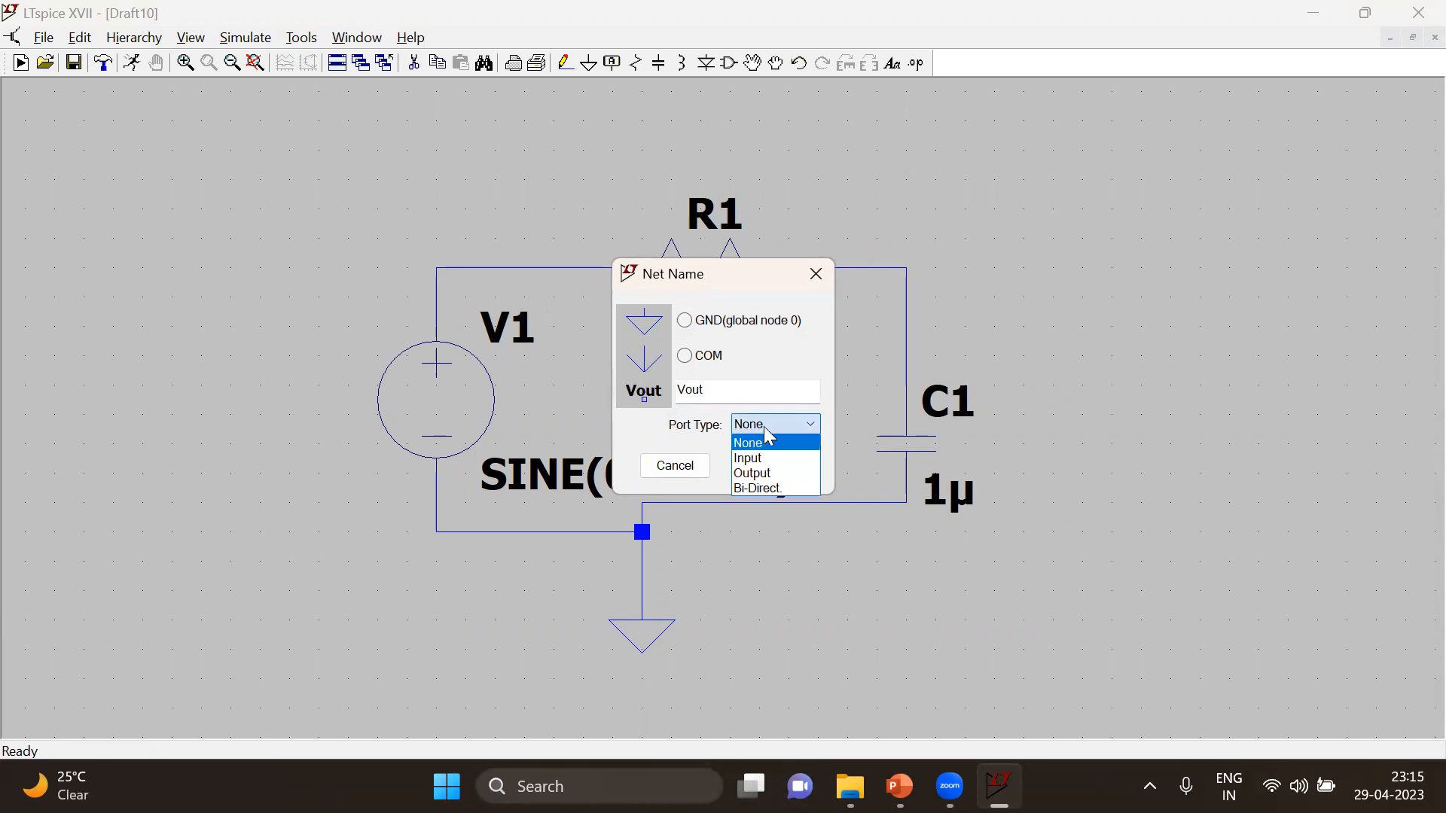
click(777, 474)
click(781, 470)
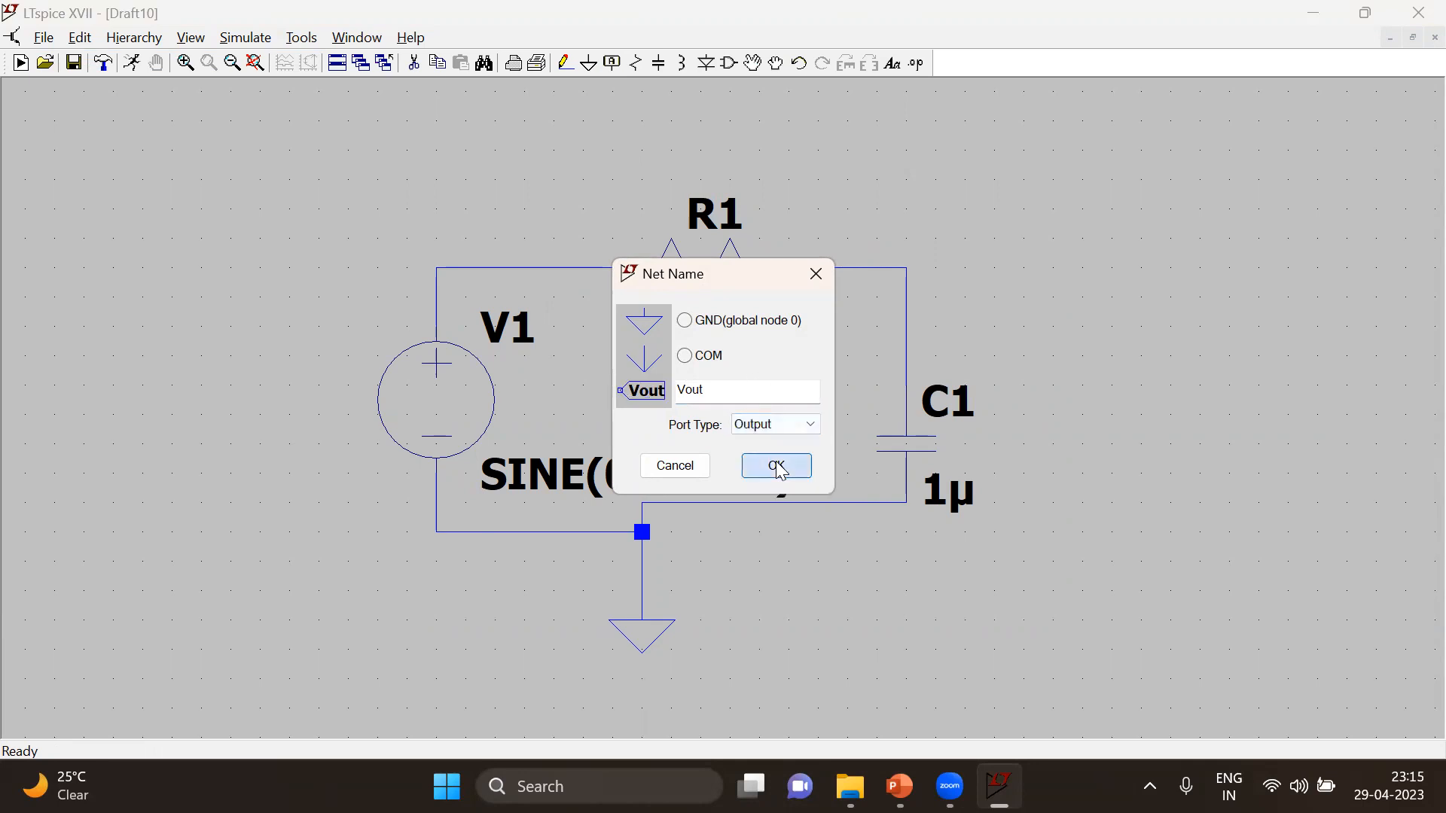
click(994, 267)
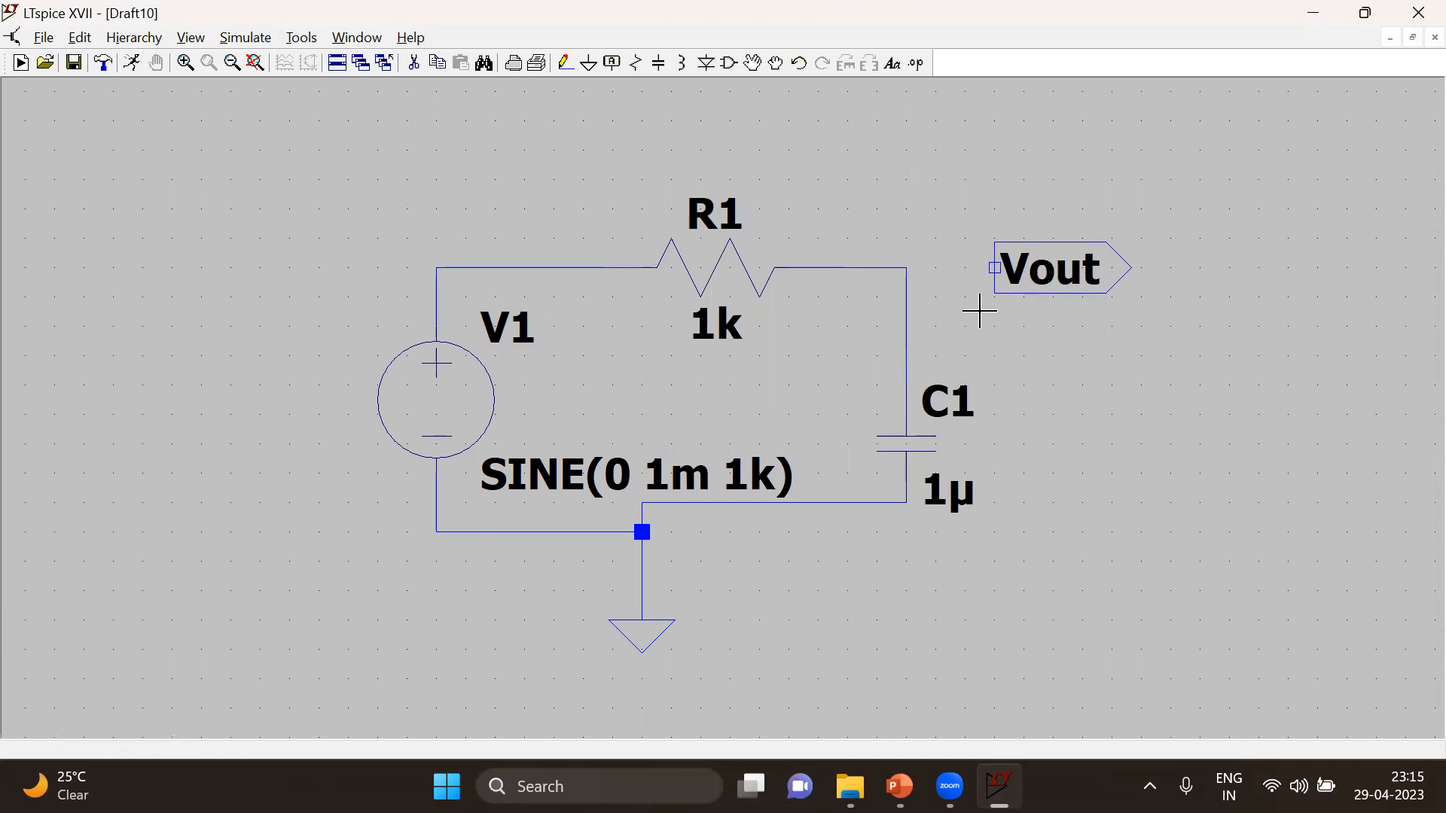
Wire the Vout port to the junction of resistor R1 and capacitor C1
click(565, 68)
click(994, 267)
click(906, 267)
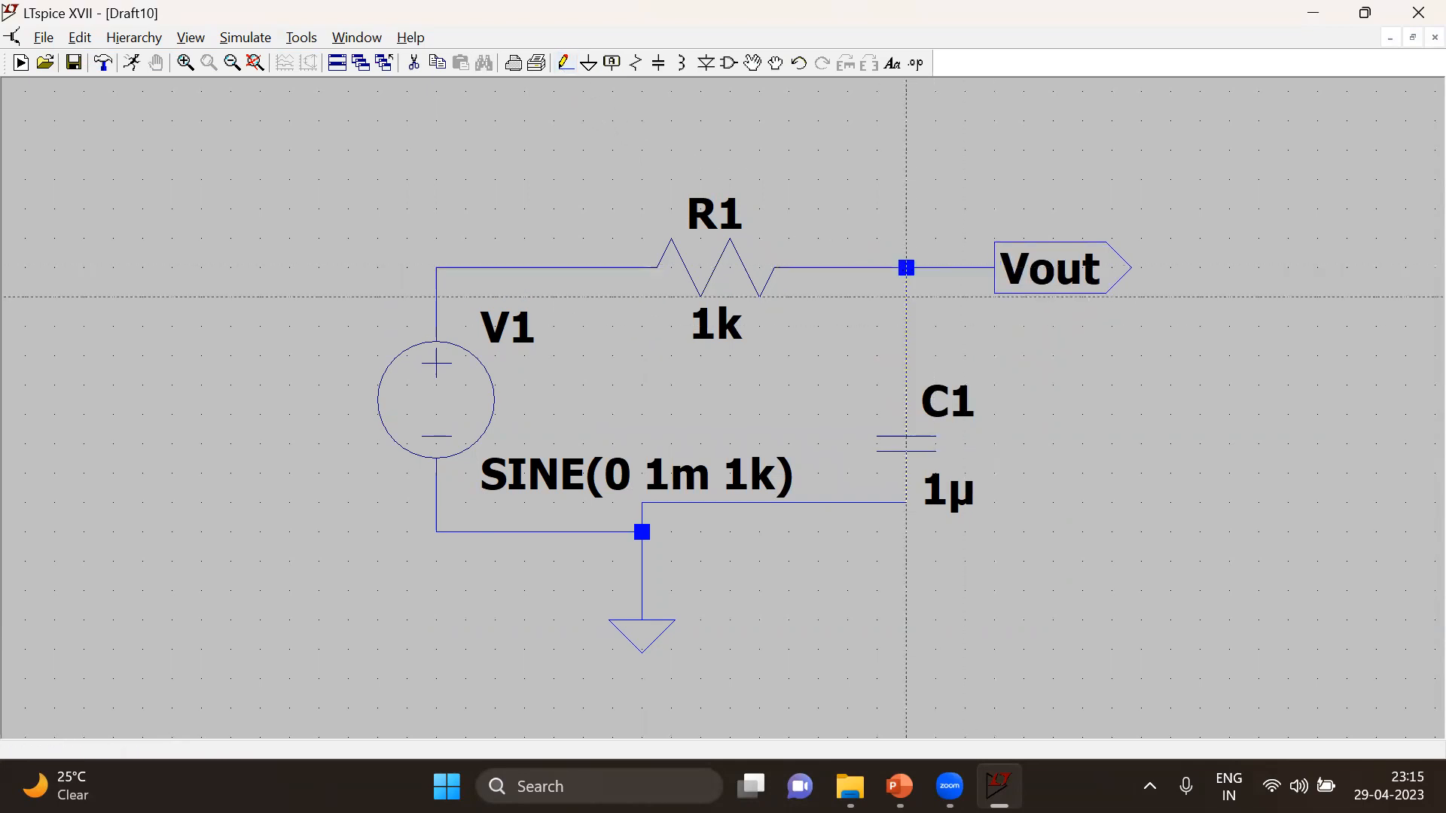
key(Escape)
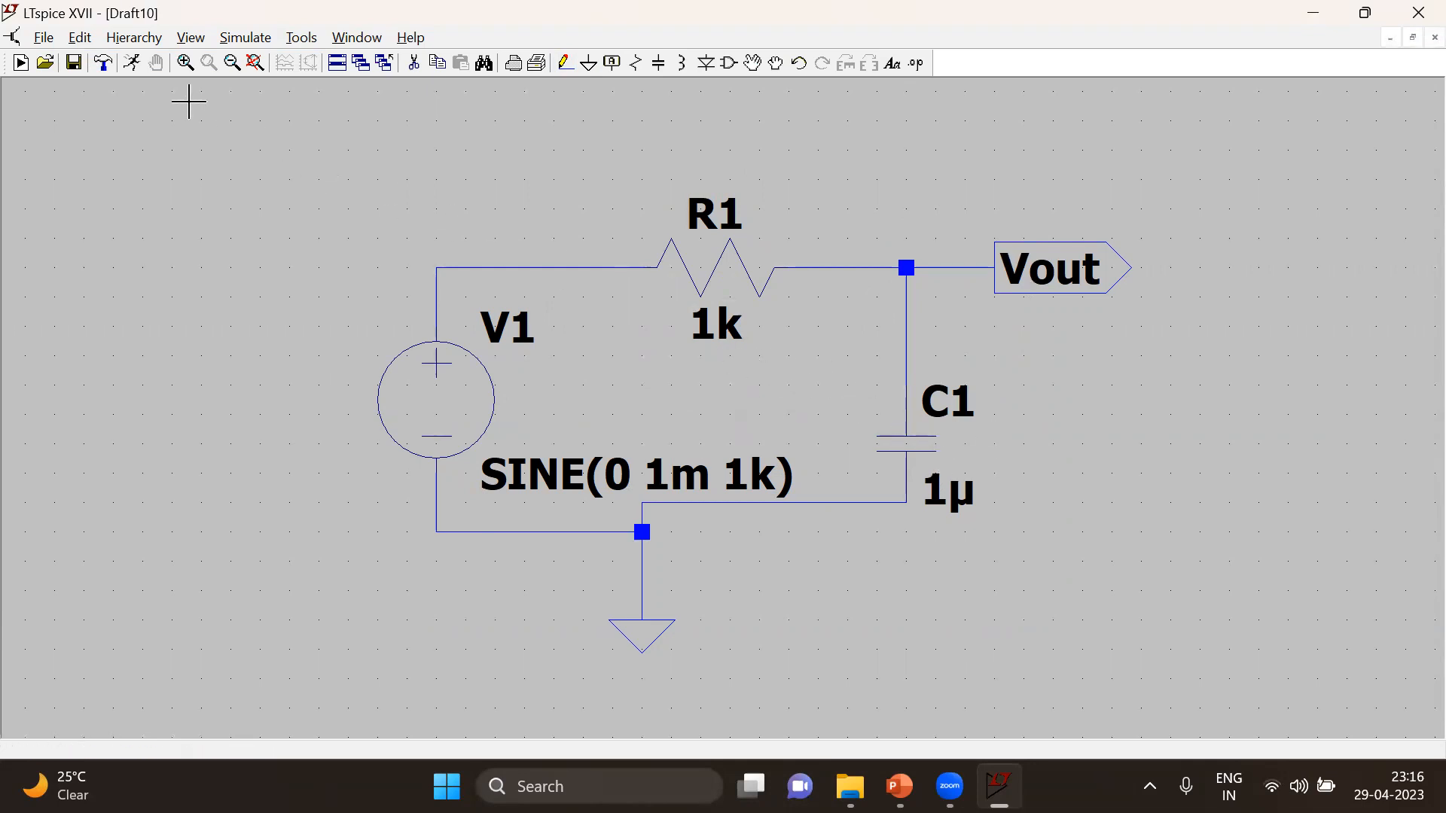
Run a transient simulation with a stop time of 10m and plot the voltage on the wire between V1 and R1
click(131, 67)
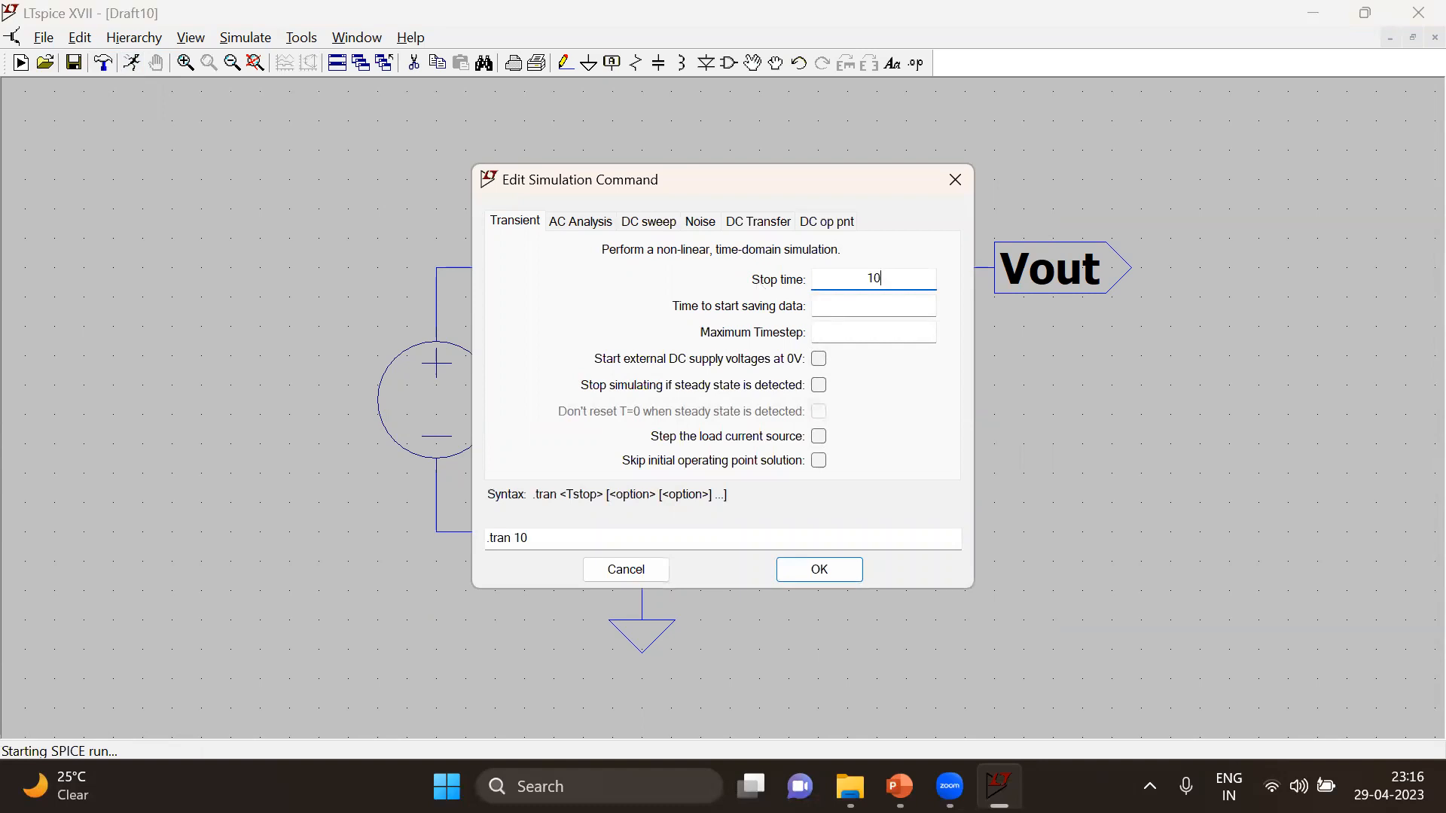
key(Return)
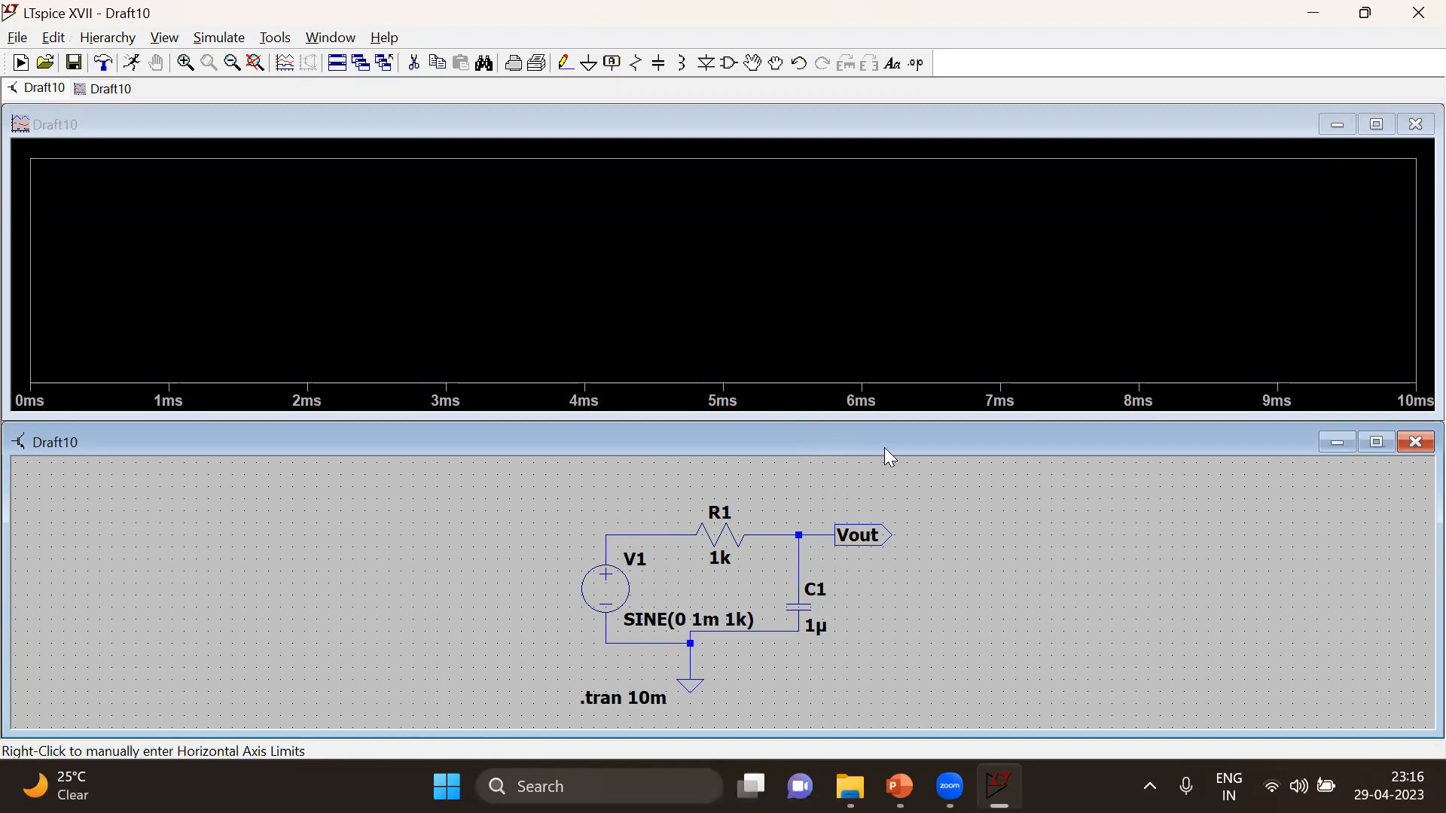
click(652, 533)
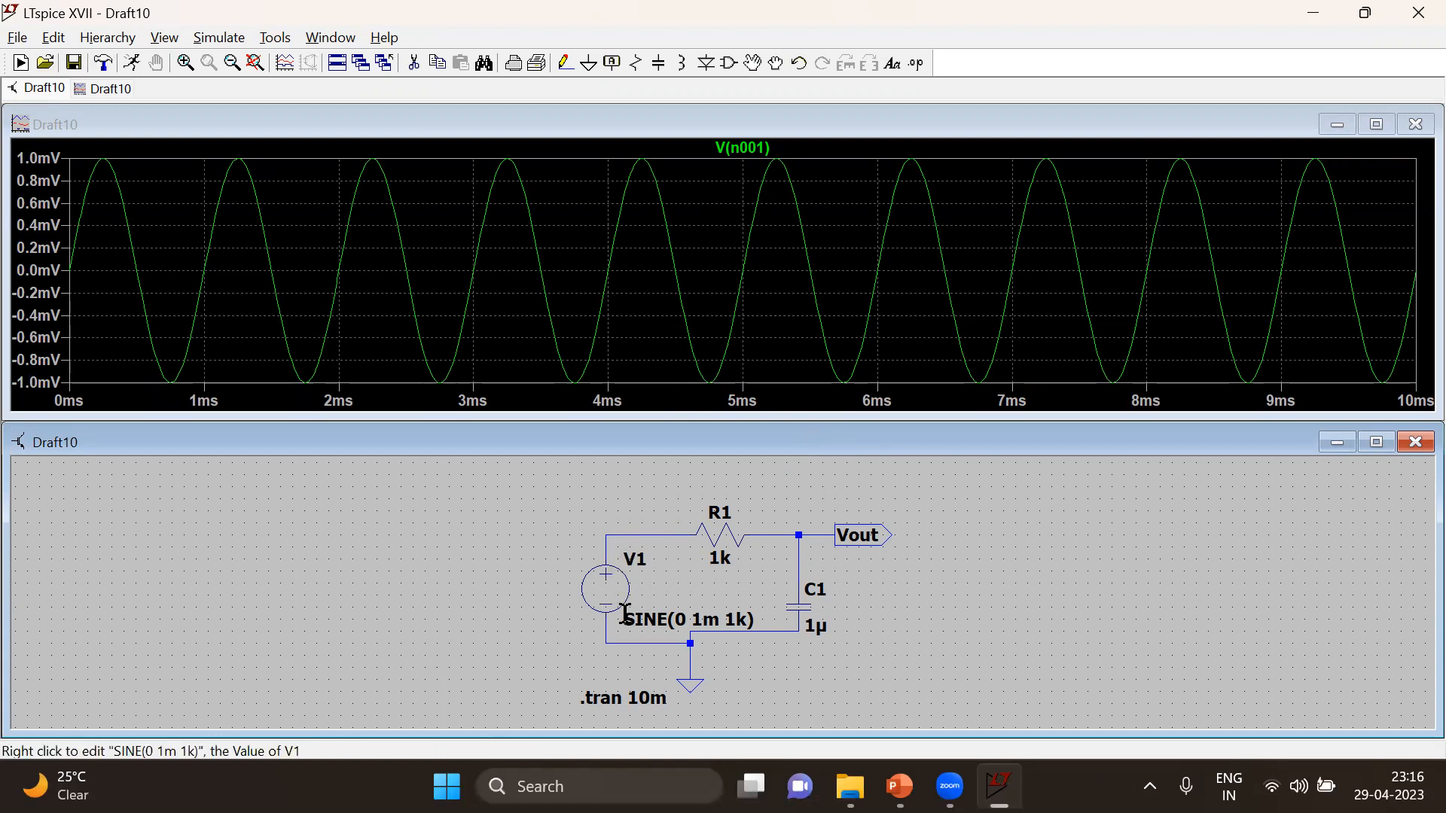
Maximize the waveform plot and measure the peak-to-peak voltage of V(n001) with two cursors on the peak near 4.25 ms and the trough near 4.75 ms
click(1378, 124)
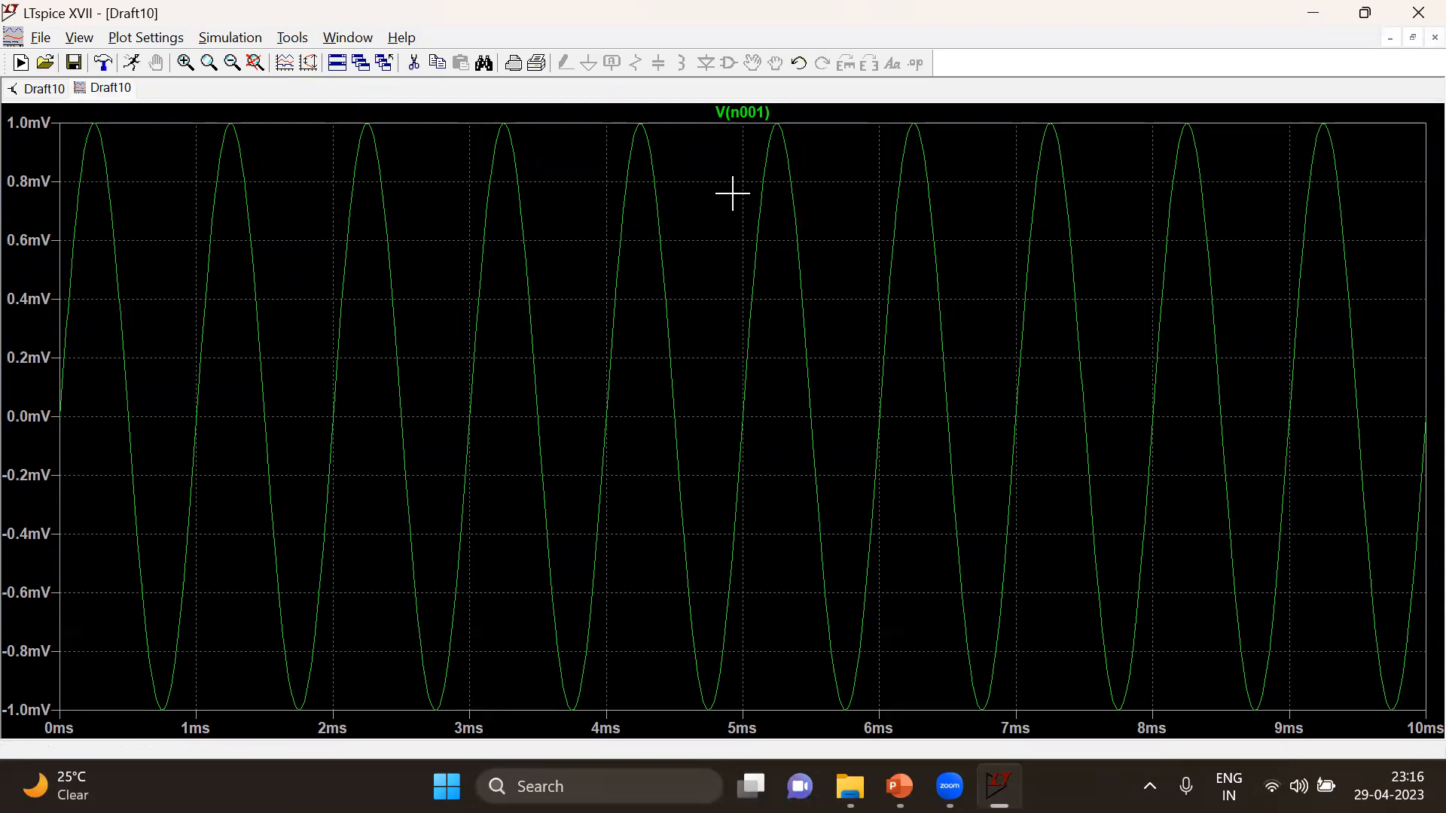
click(764, 113)
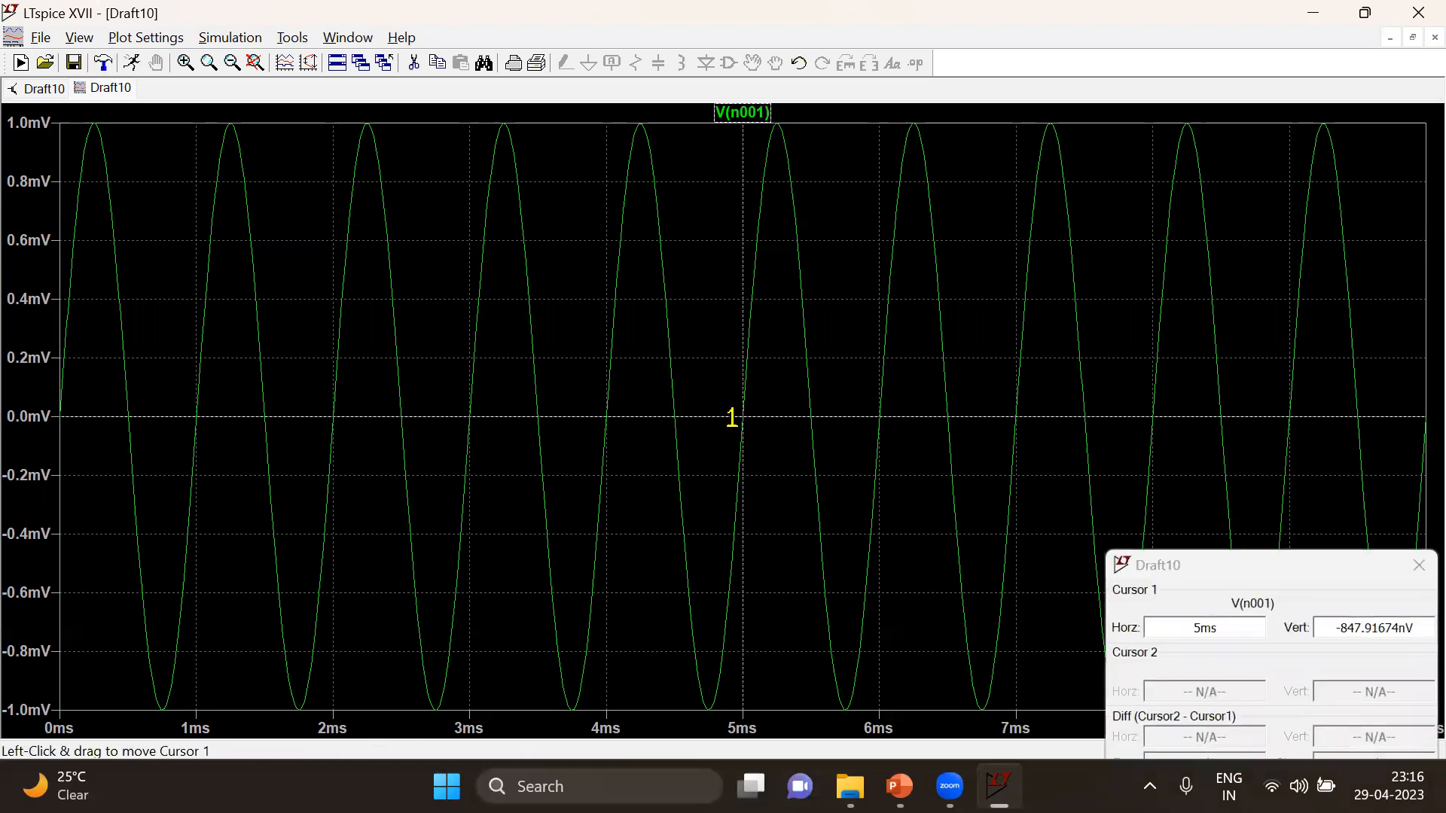
mouse_move(746, 418)
mouse_down()
mouse_move(632, 158)
mouse_move(640, 137)
mouse_up()
click(738, 113)
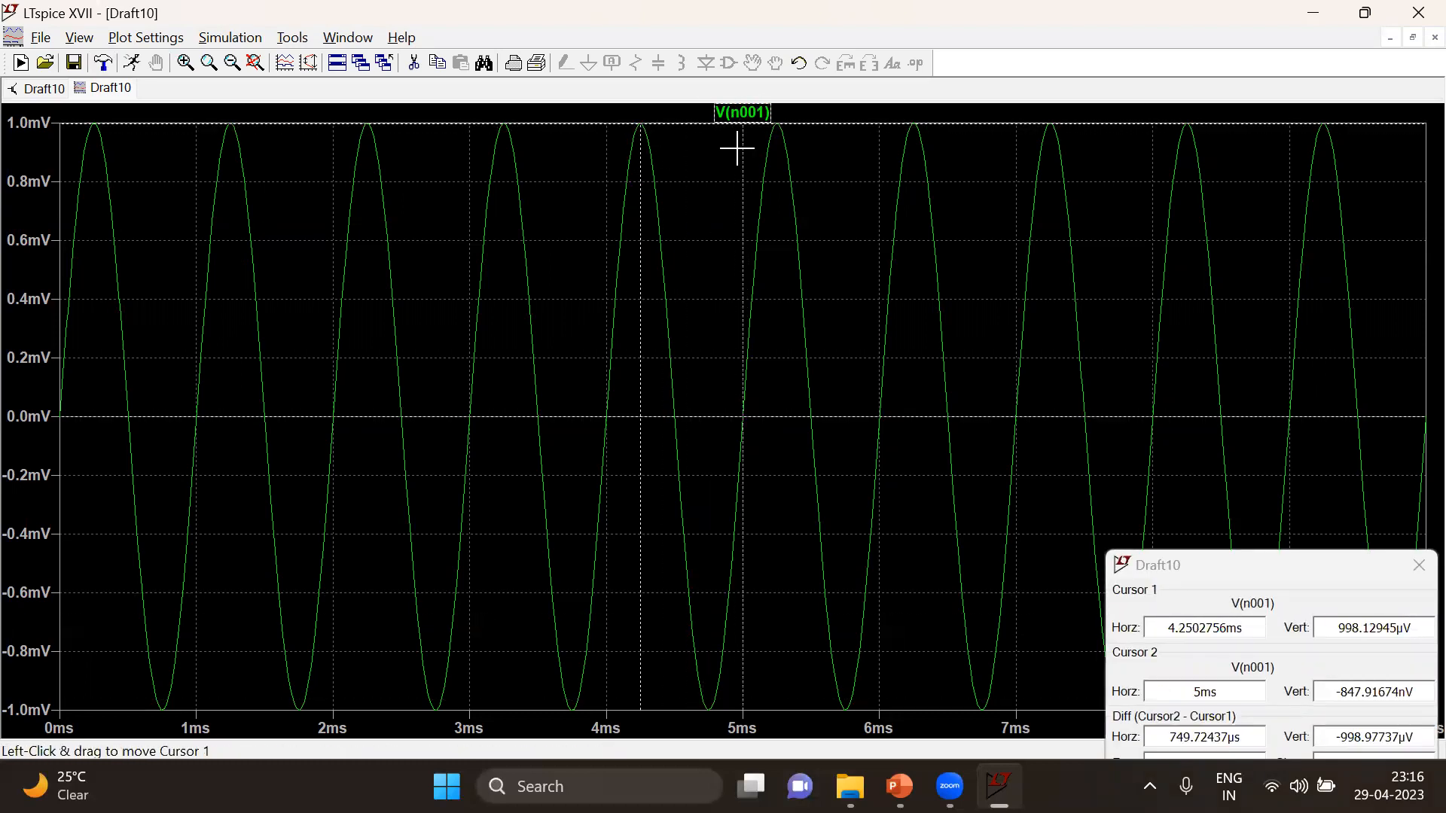
drag(748, 413, 709, 687)
drag(1288, 574, 1232, 414)
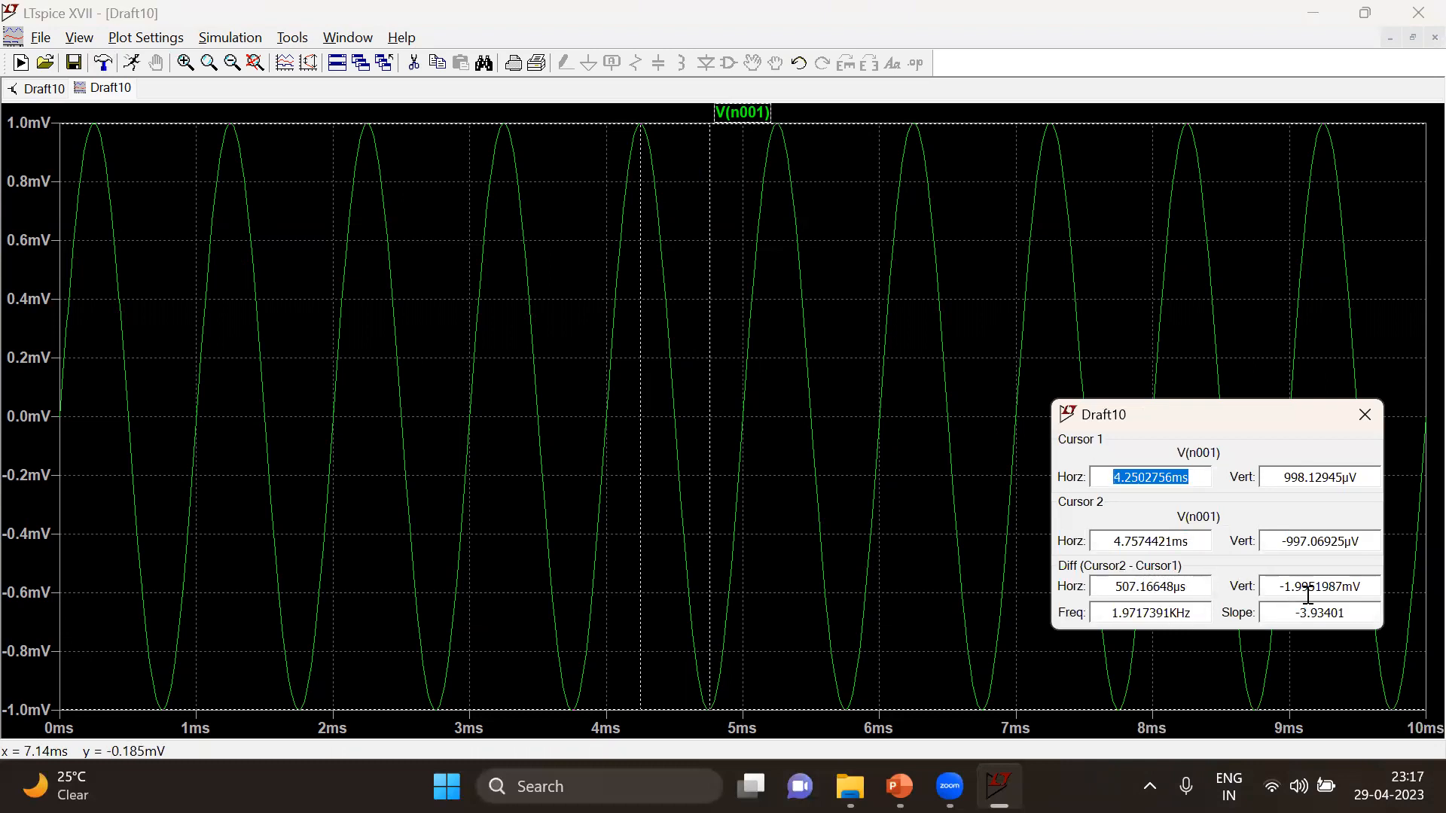
Measure the period of V(n001) between its adjacent troughs near 3.75 ms and 4.75 ms with the cursors
drag(639, 122, 575, 655)
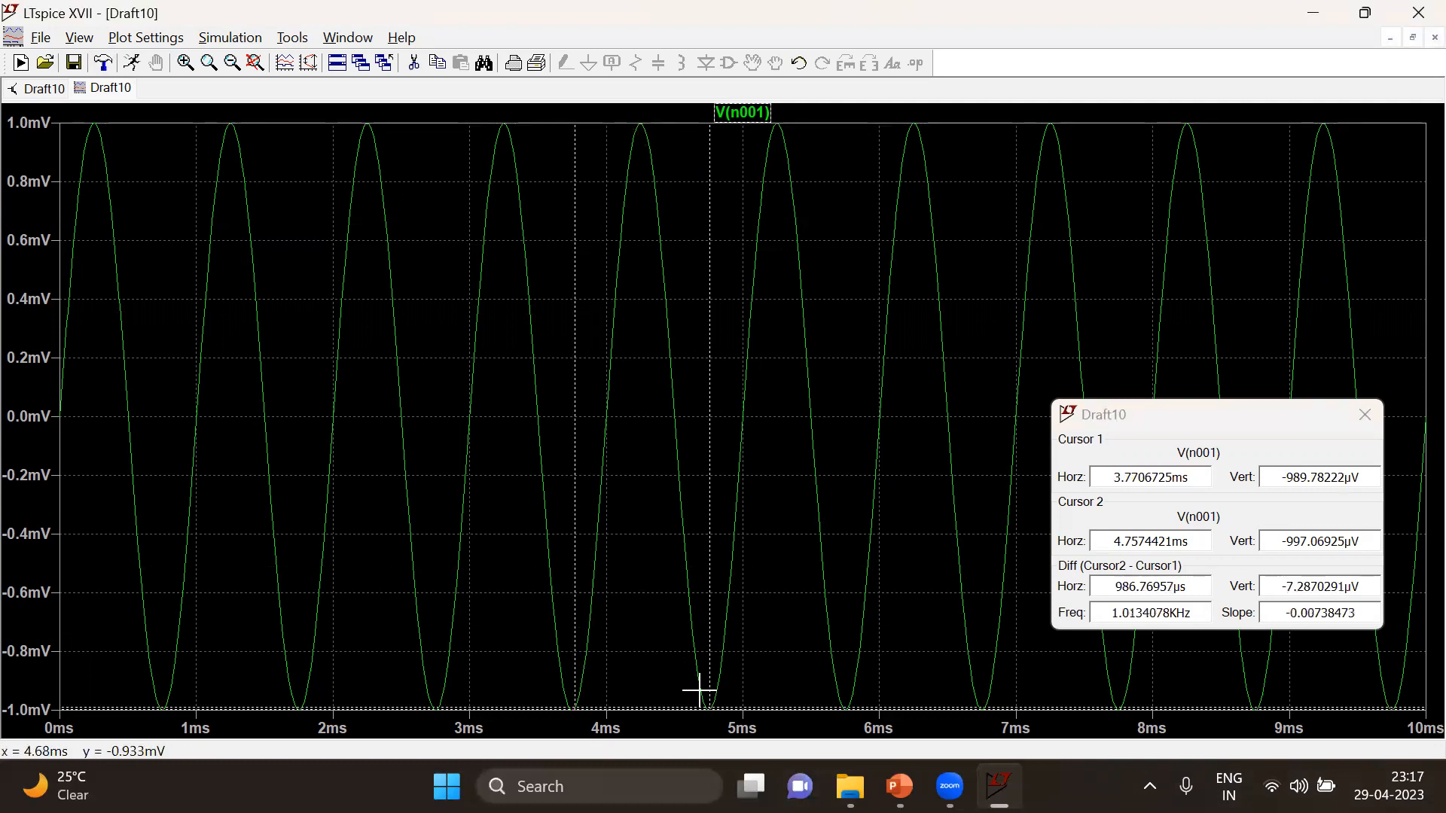
drag(711, 697, 679, 308)
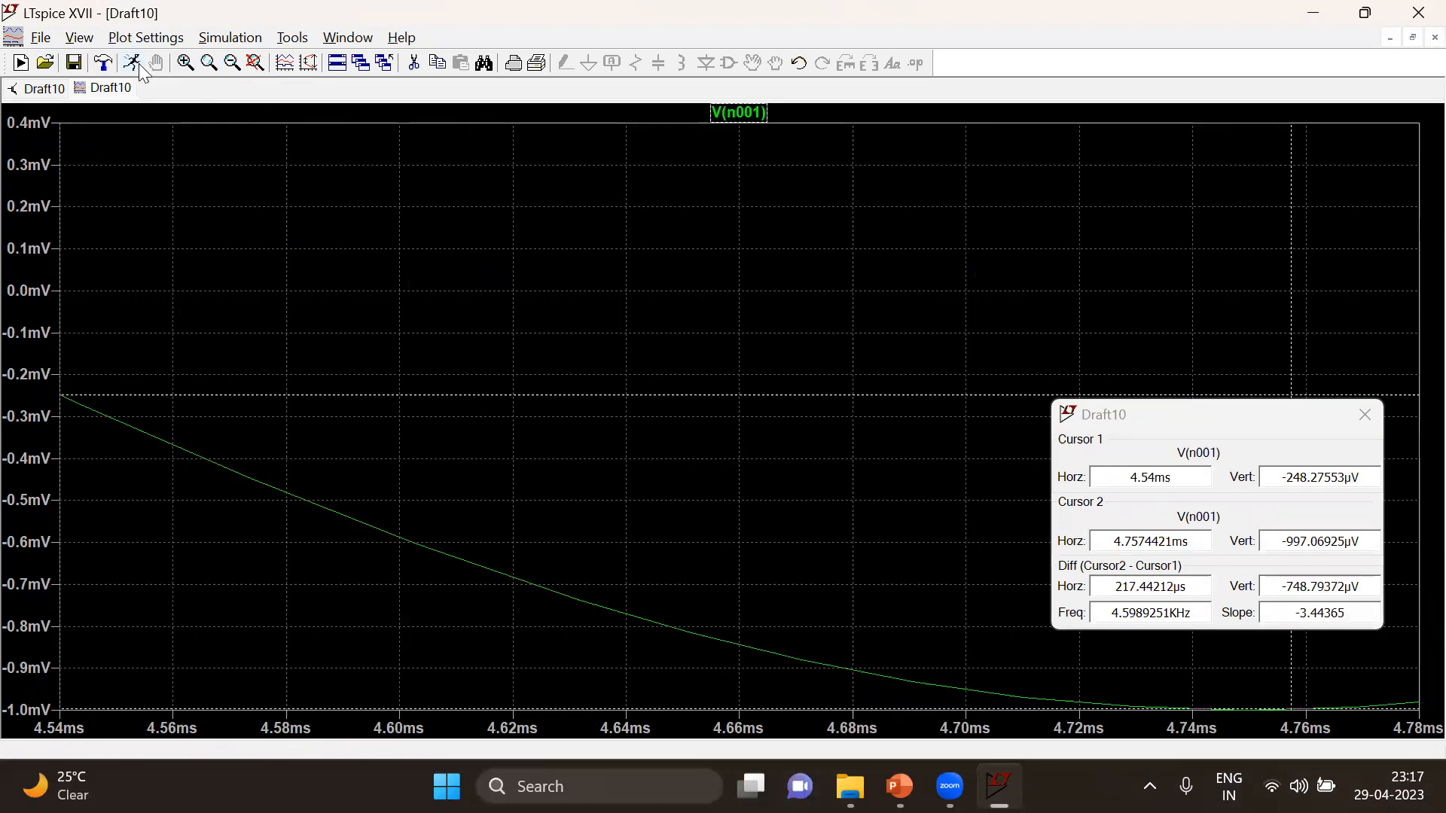
Rerun the simulation and measure the period of V(n001) between its adjacent peaks near 4.25 ms and 5.25 ms
click(135, 63)
drag(708, 490, 776, 189)
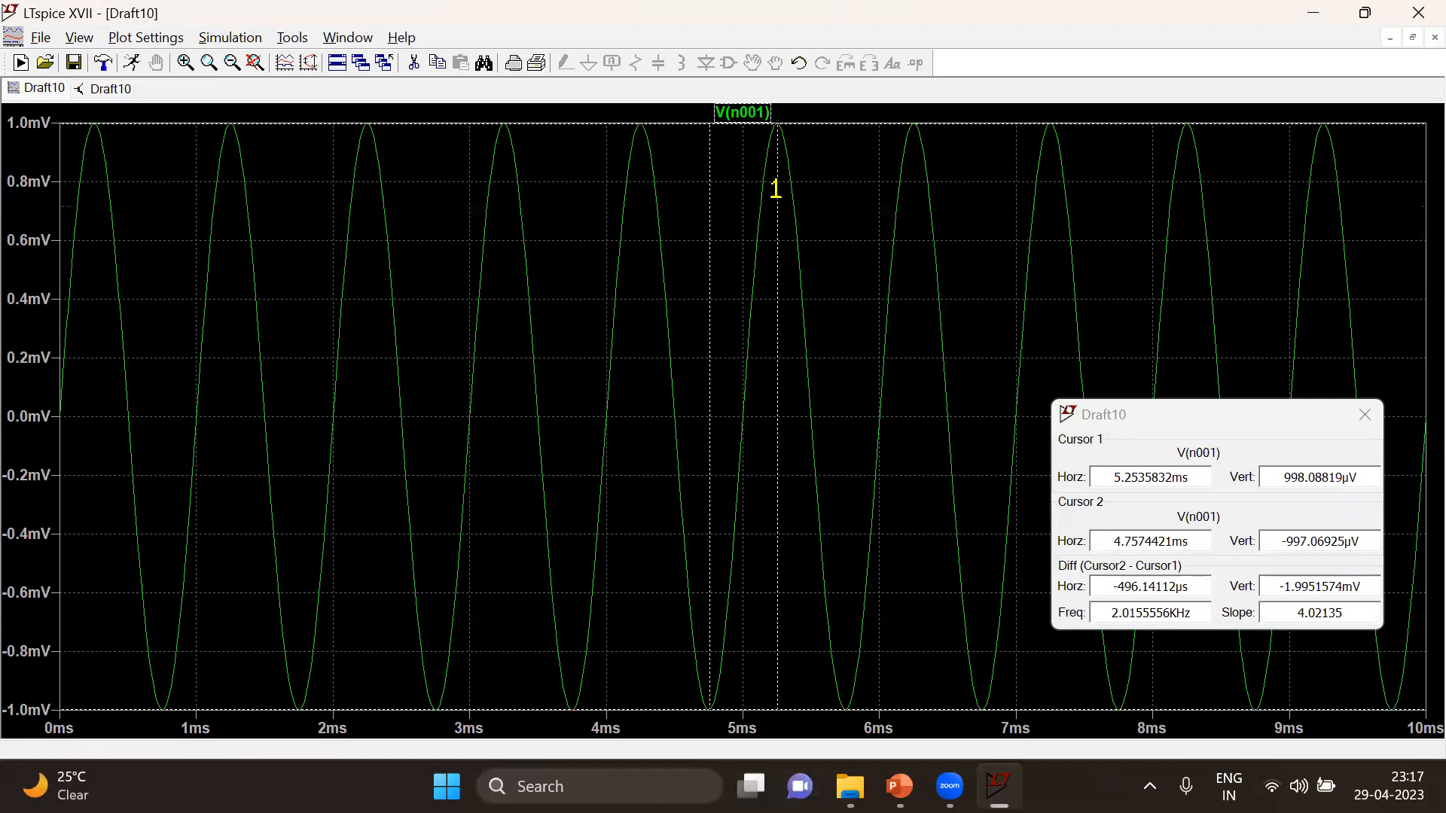
drag(710, 703, 638, 139)
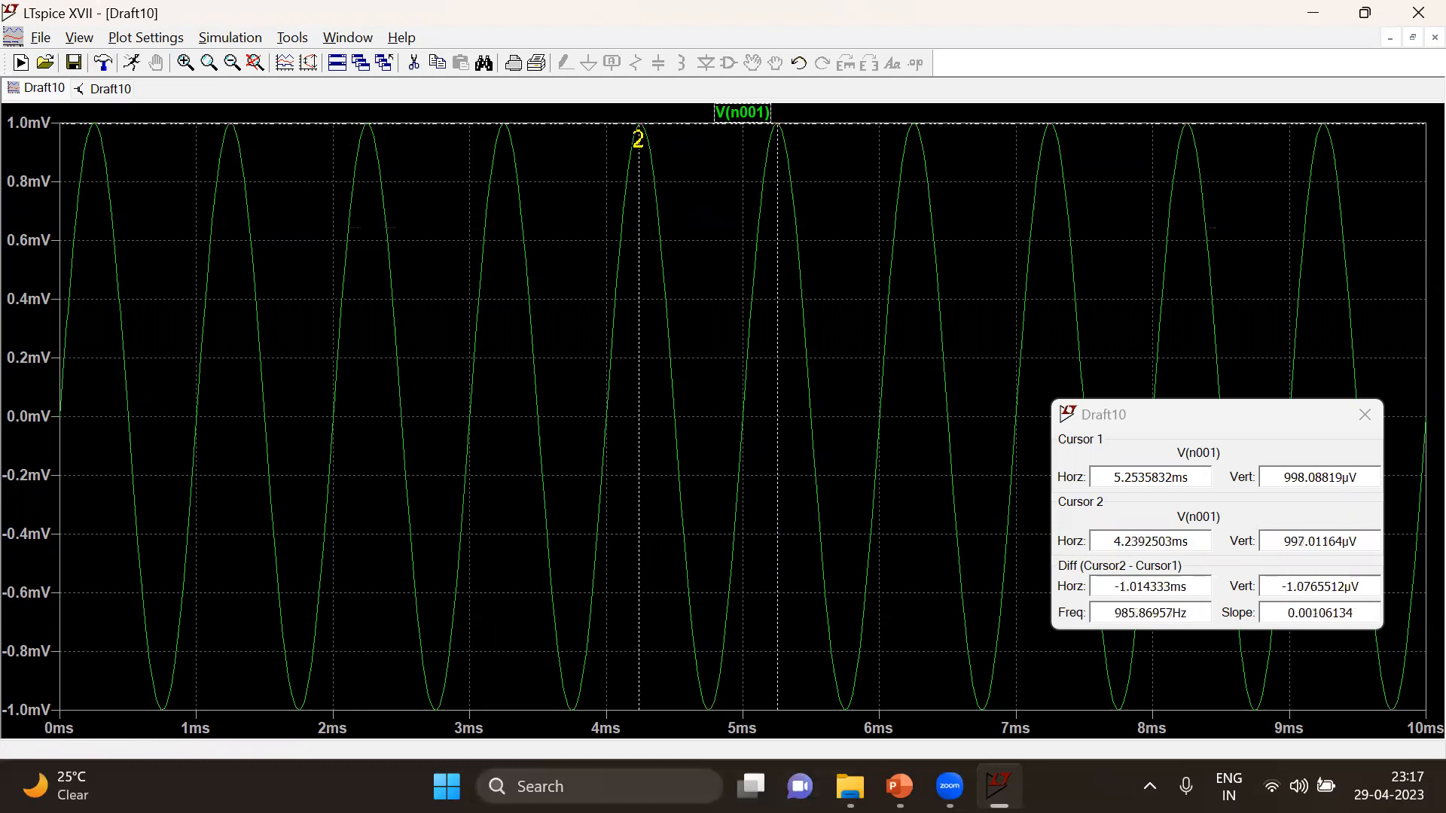
Move cursor 1 to the trough of V(n001) near 4.75 ms to measure the peak-to-peak voltage again
mouse_move(777, 128)
mouse_down()
mouse_move(752, 584)
mouse_move(723, 729)
mouse_up()
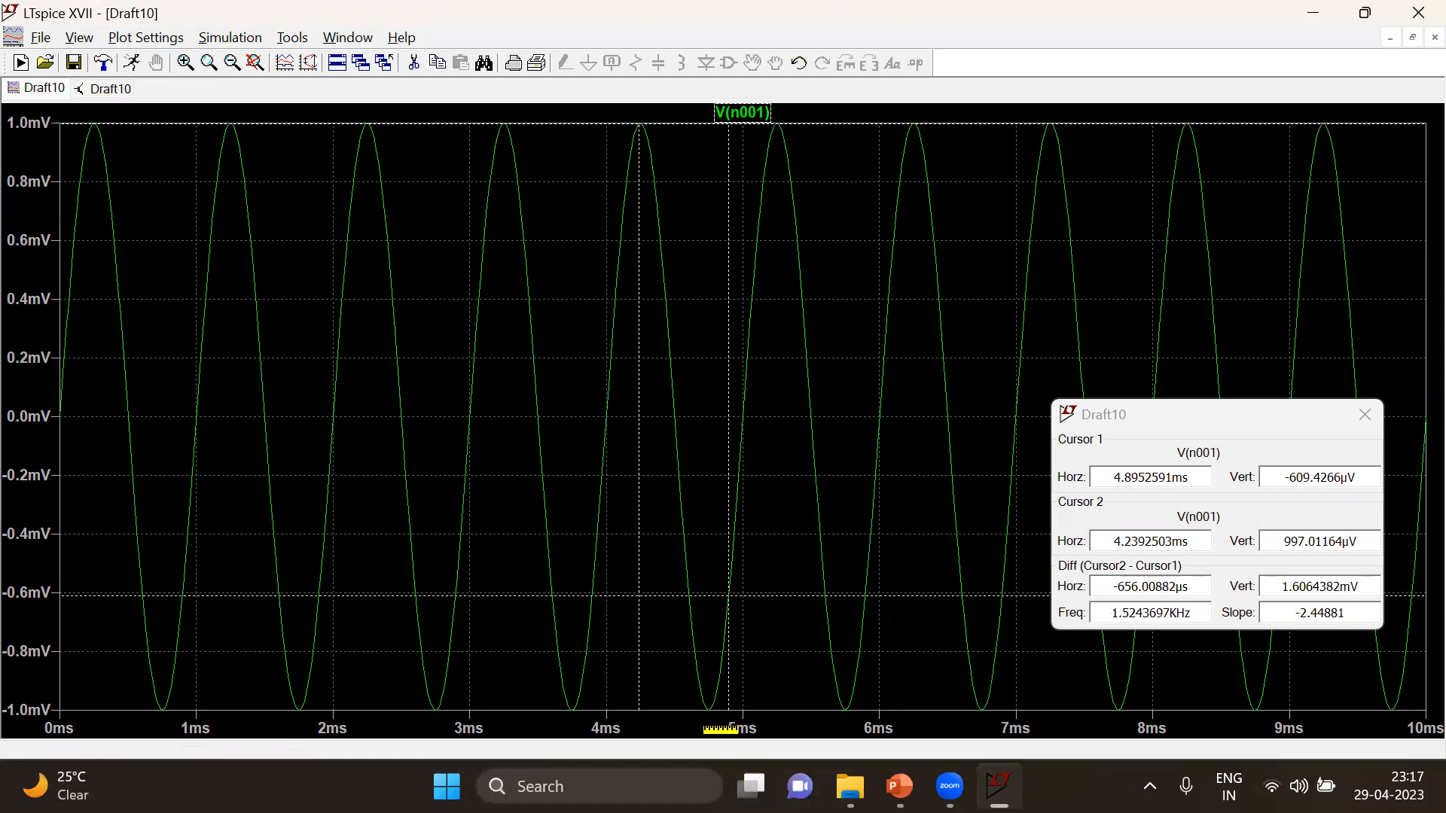
drag(728, 595, 711, 708)
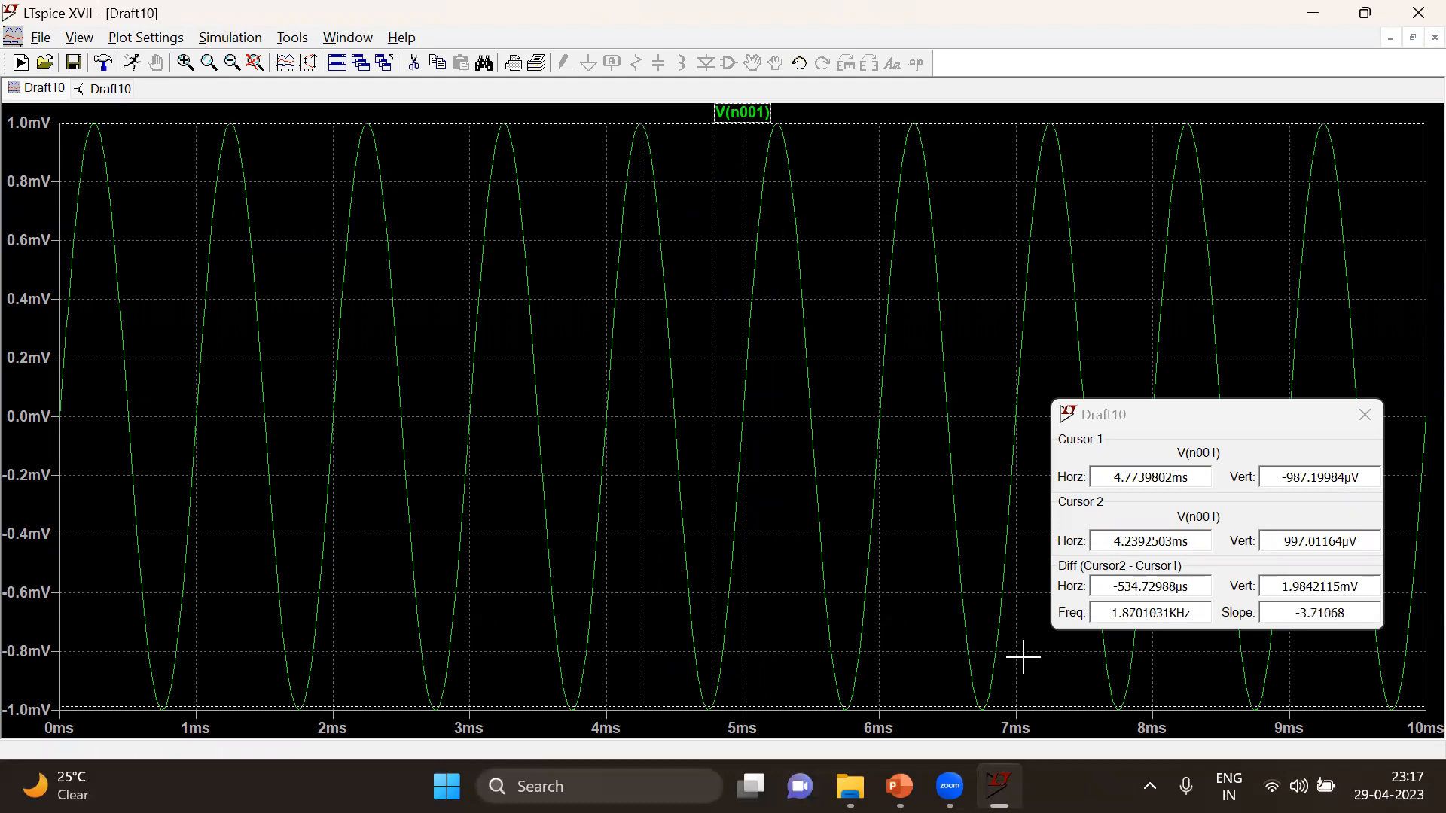
drag(710, 699, 708, 713)
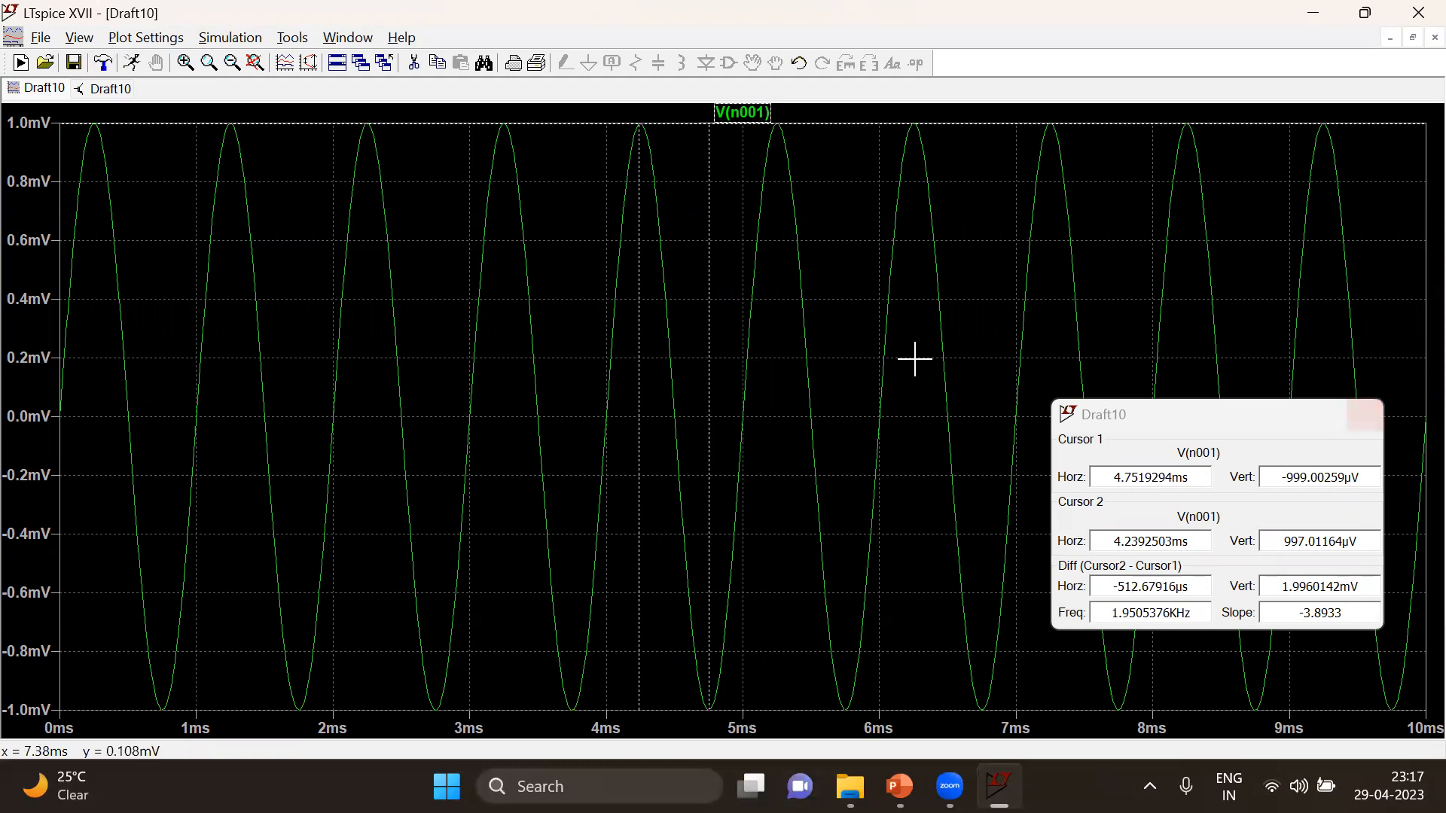
Add the Vout voltage to the waveform plot alongside the input and close the cursor readout
click(123, 90)
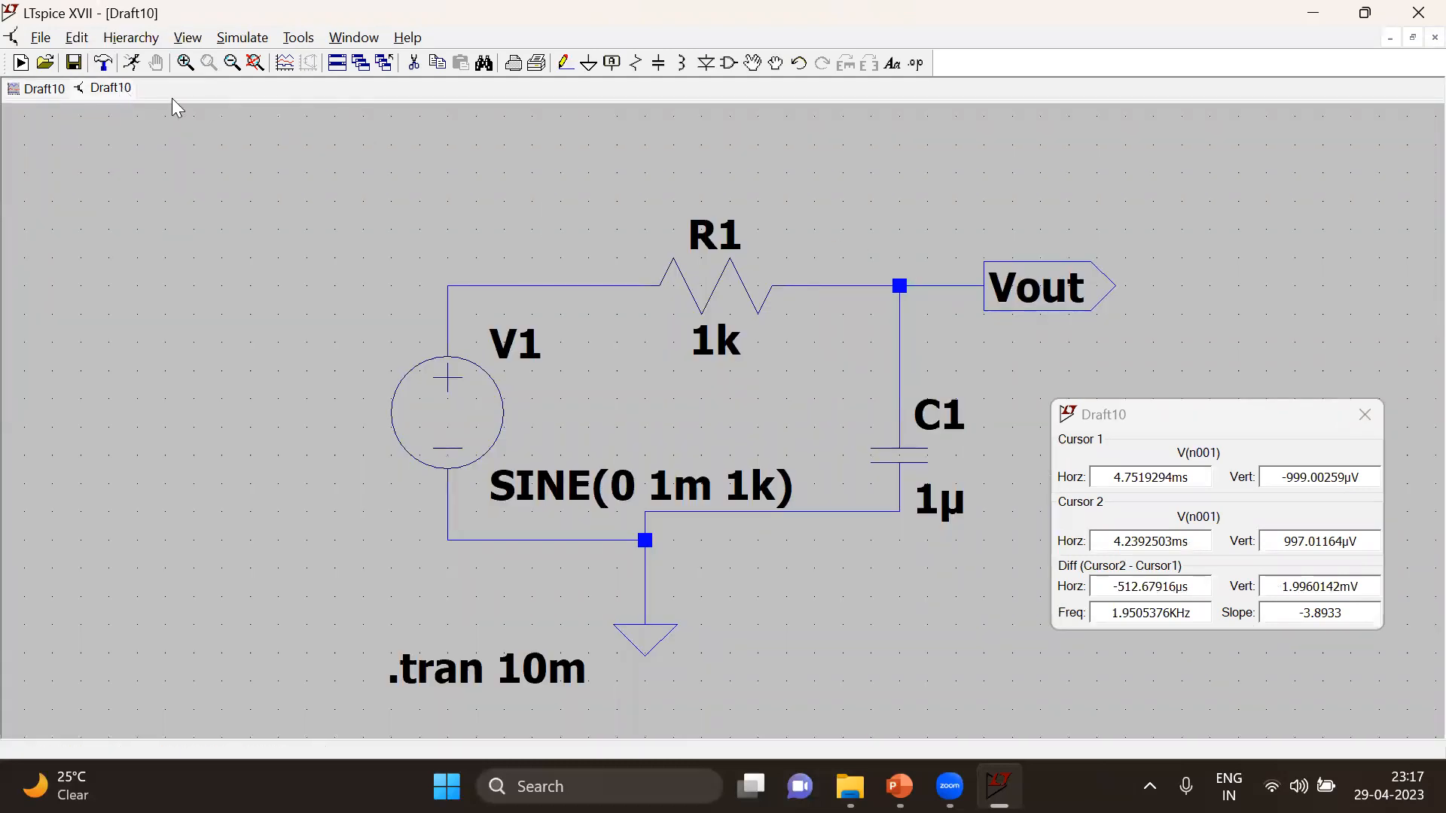
click(31, 92)
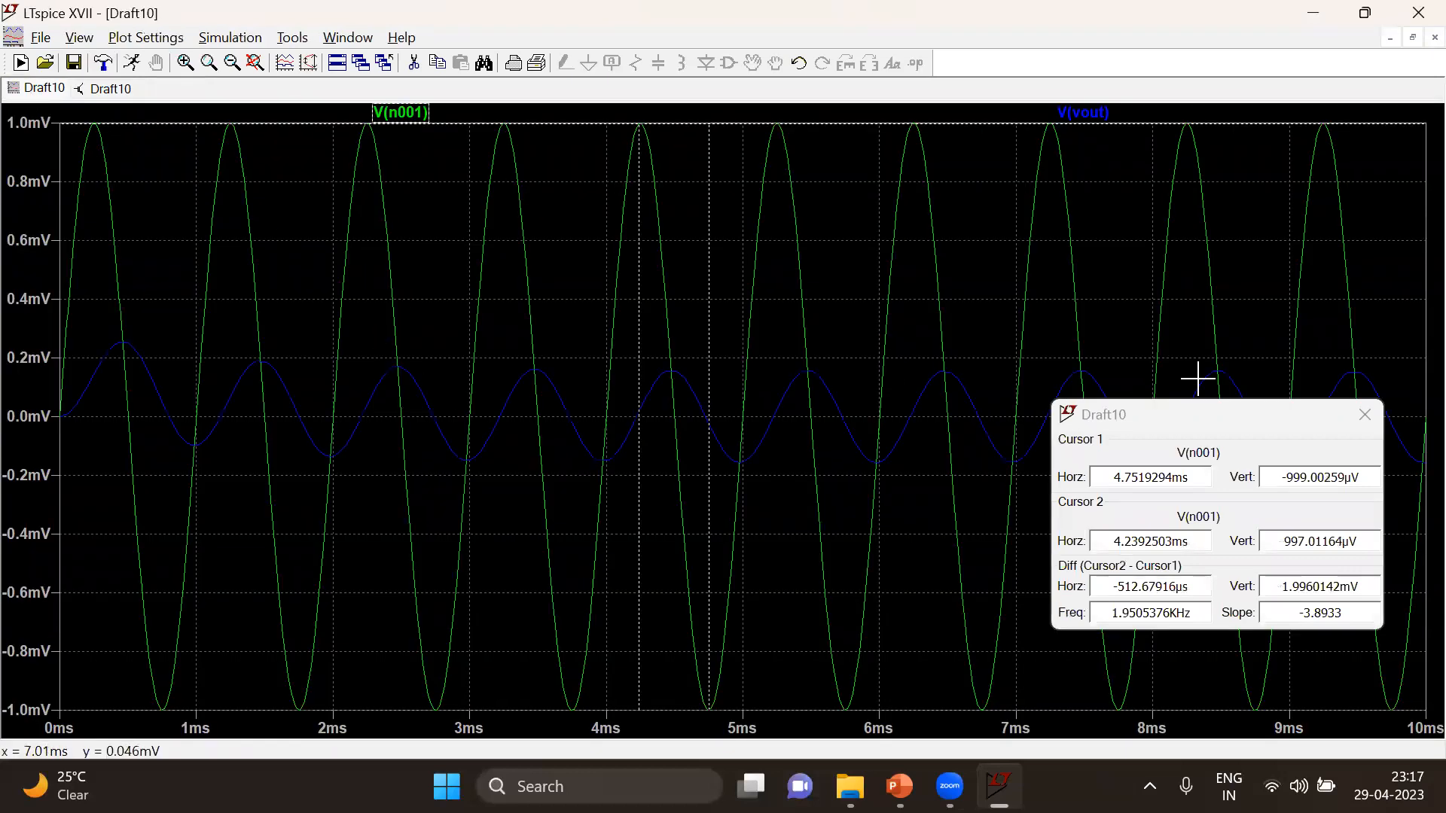
drag(1291, 419, 1359, 457)
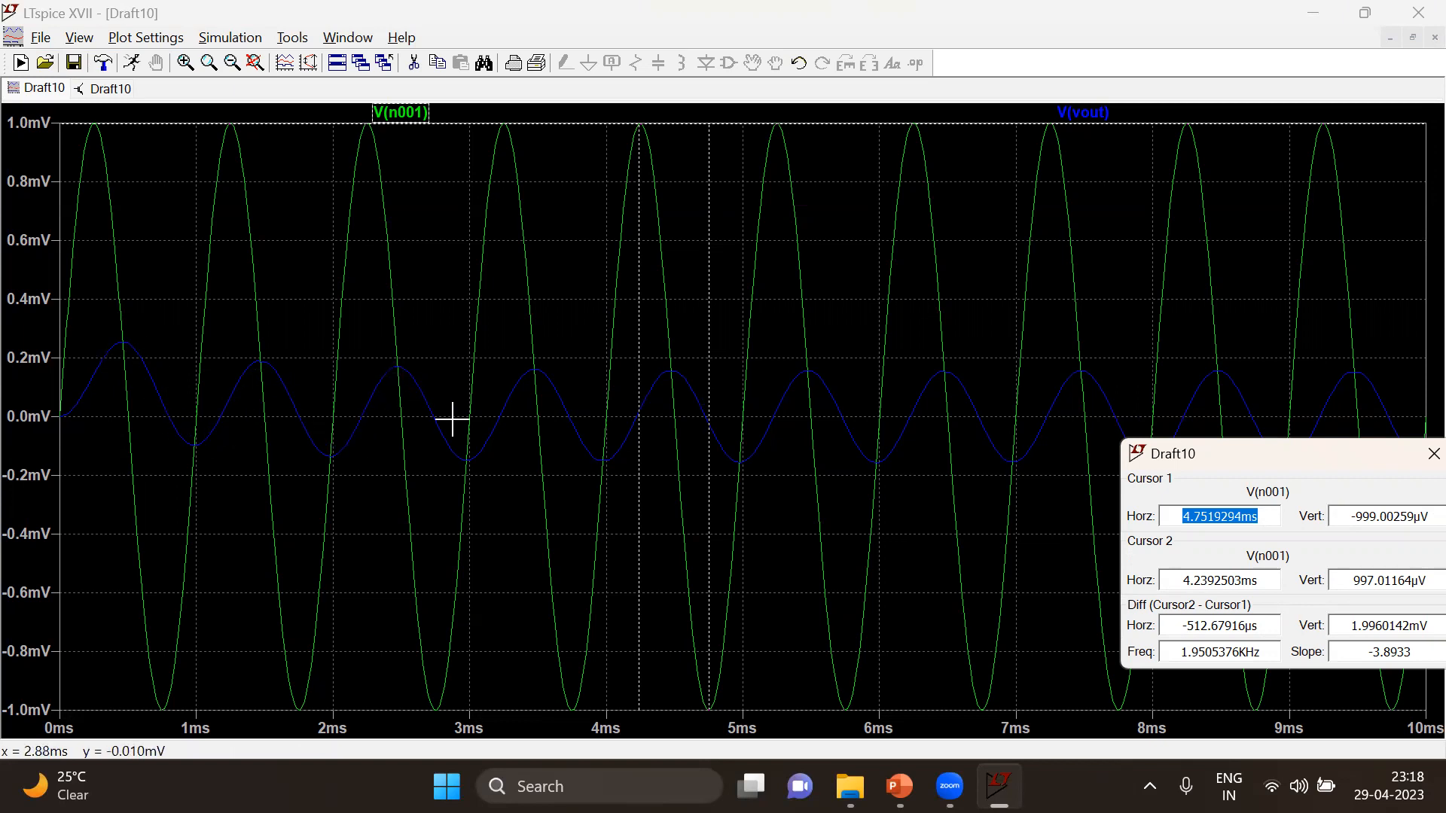
click(1433, 453)
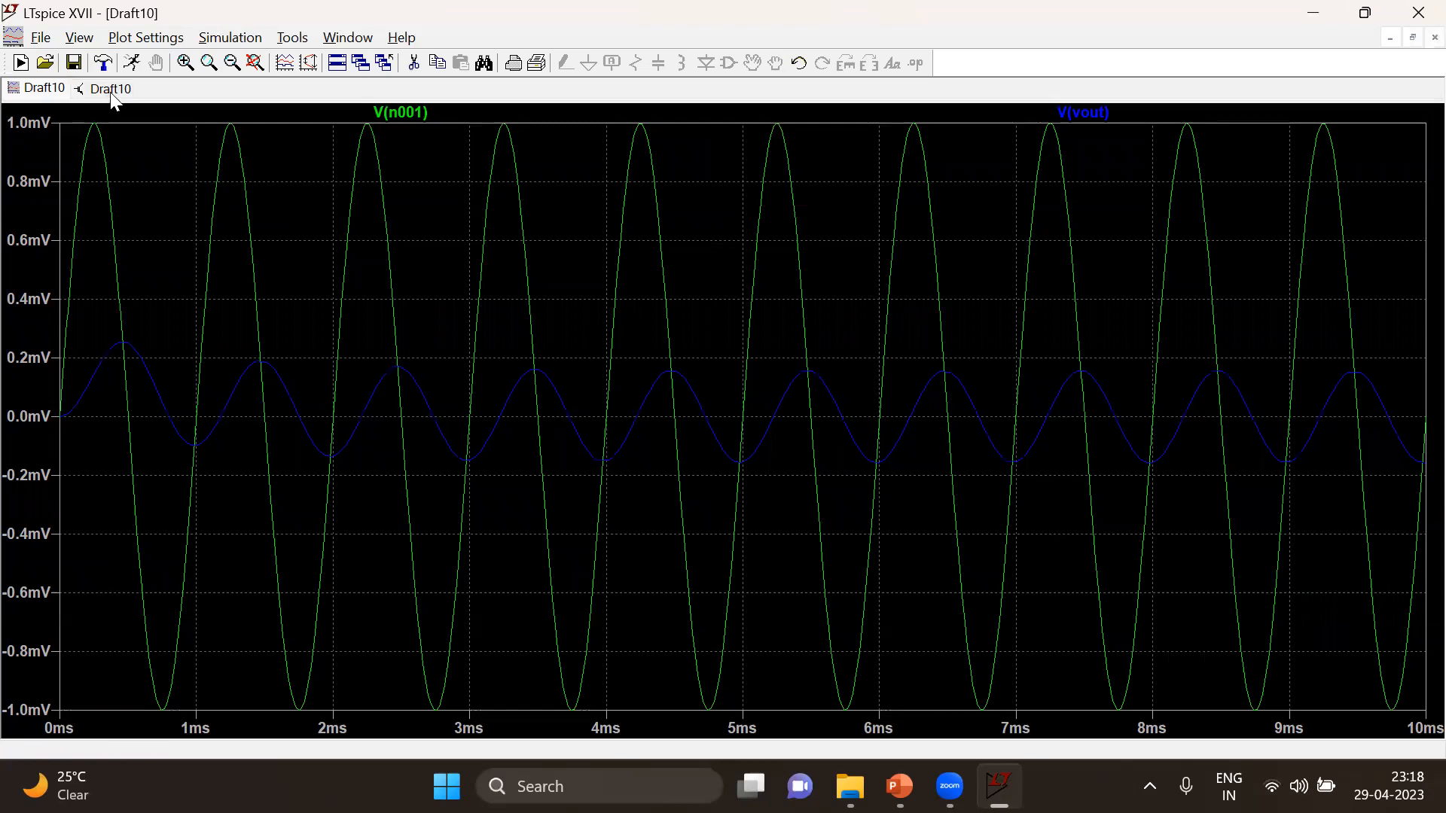
Set the resistance of R1 to 500 and rerun the simulation to view the waveforms in a maximized plot
click(110, 89)
right_click(733, 325)
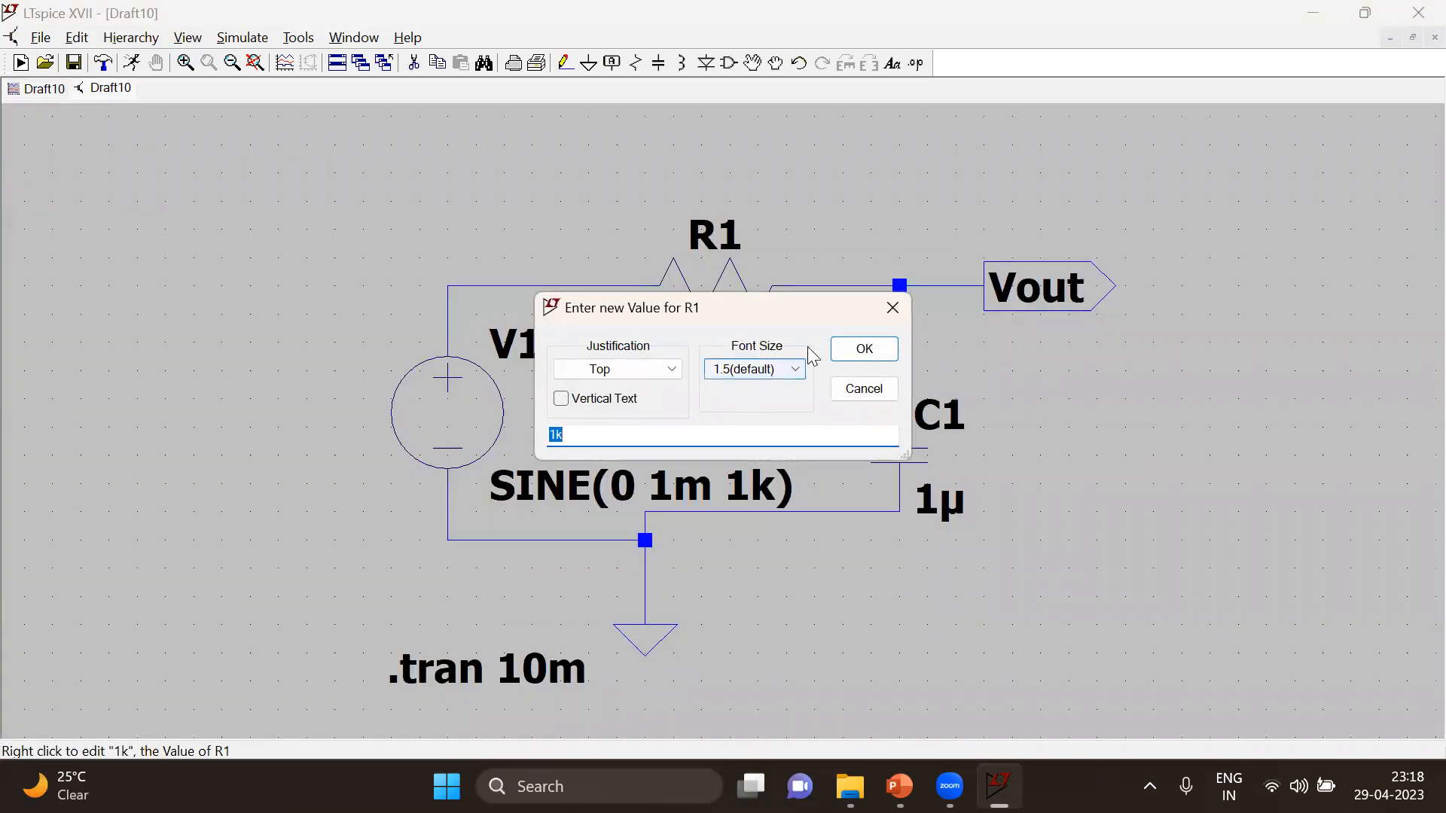
click(893, 311)
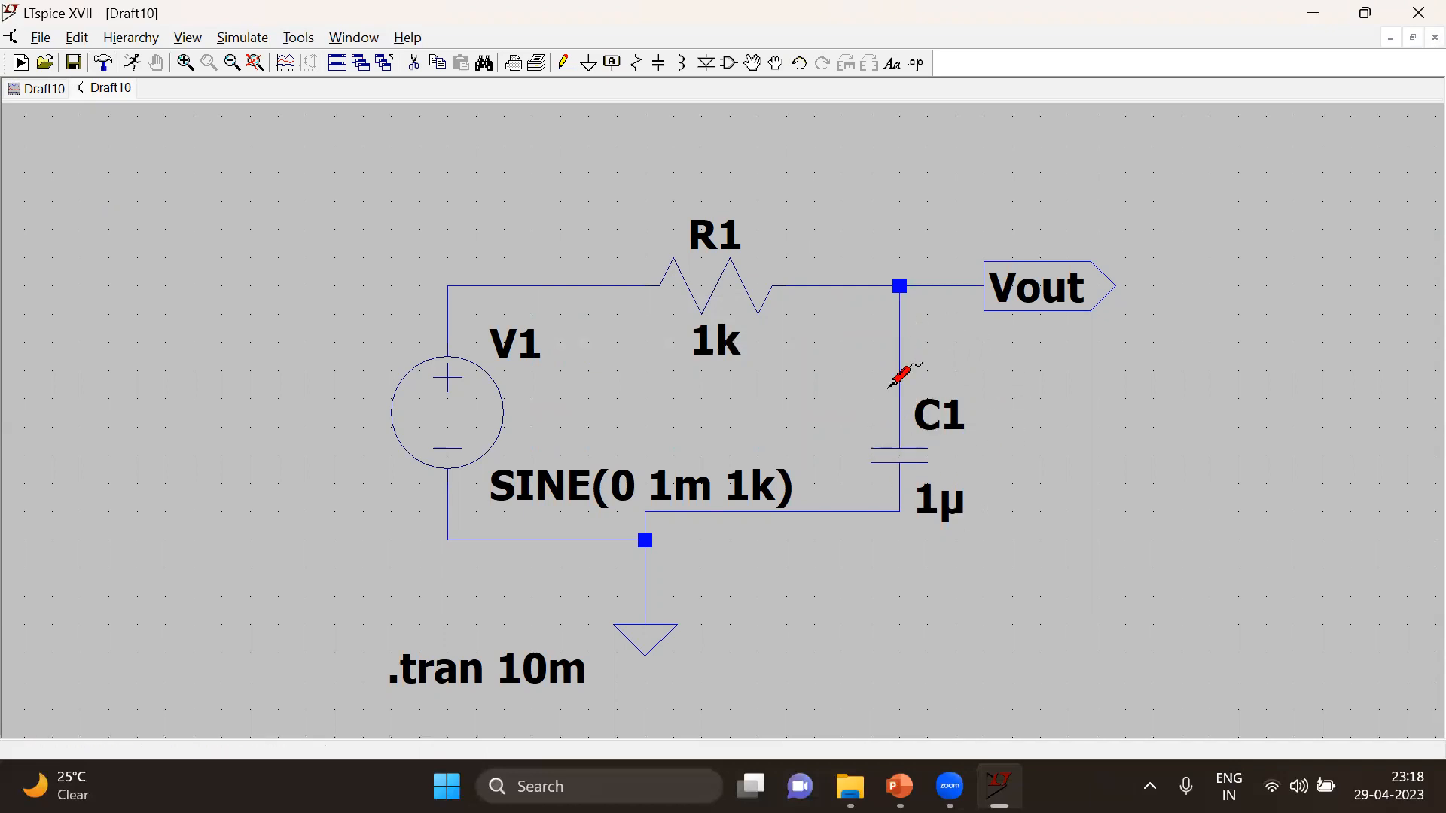
right_click(708, 295)
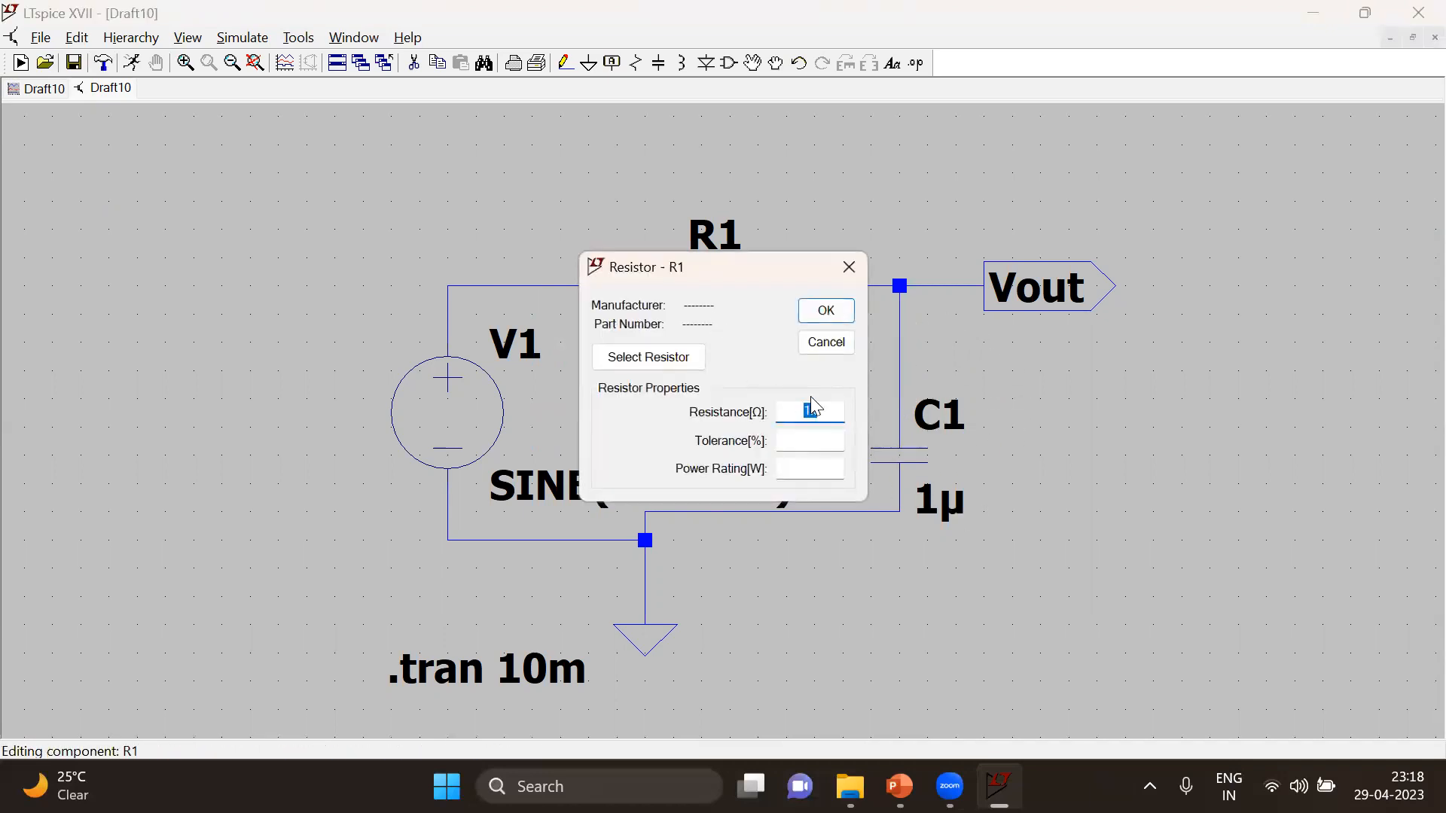
text(500)
click(826, 311)
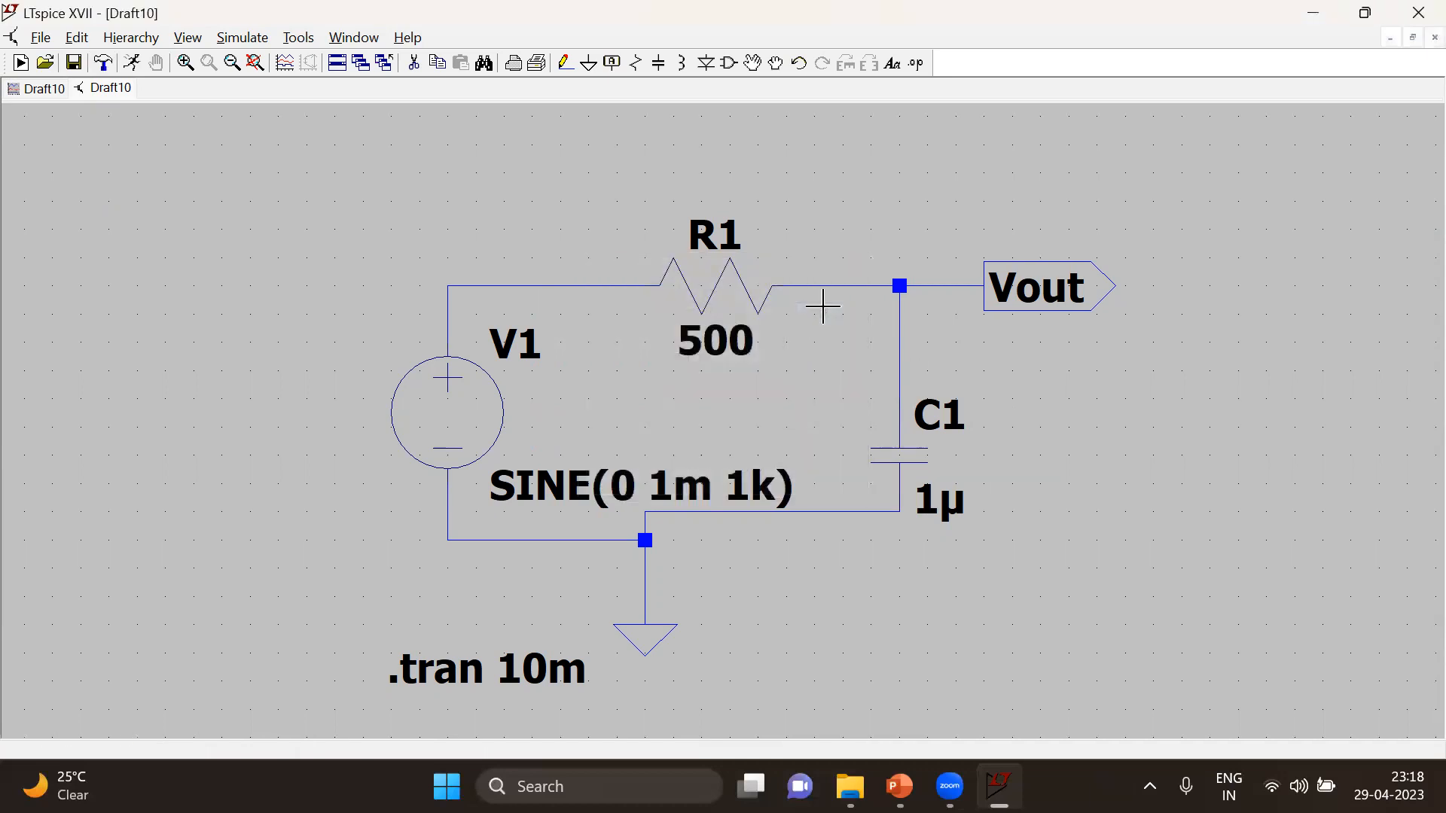
click(144, 66)
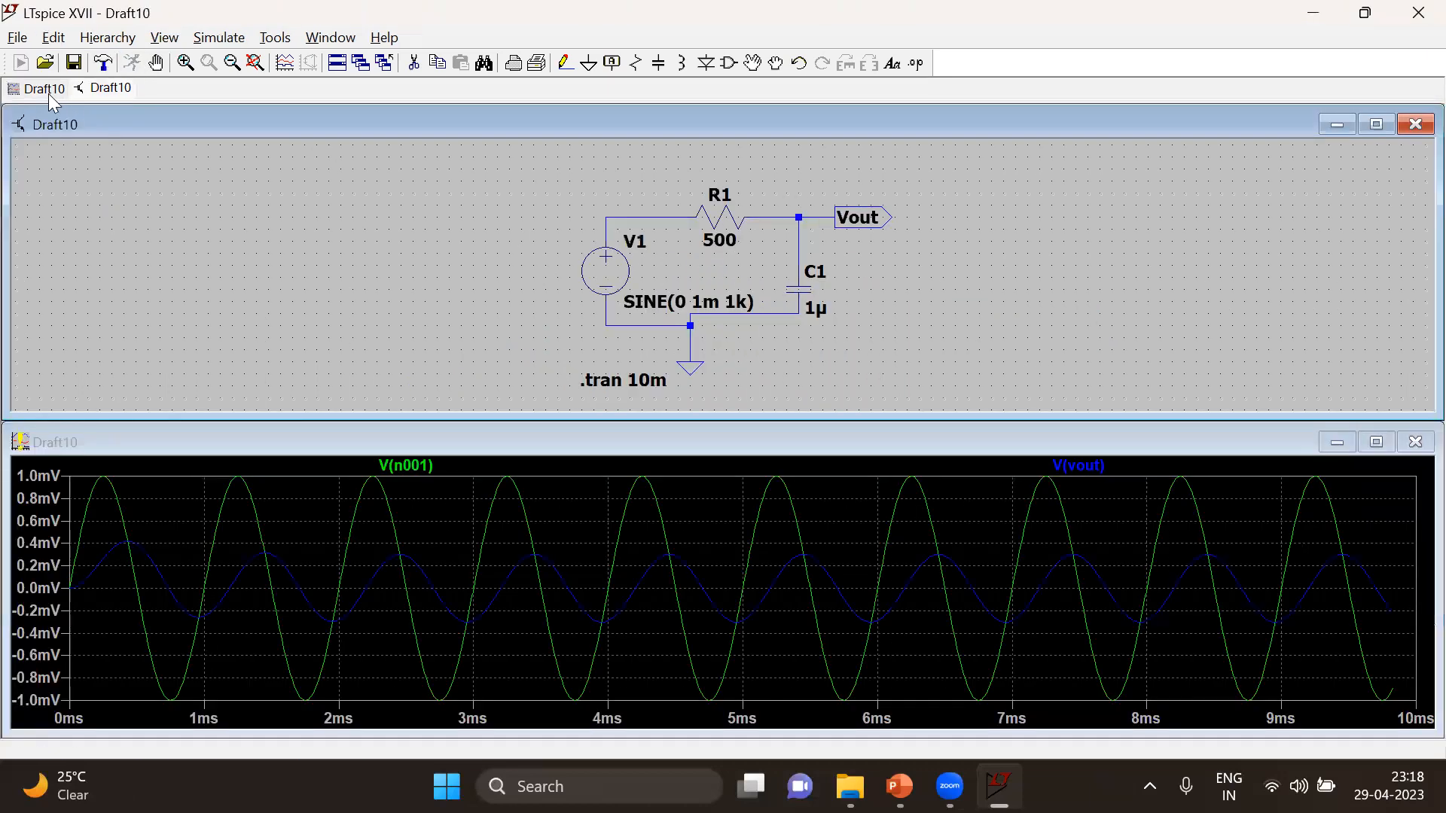
click(1376, 442)
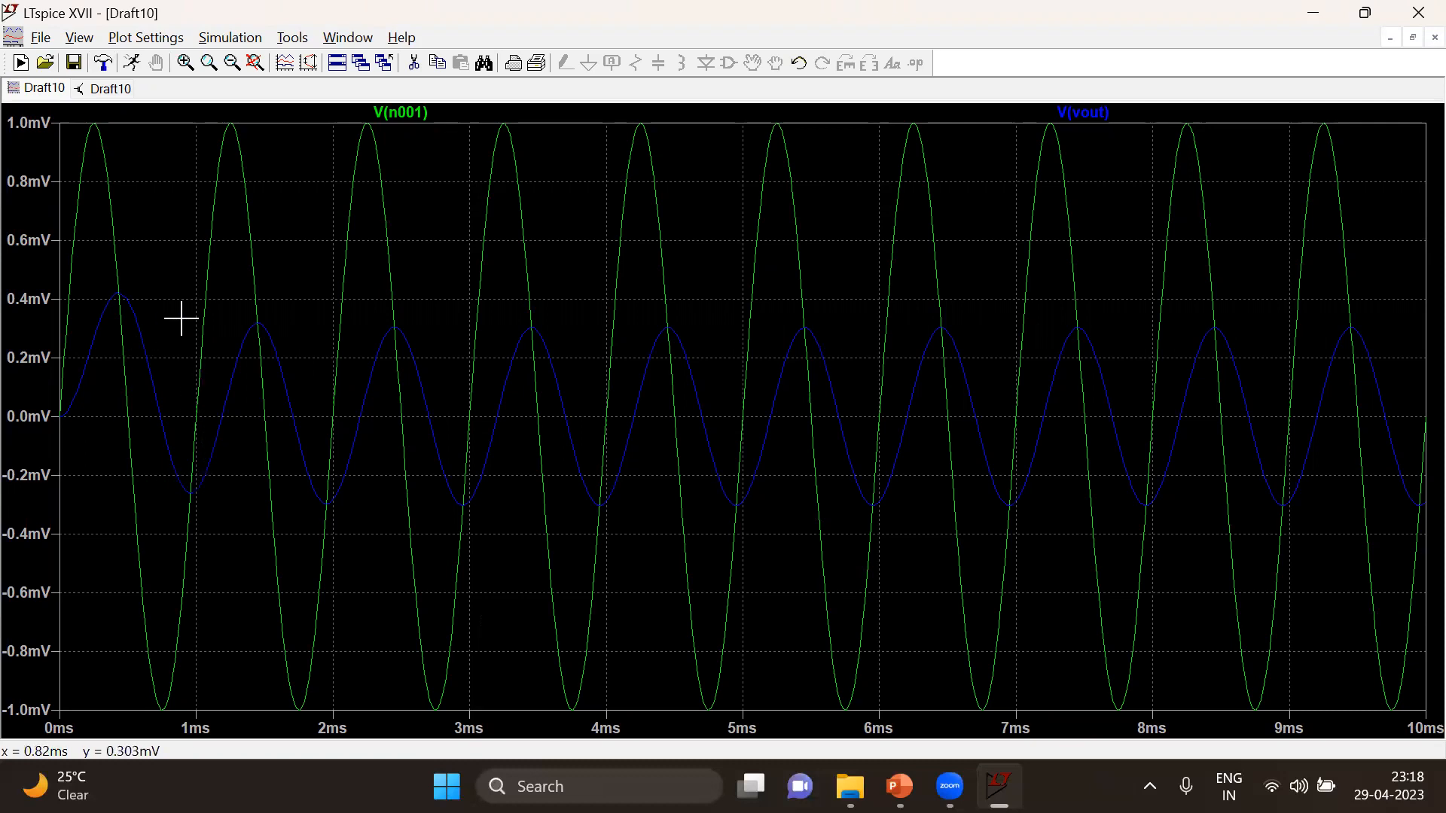
Return to the schematic and set the resistance of R1 to 1
click(119, 92)
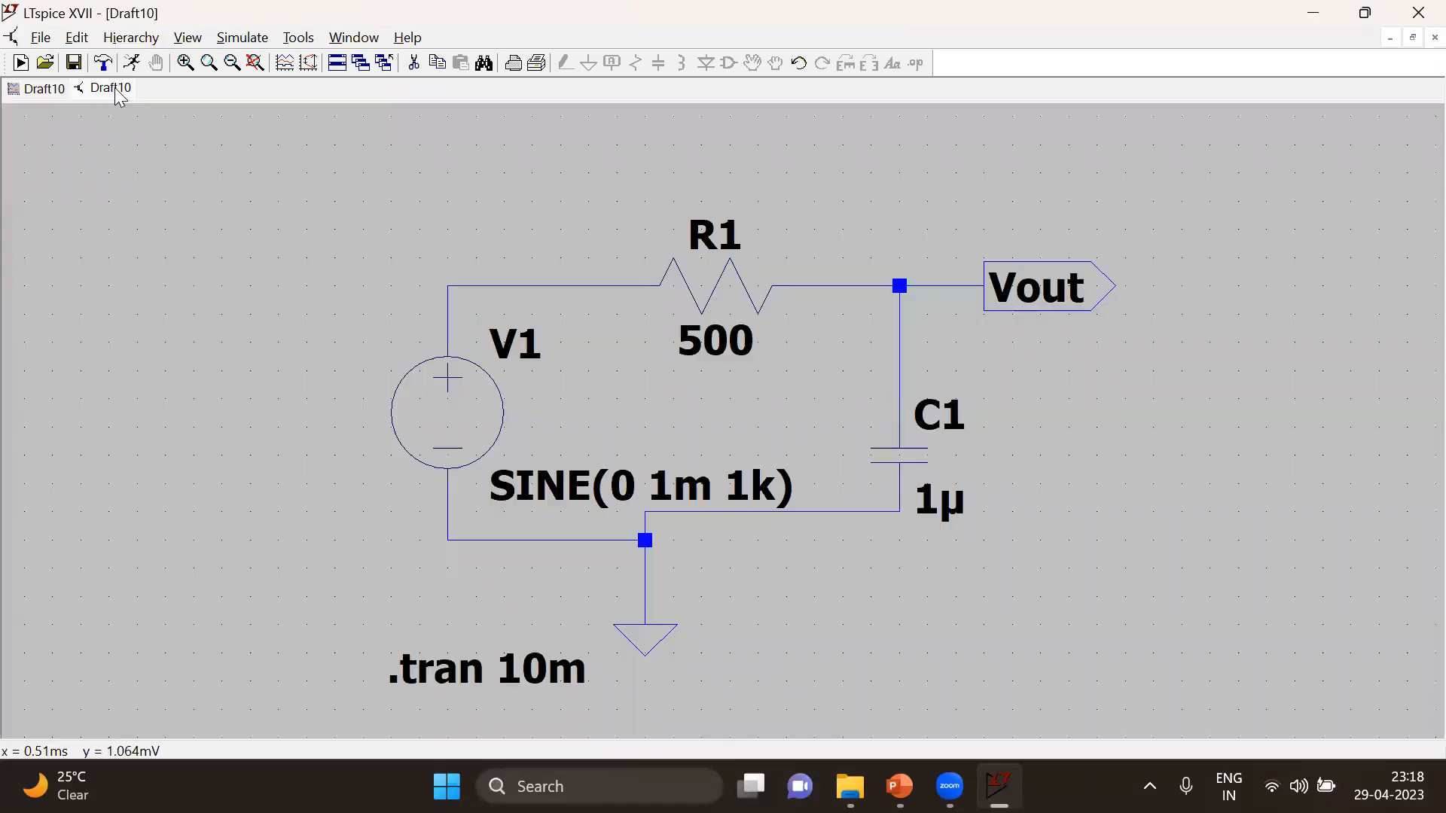
right_click(710, 288)
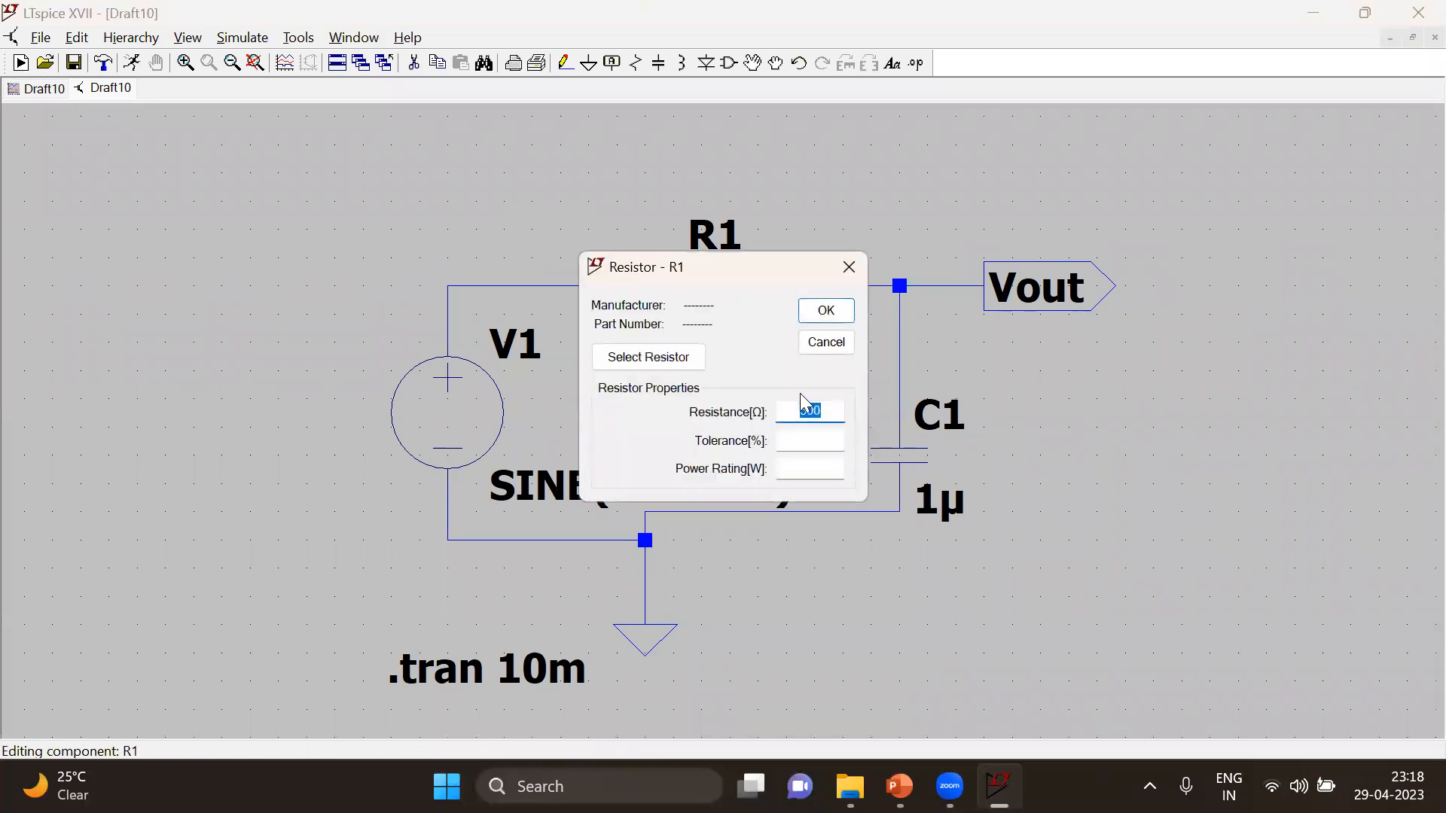
click(828, 312)
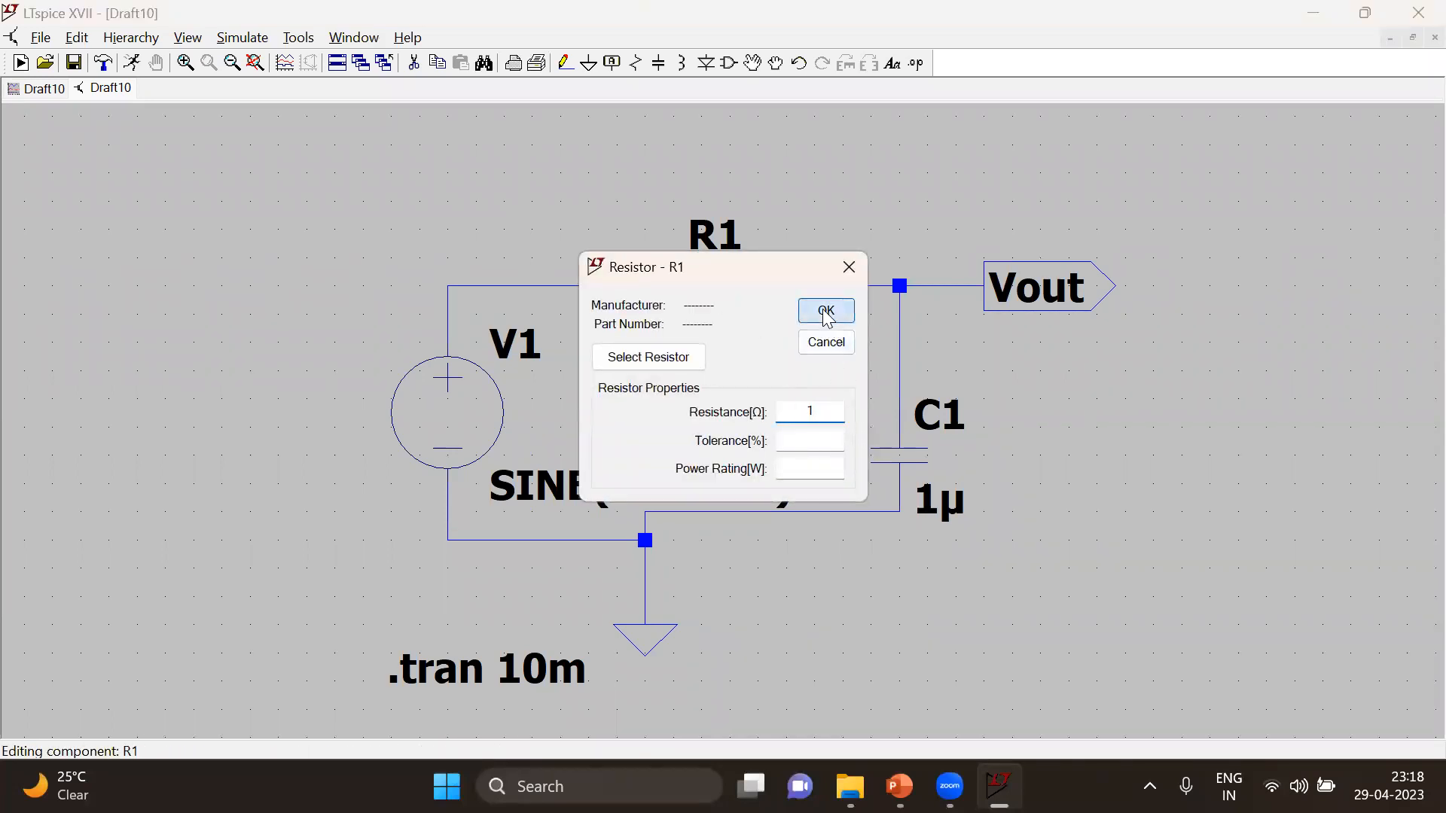
Rerun the transient simulation, maximize the plot, and move V(n001) into a newly added plot pane above V(vout)
click(131, 63)
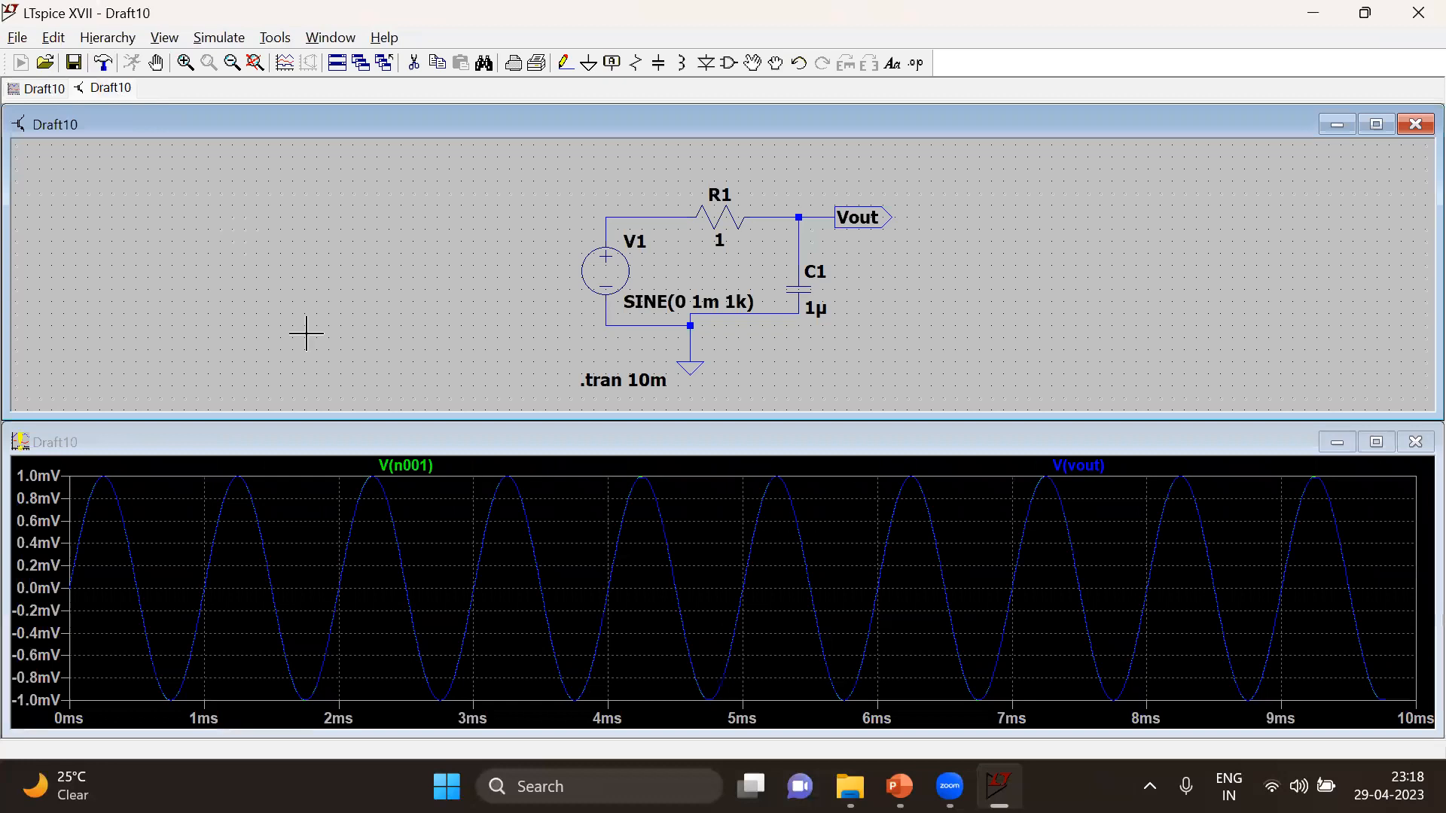
click(1377, 442)
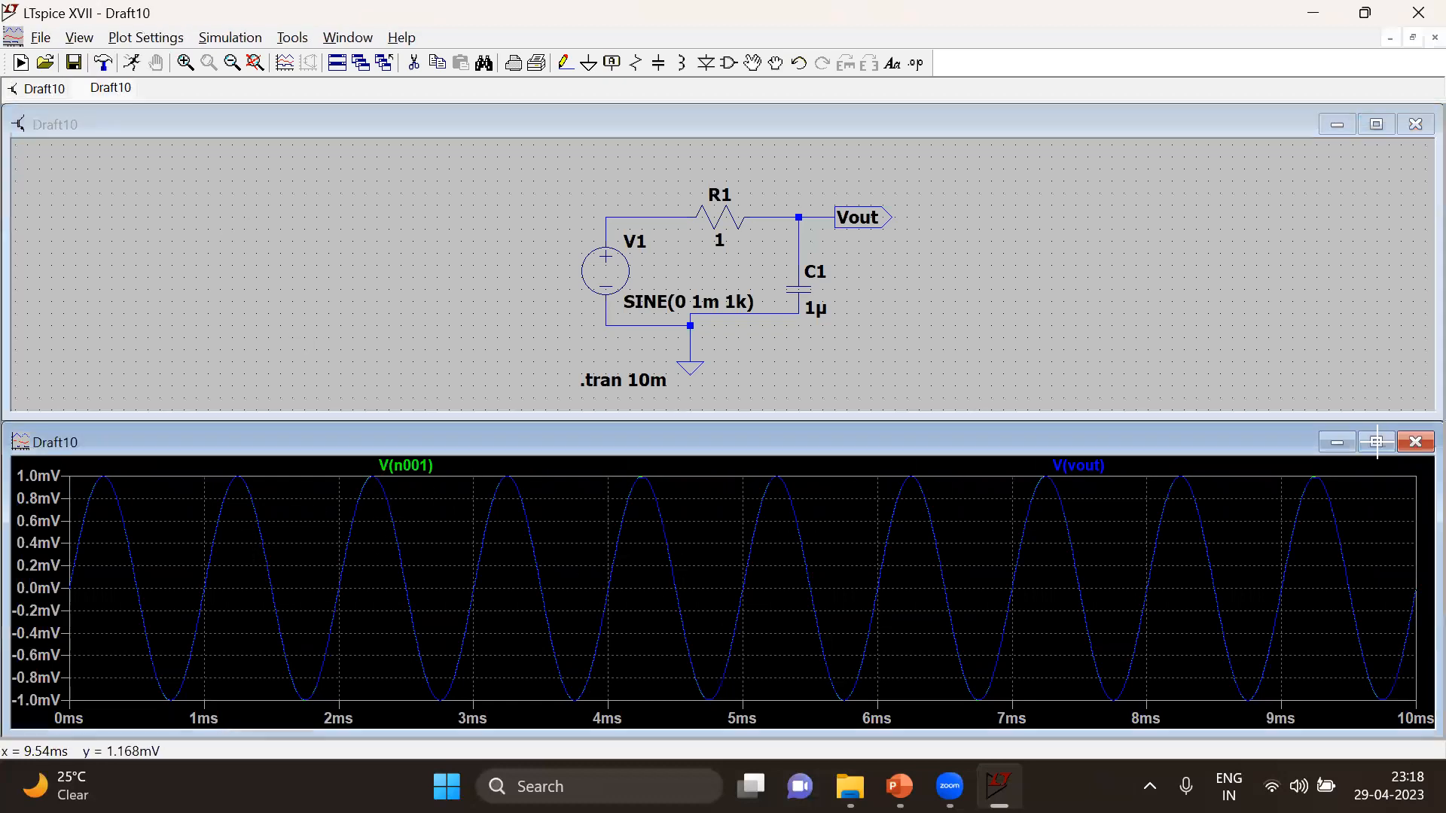
right_click(729, 304)
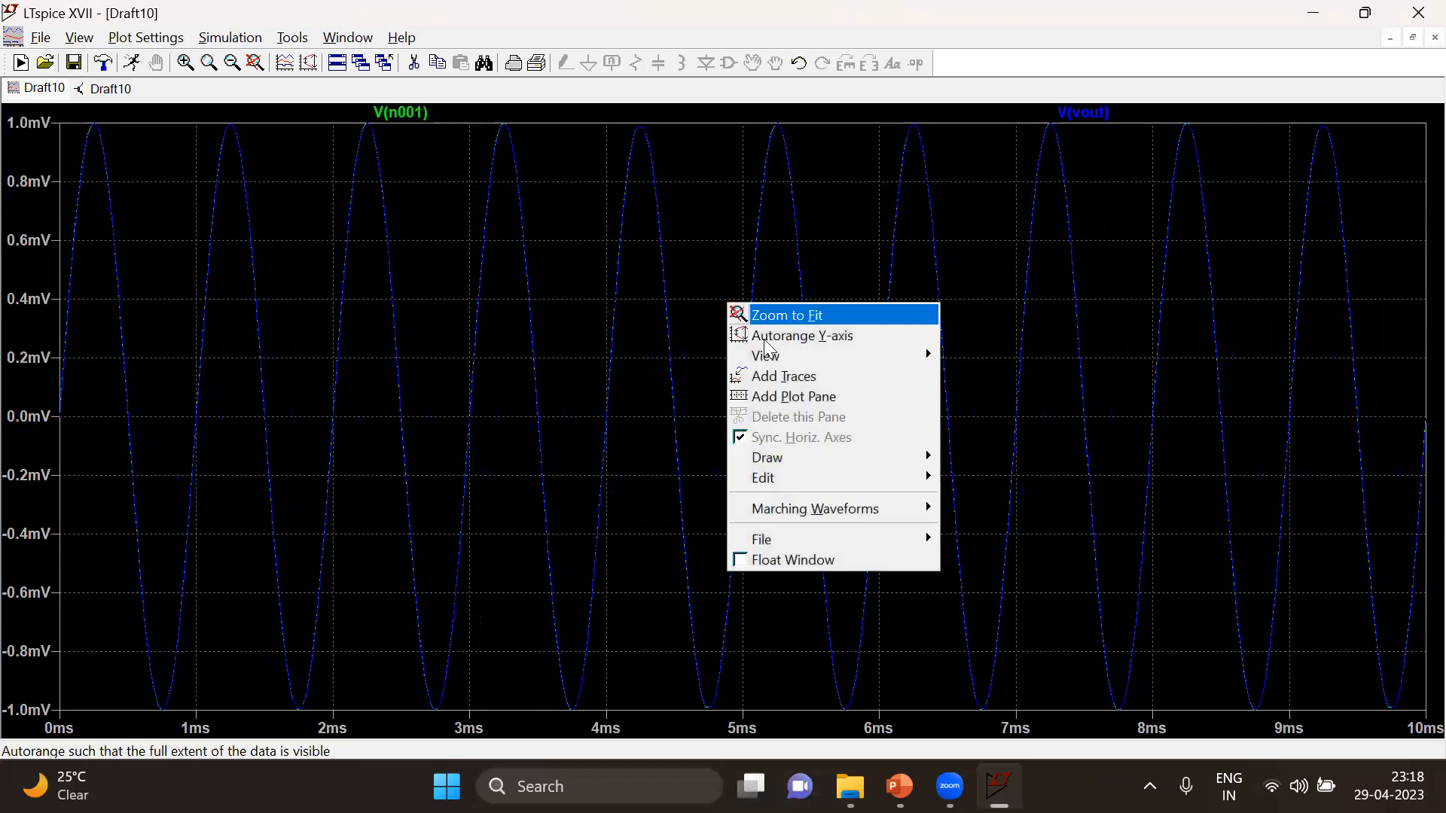
click(818, 399)
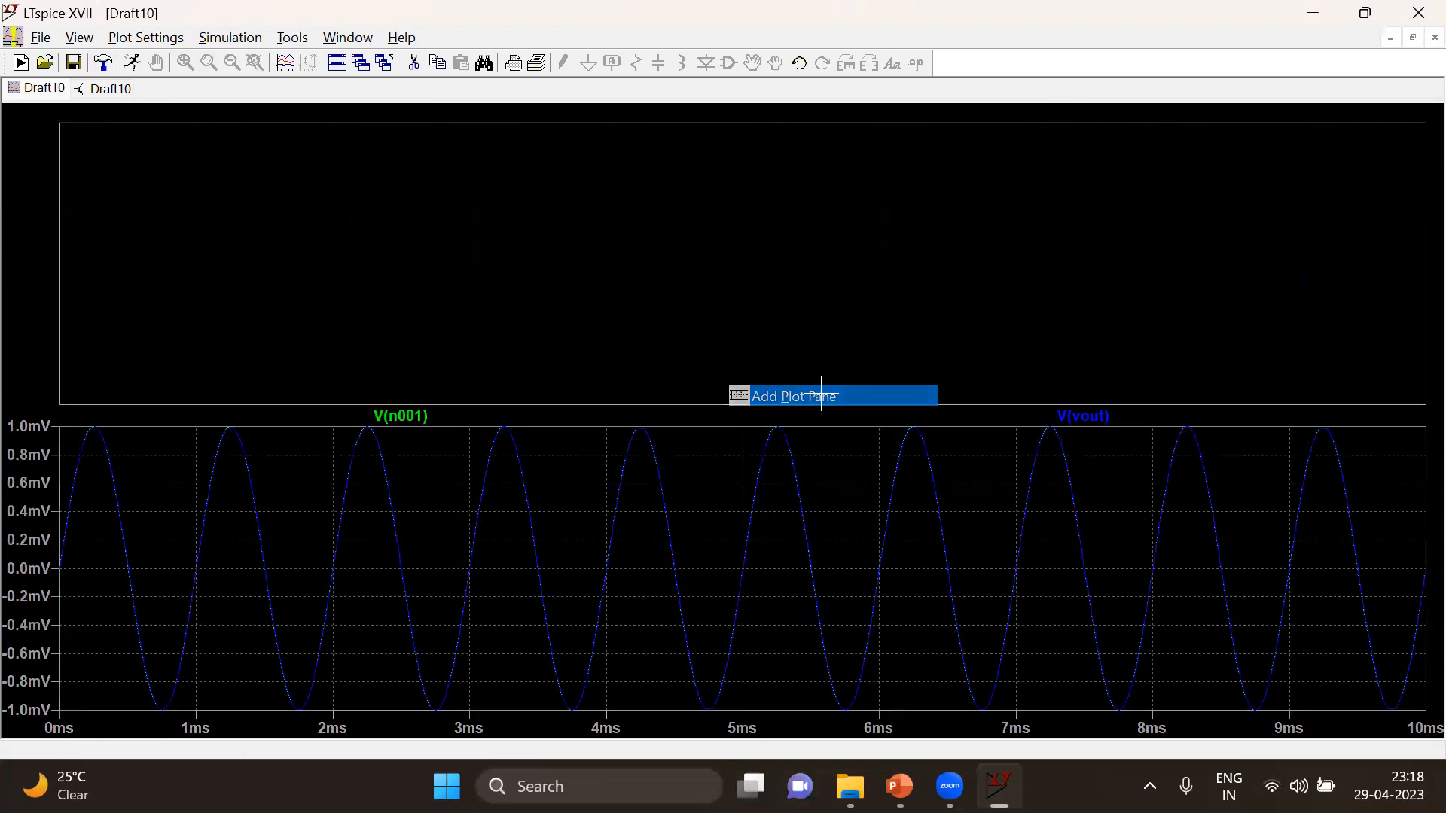
drag(421, 426, 452, 226)
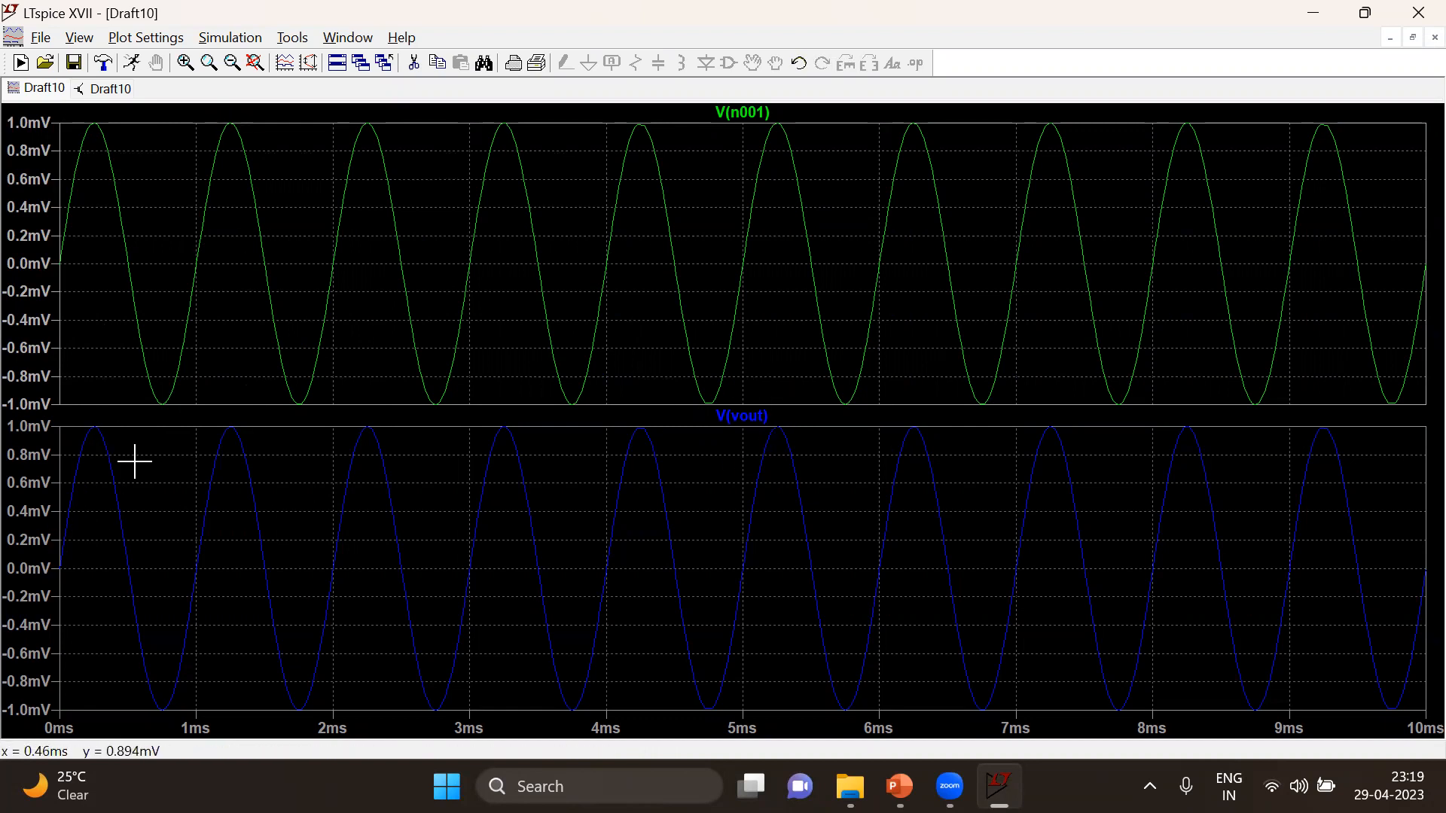
Add the SPICE directive ".ac dec 10m 1 1G" to the schematic above the .tran directive
click(111, 89)
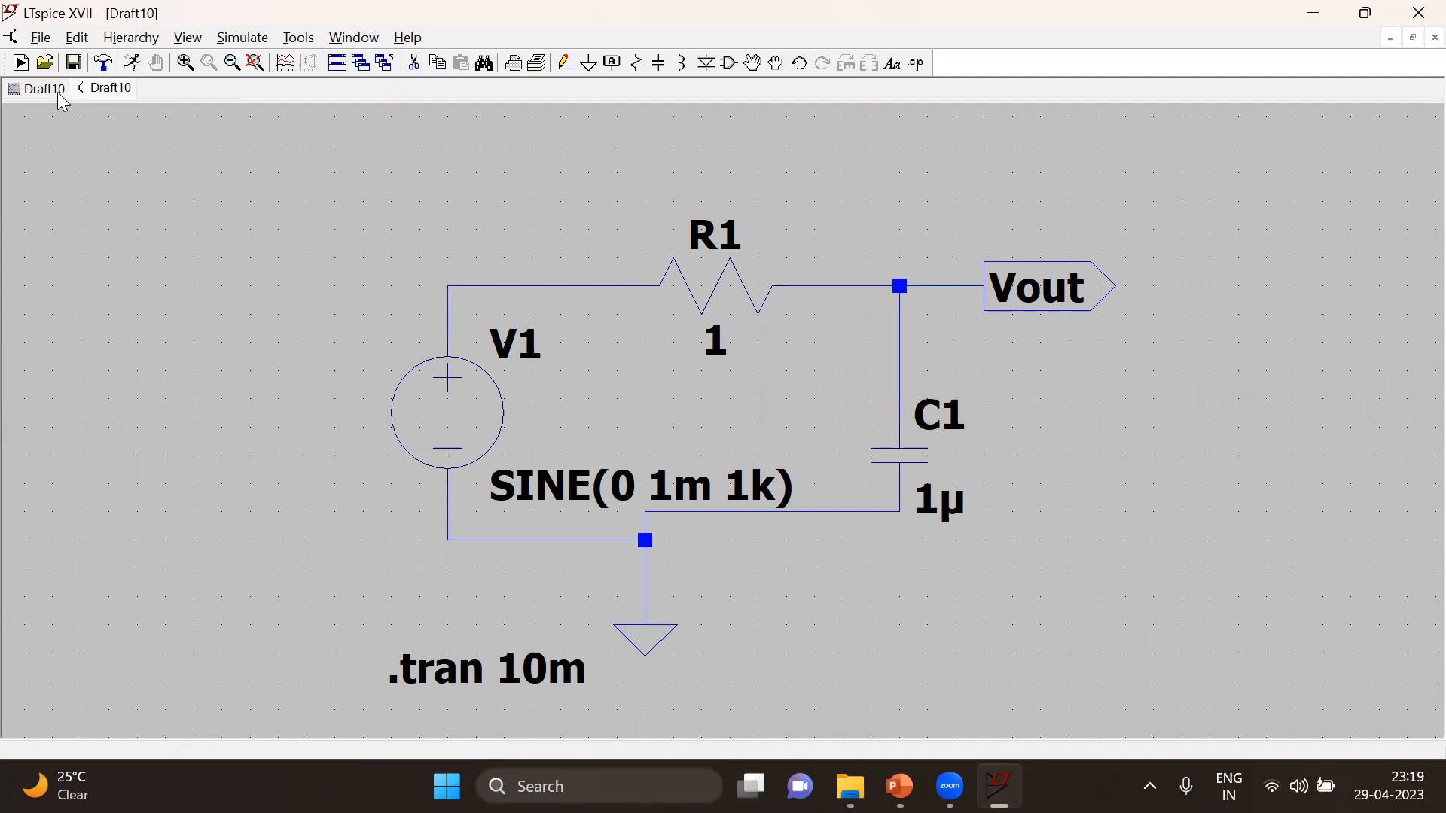
click(98, 88)
click(916, 63)
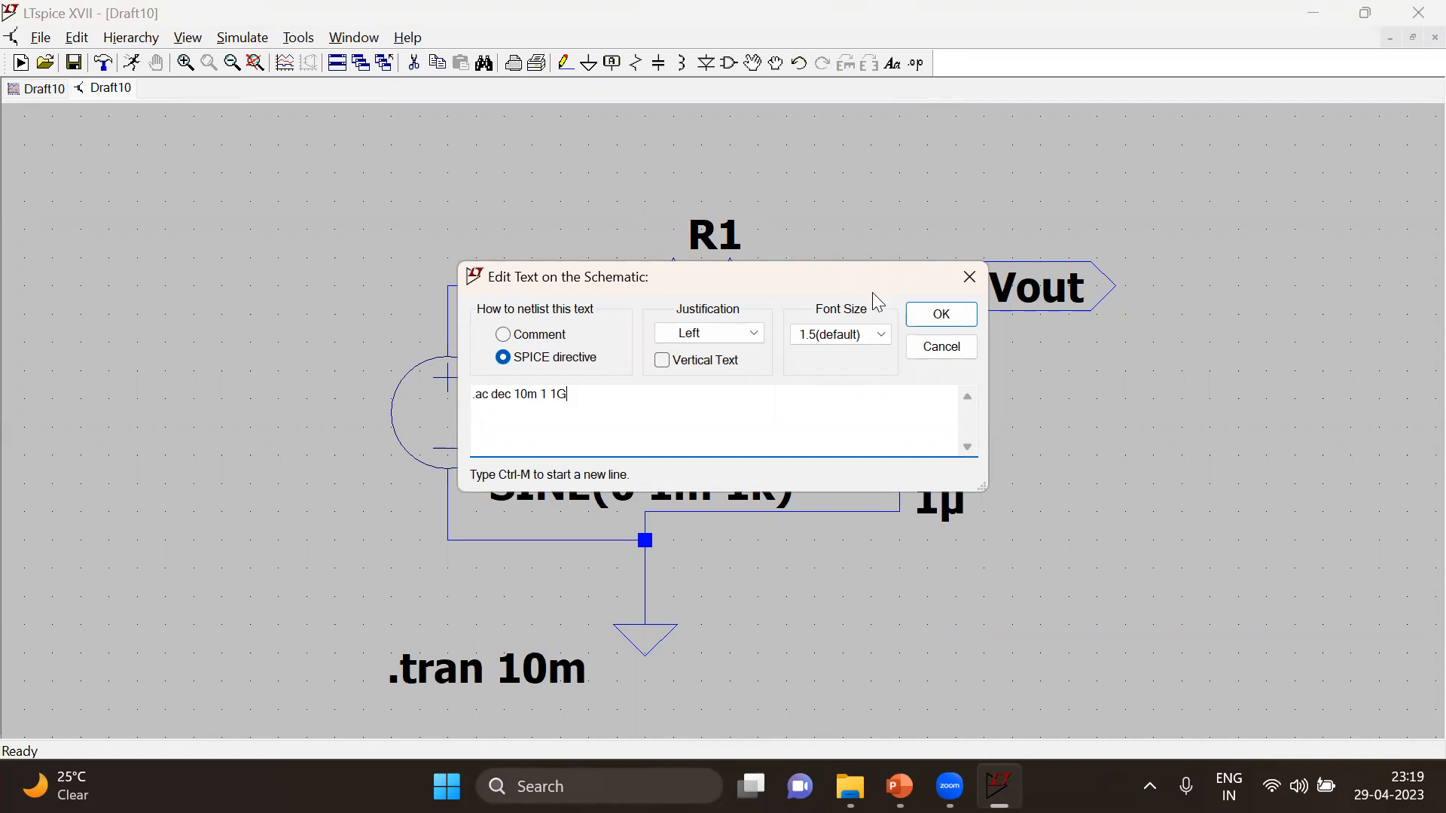
click(950, 323)
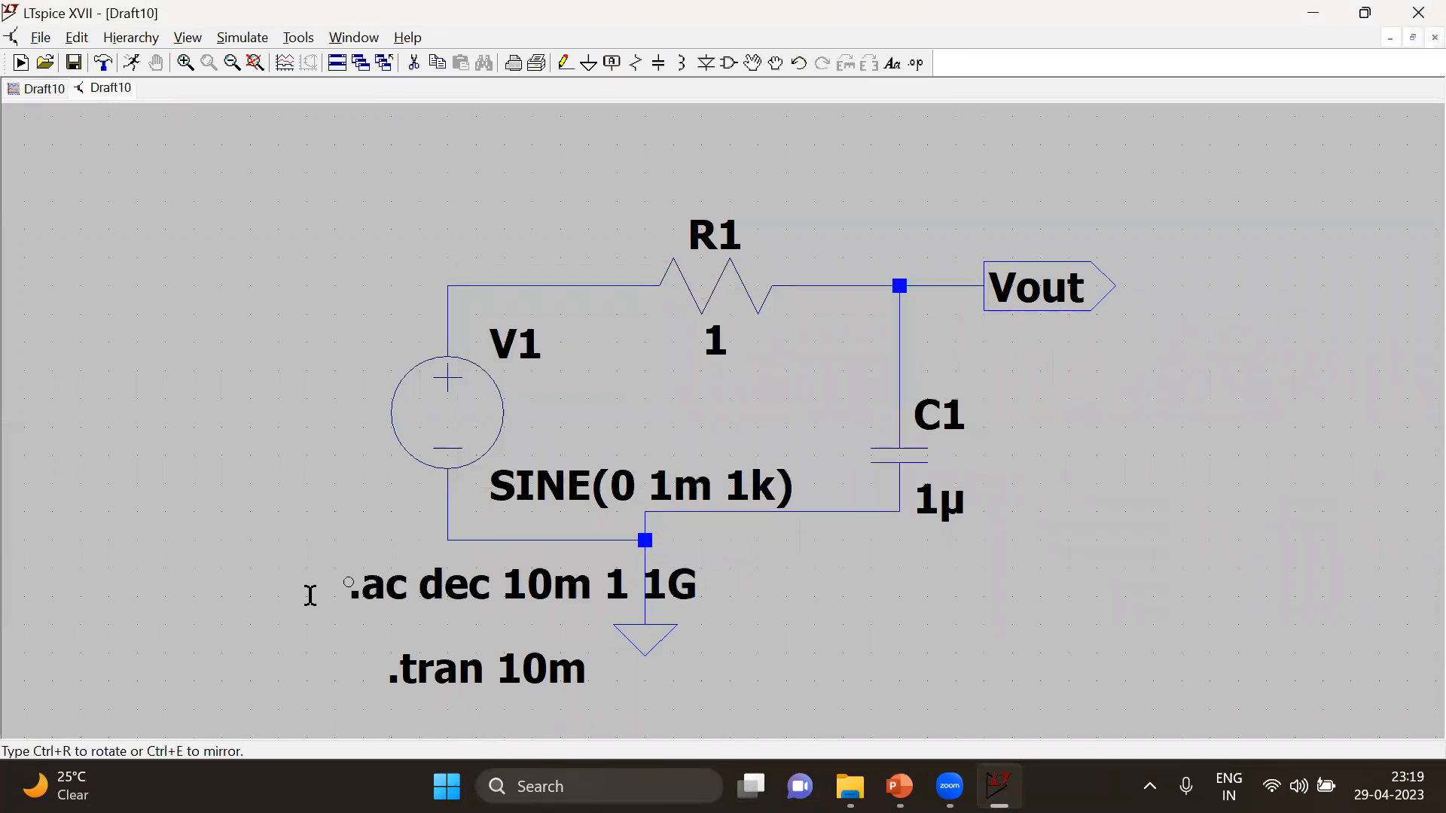
click(253, 586)
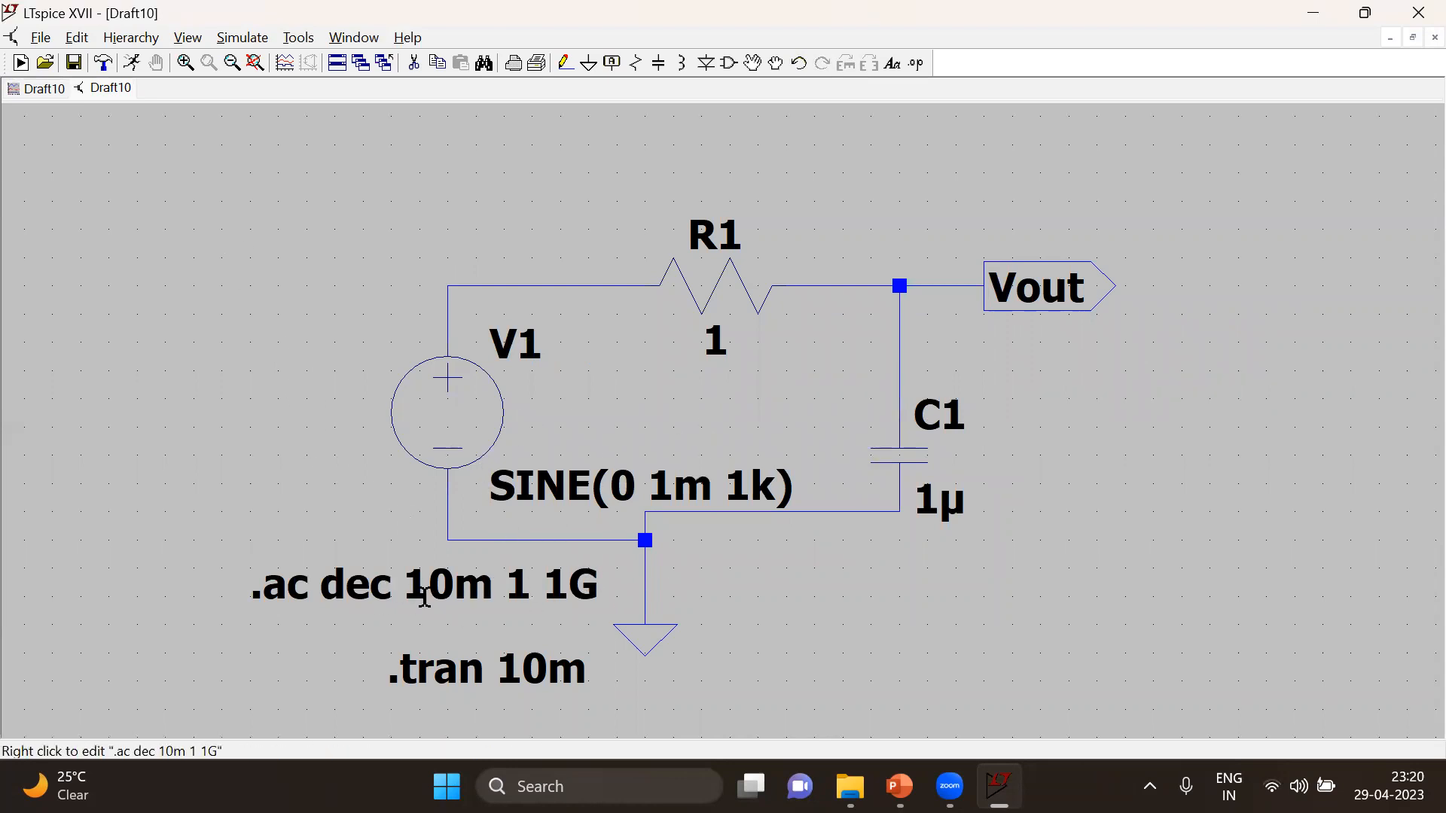
Run the simulation with the ".ac dec 10m 1 1G" analysis selected and close the error log
click(133, 64)
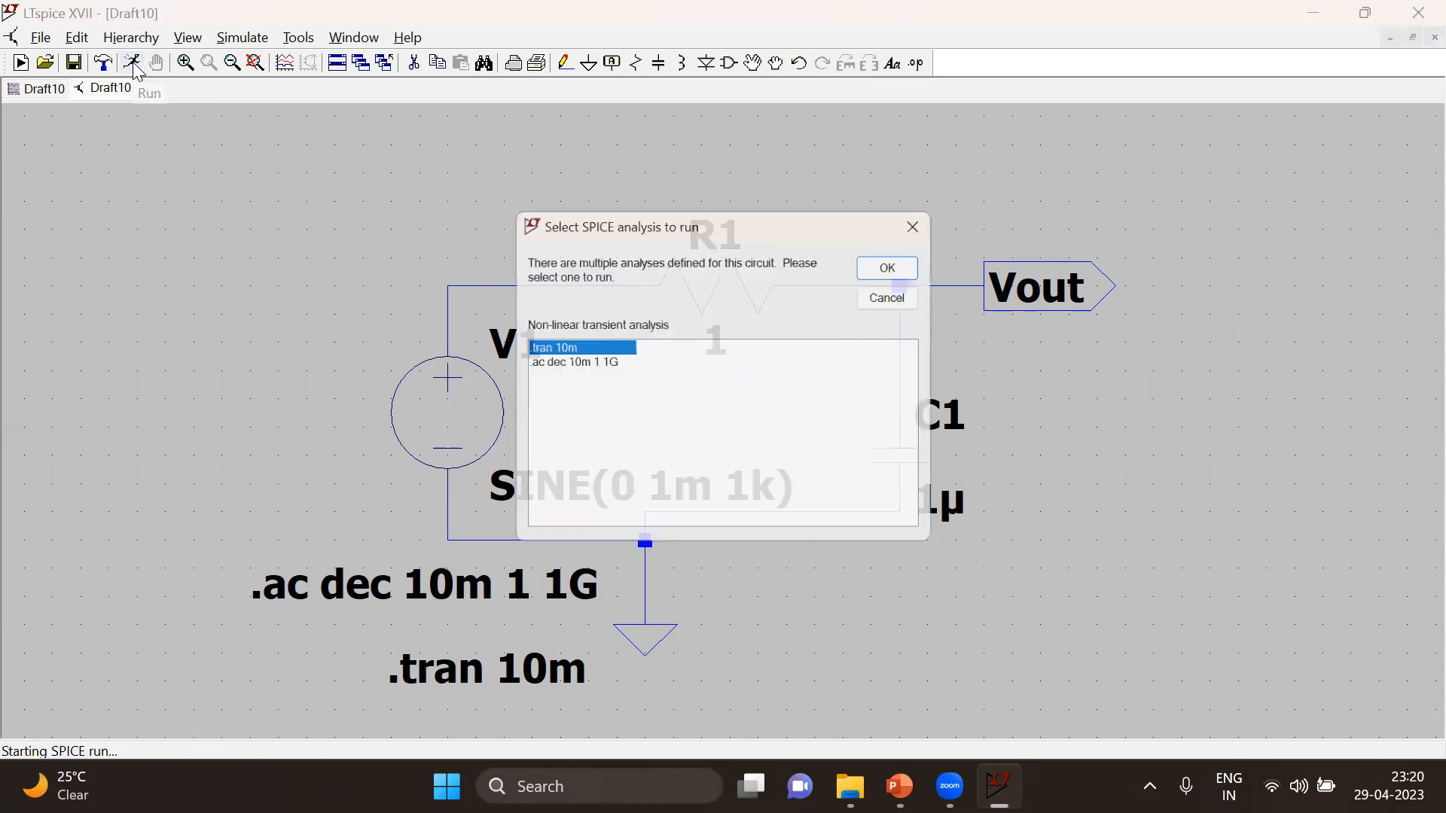
click(569, 362)
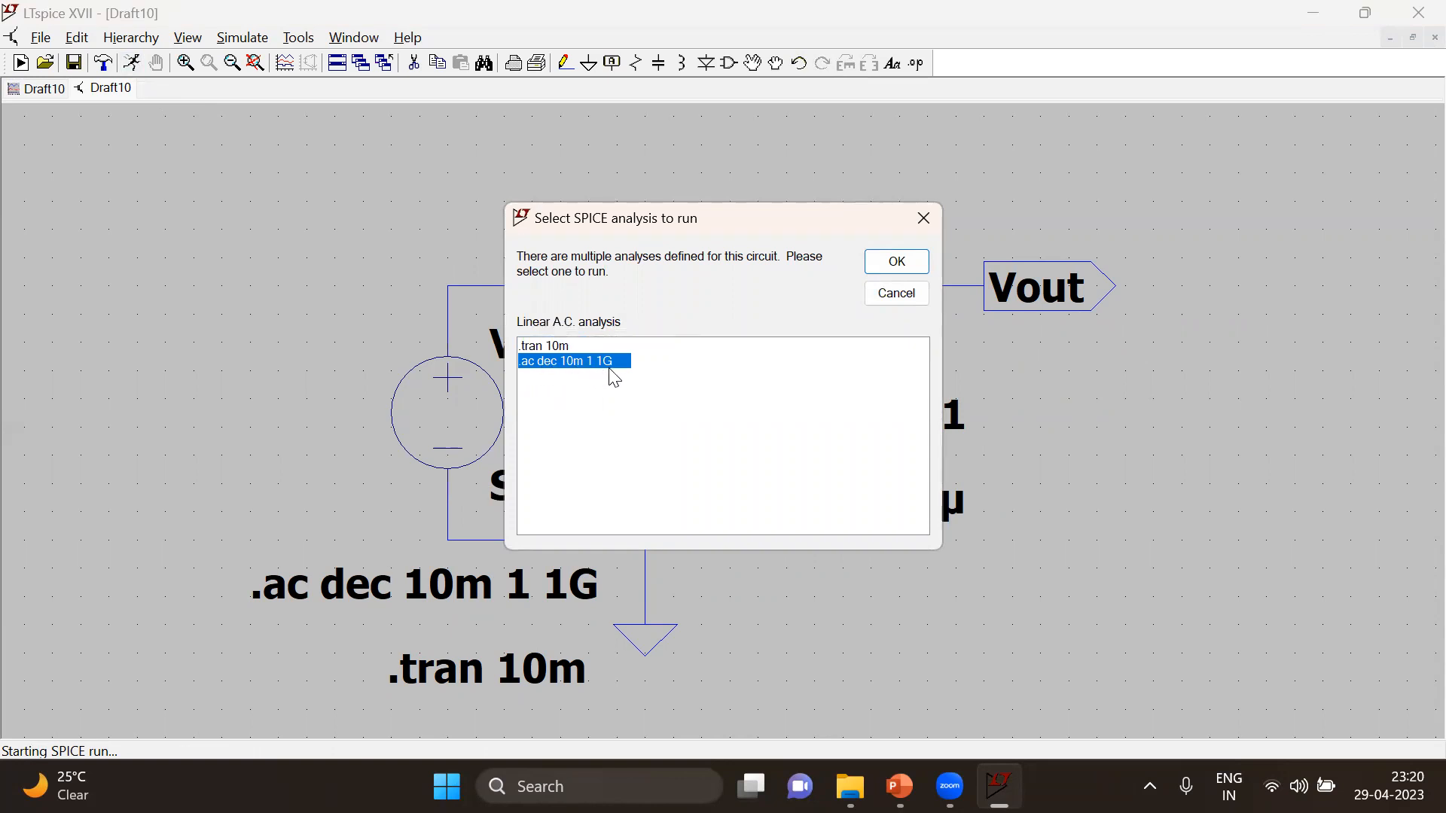
click(896, 261)
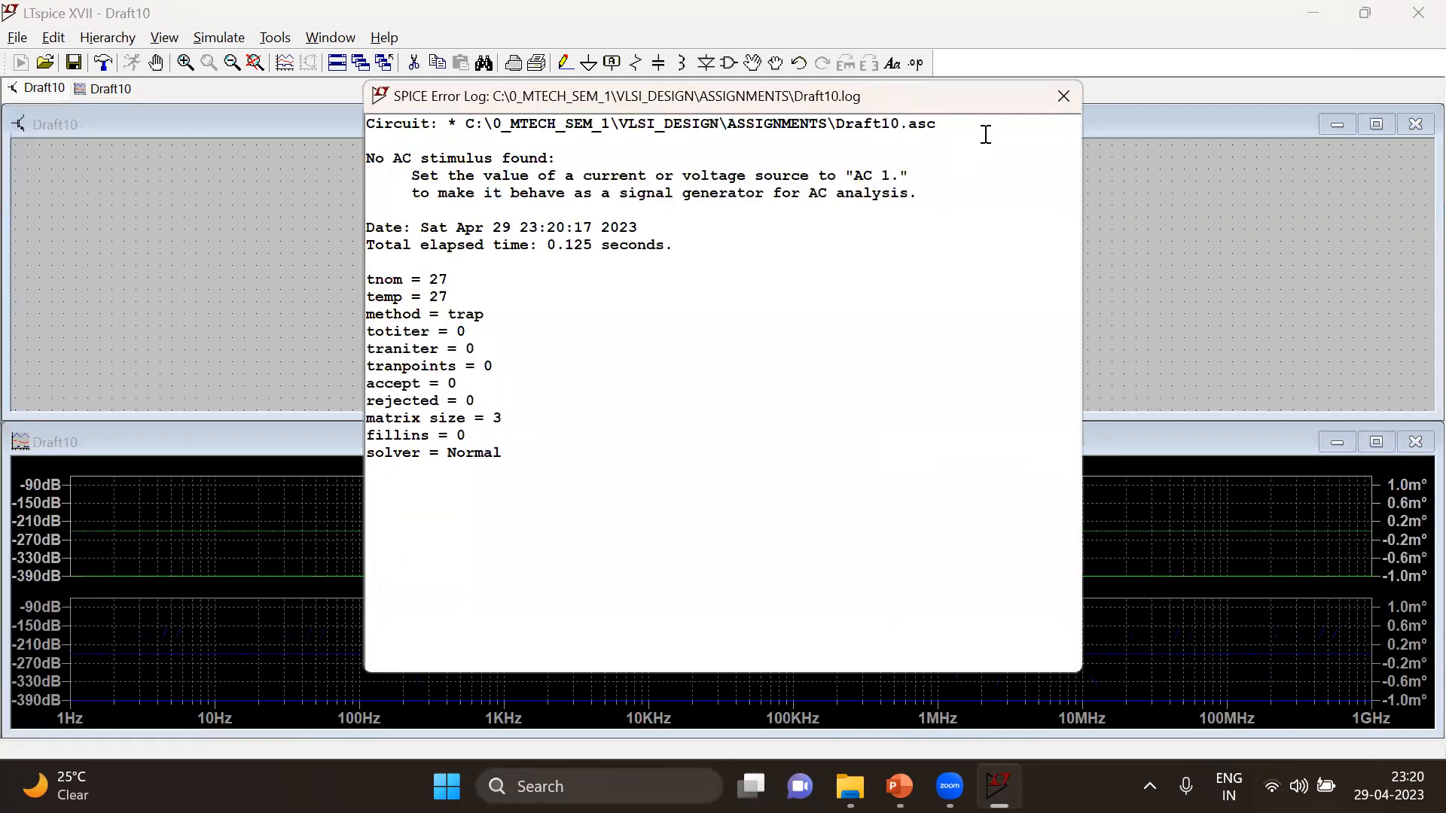
click(1062, 97)
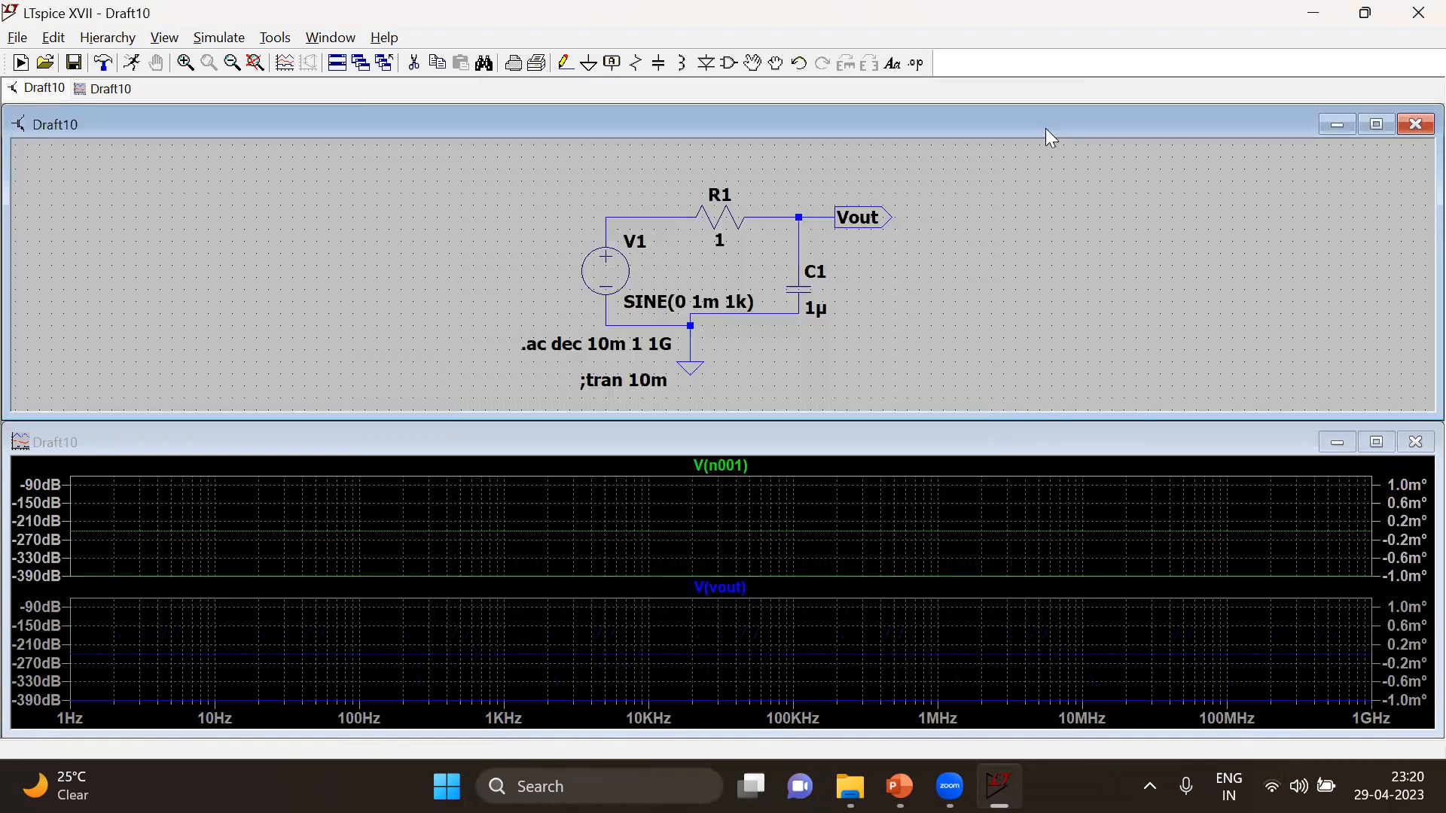
Set the AC analysis to 1 point per decade, rerun the simulation, and close the error log
right_click(617, 341)
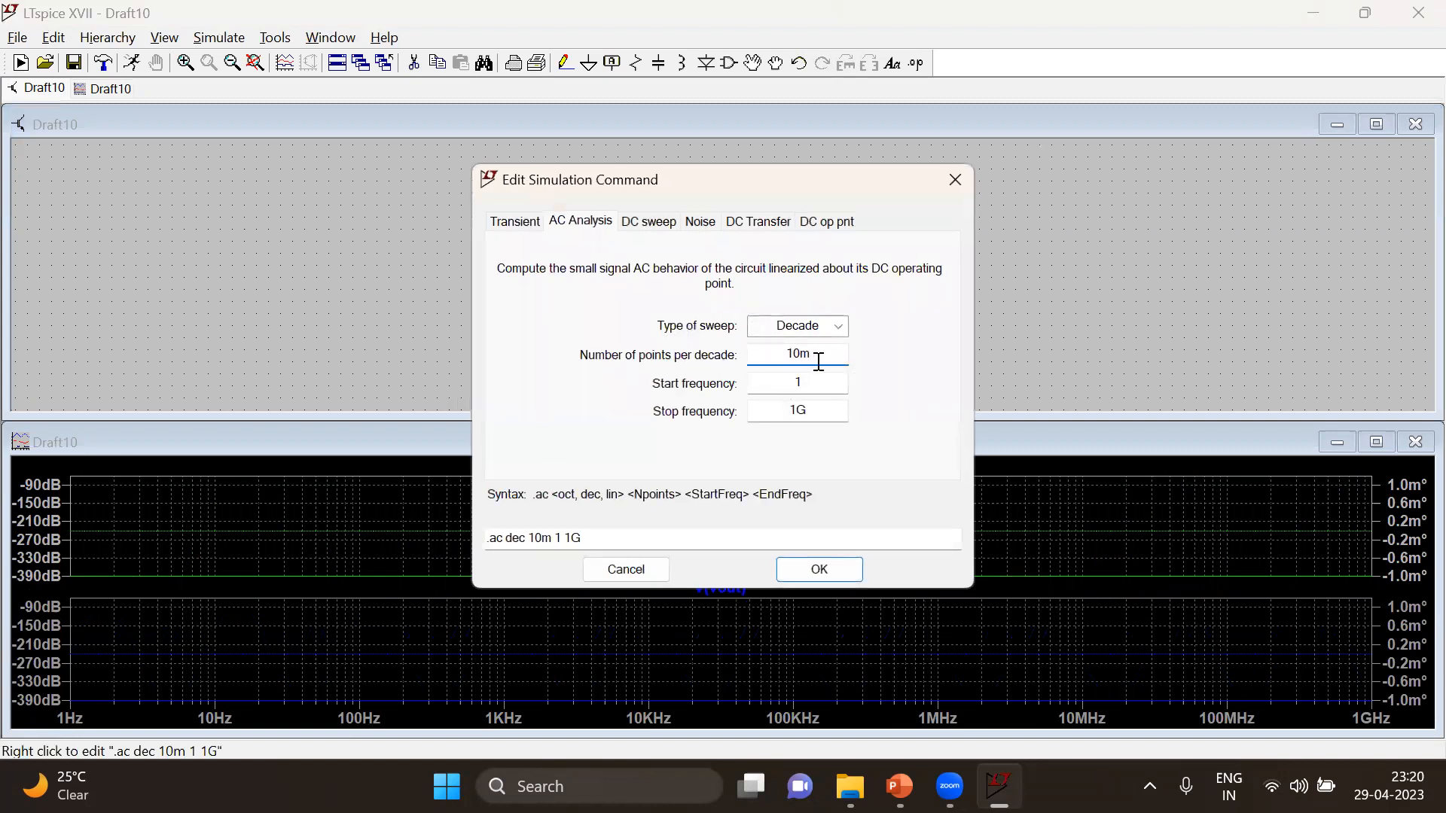
drag(823, 357, 775, 362)
key(BackSpace)
click(813, 569)
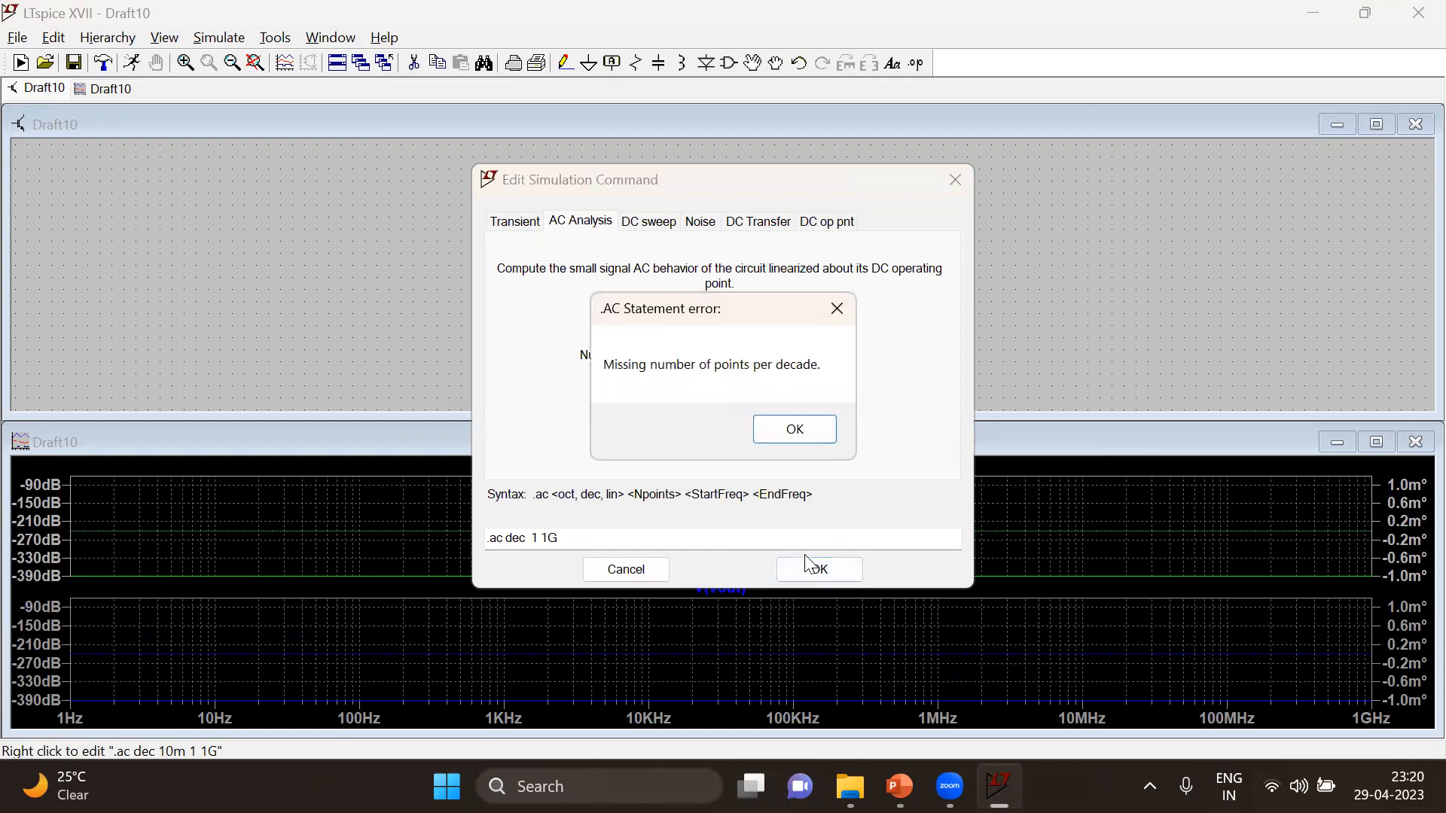
click(795, 431)
text(1)
click(820, 571)
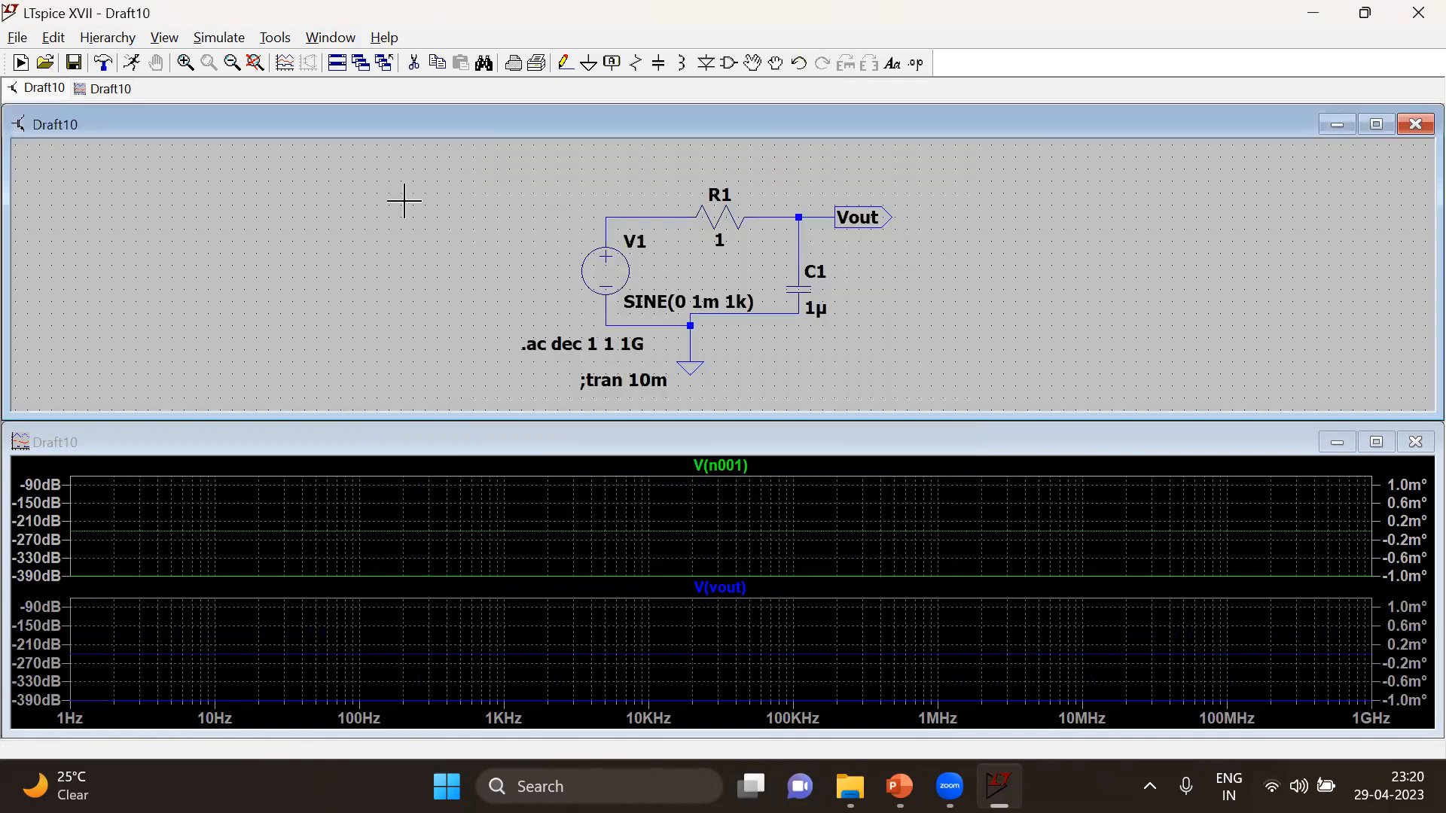
click(133, 64)
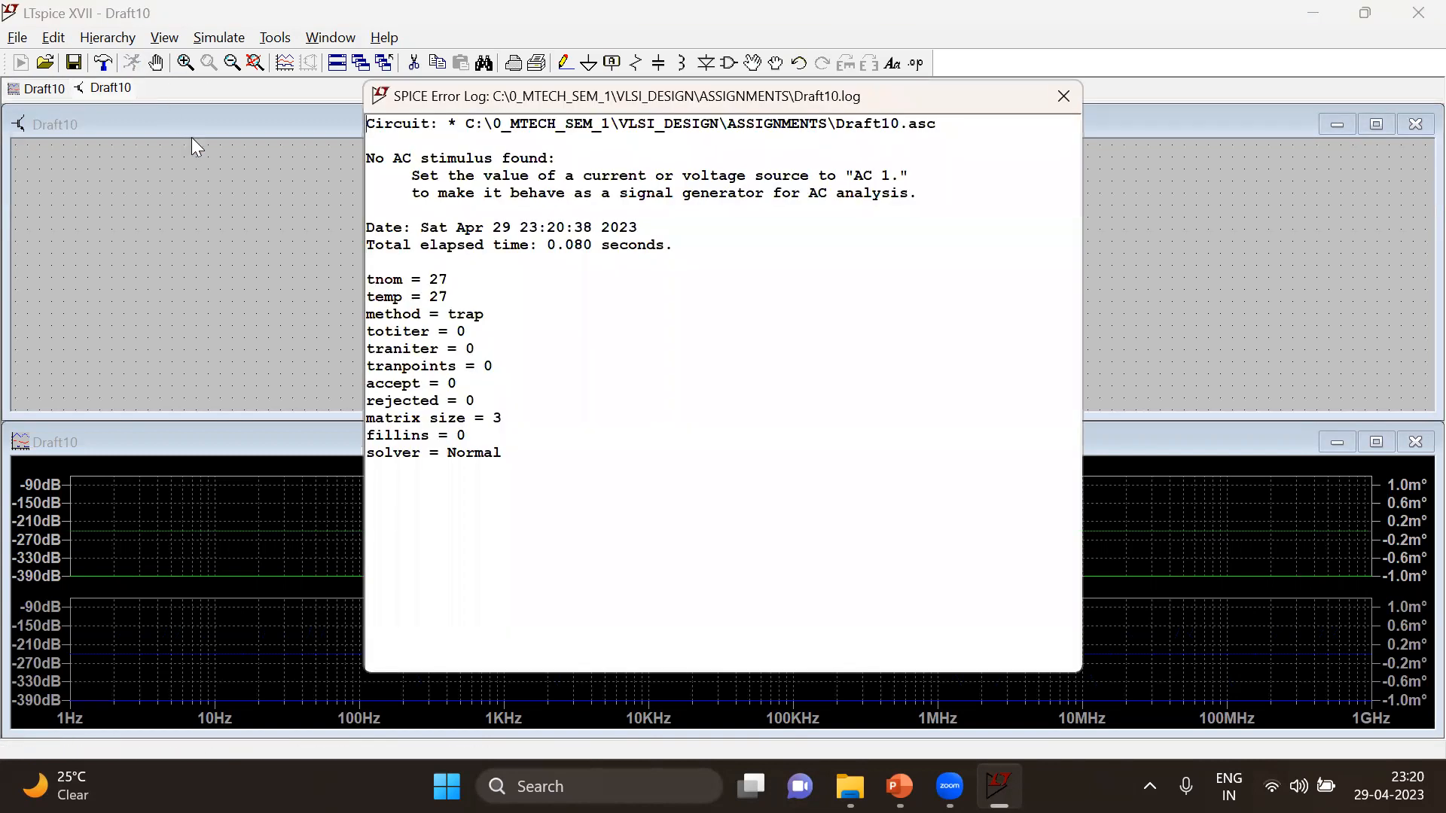
click(1061, 97)
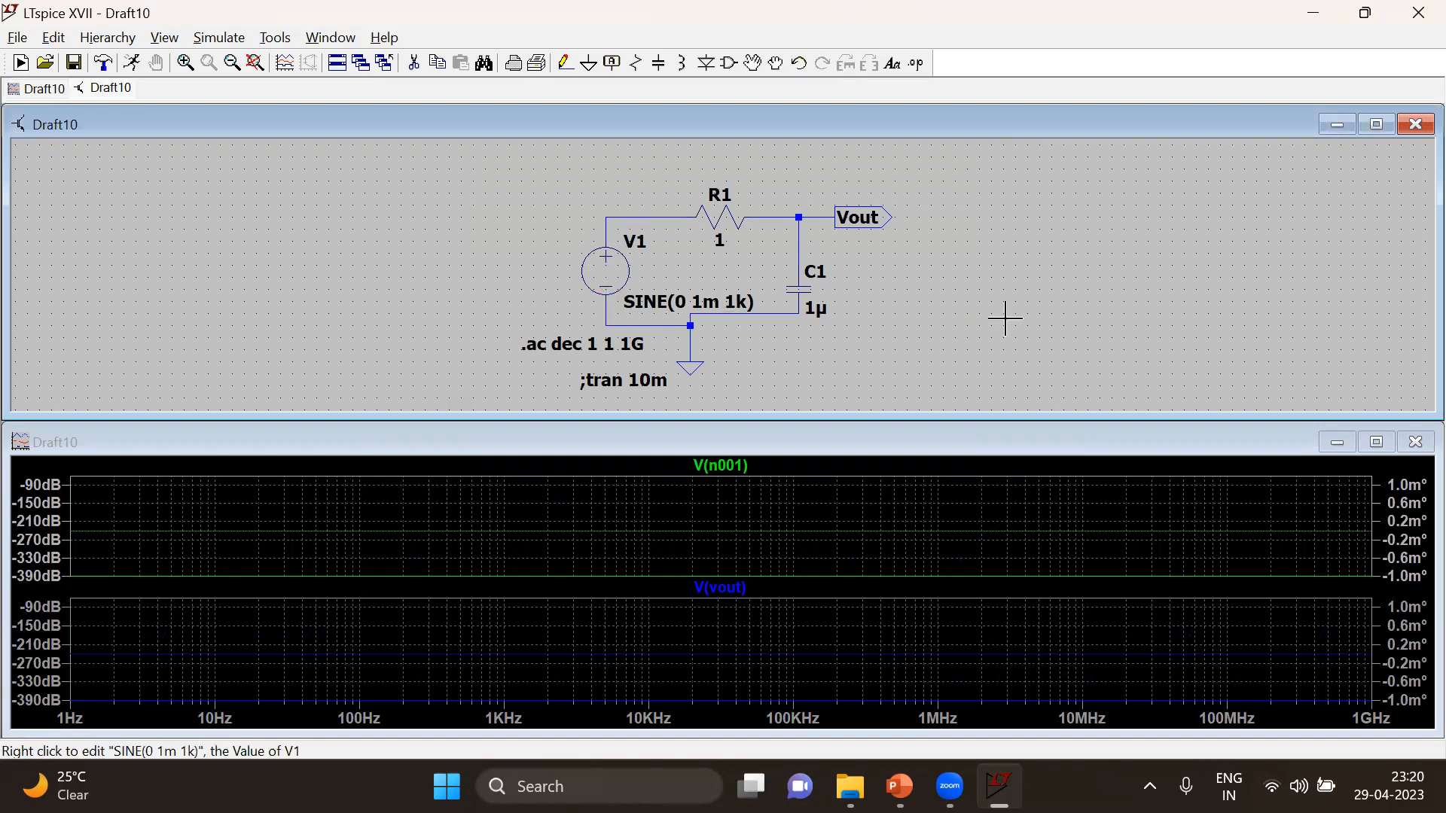
Give source V1 a small-signal AC amplitude of 1 and rerun the AC analysis in a maximized plot
click(1376, 123)
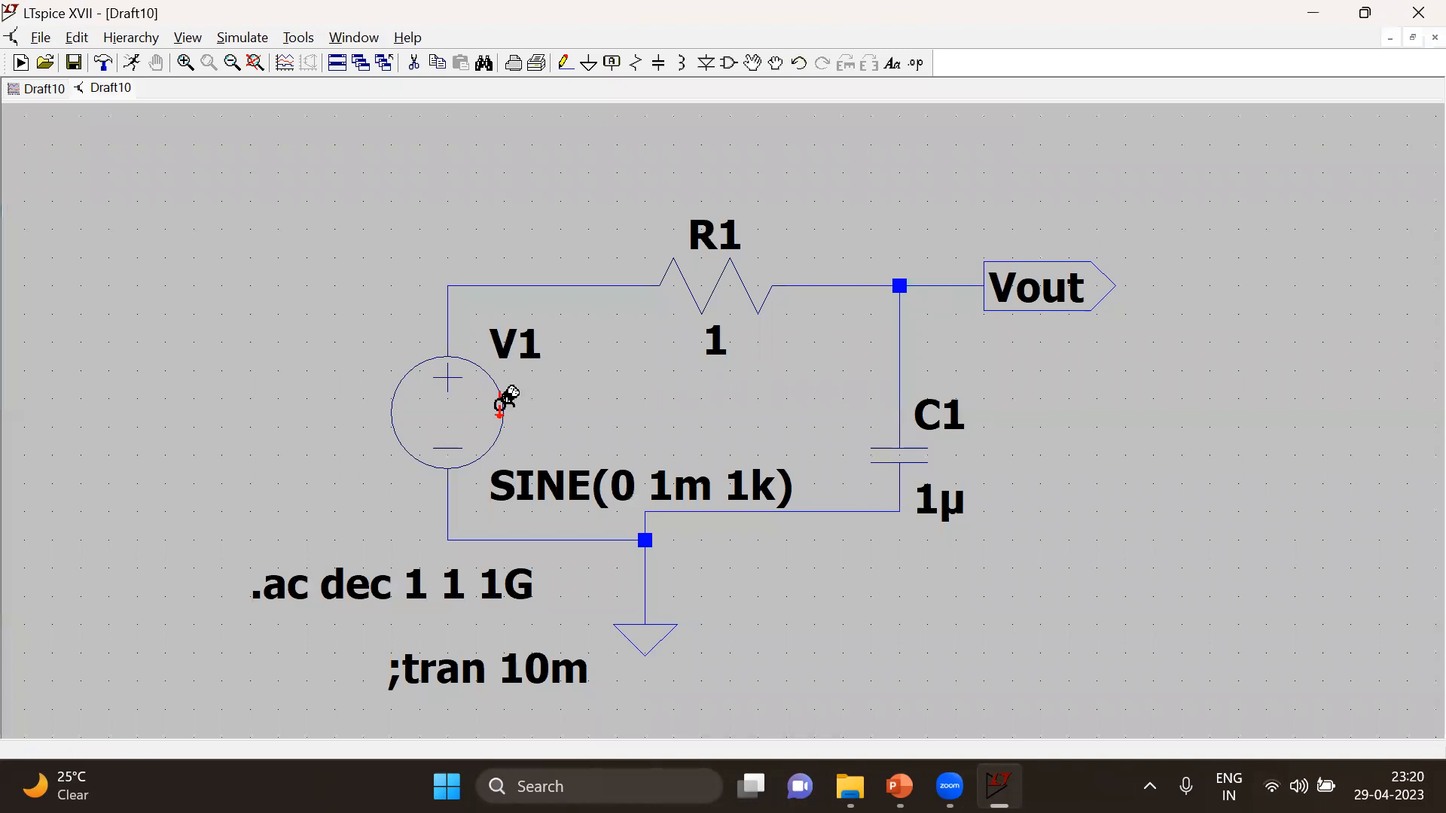
right_click(447, 404)
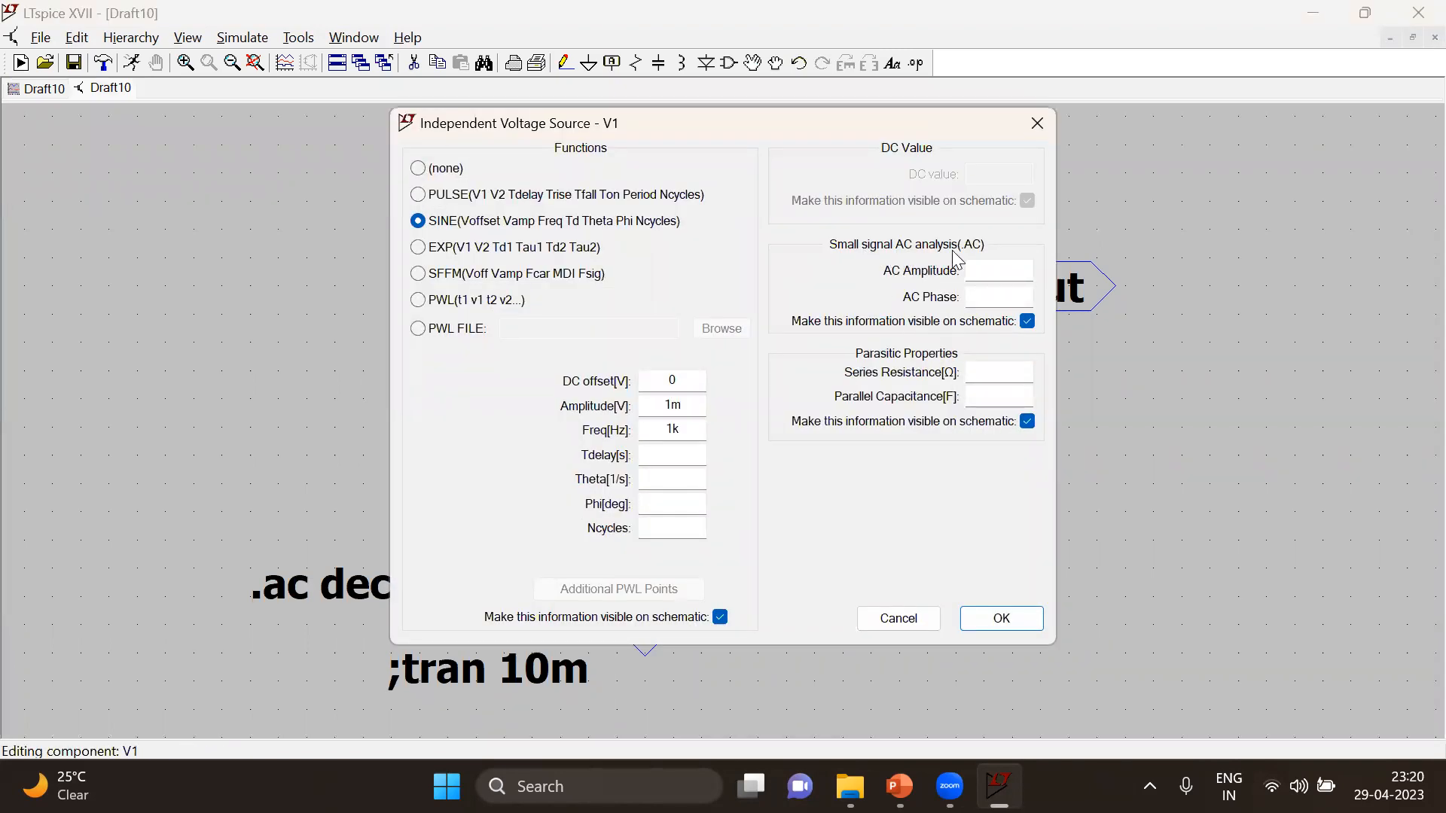
click(995, 273)
click(1001, 617)
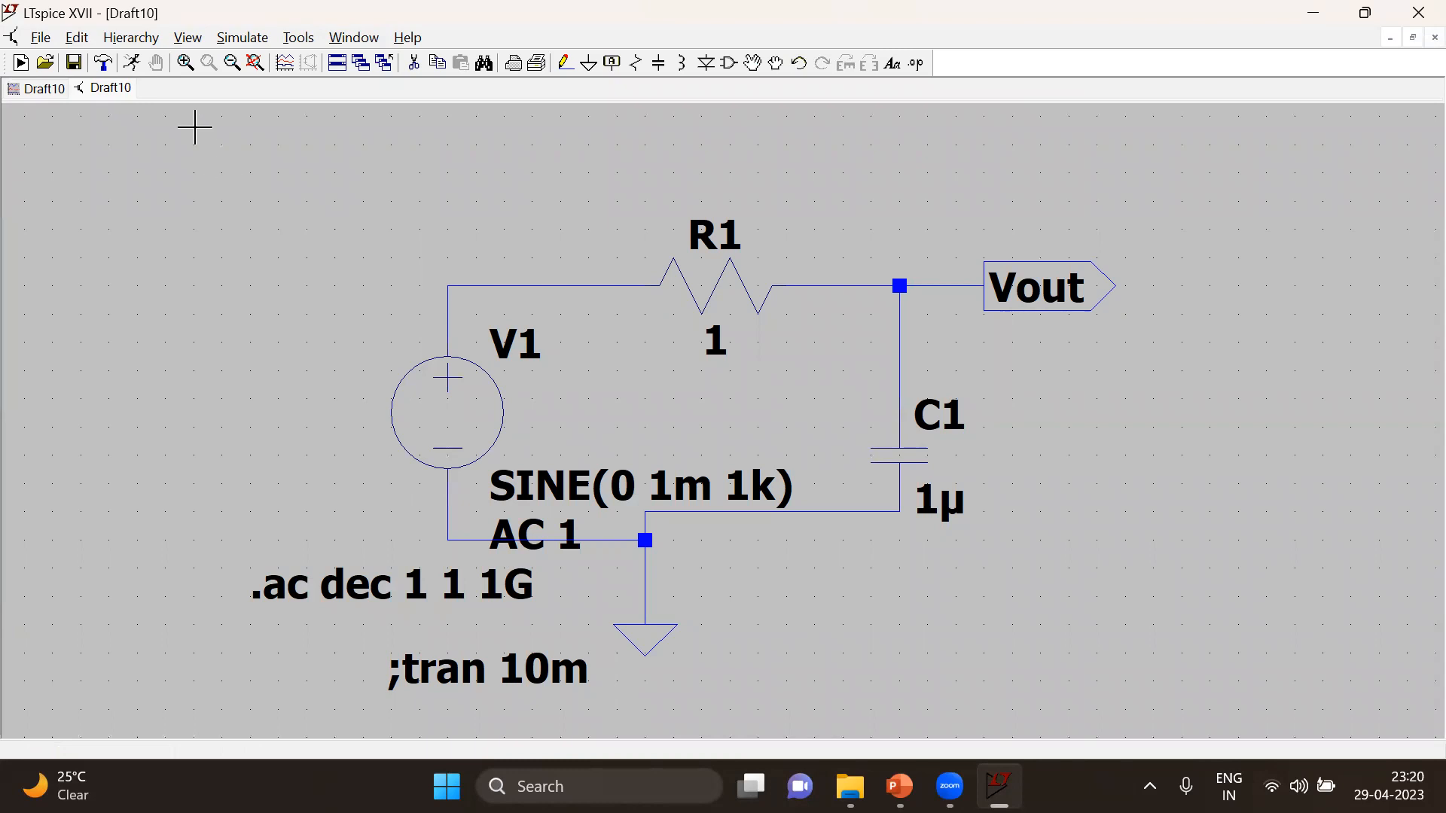
click(132, 62)
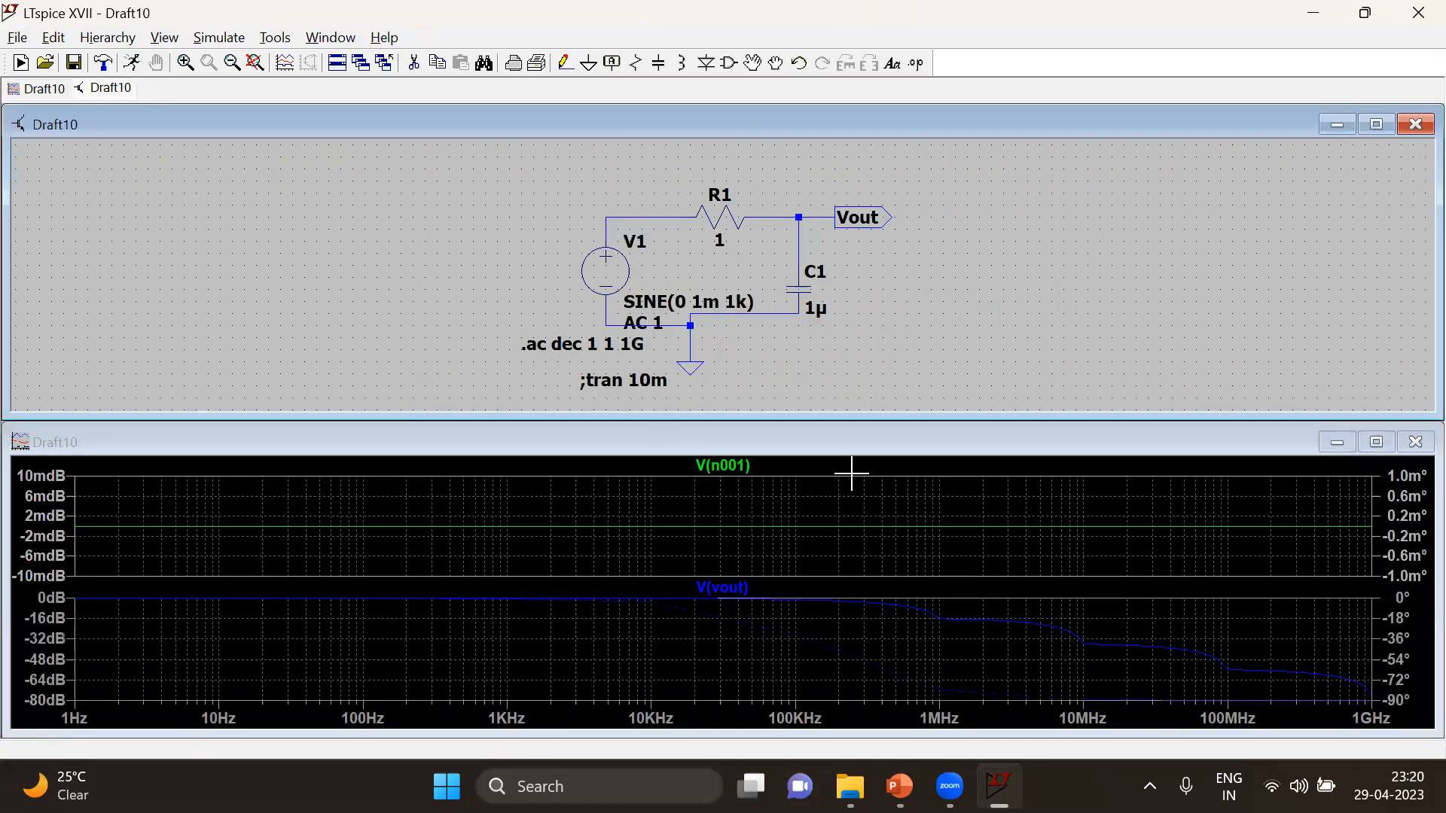
click(1376, 442)
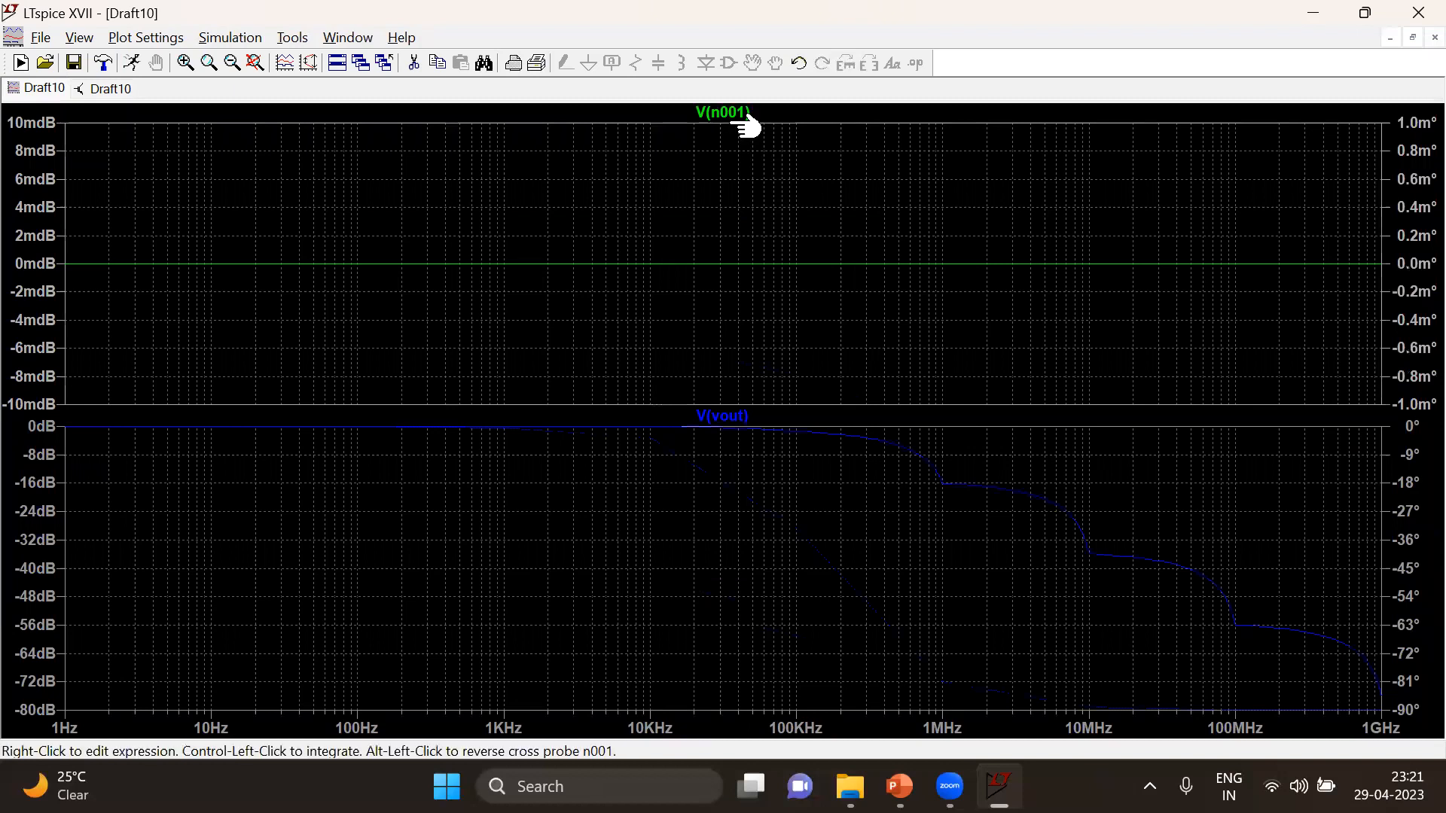
Move the V(n001) trace into the V(vout) pane and delete the emptied plot pane
drag(747, 112, 744, 456)
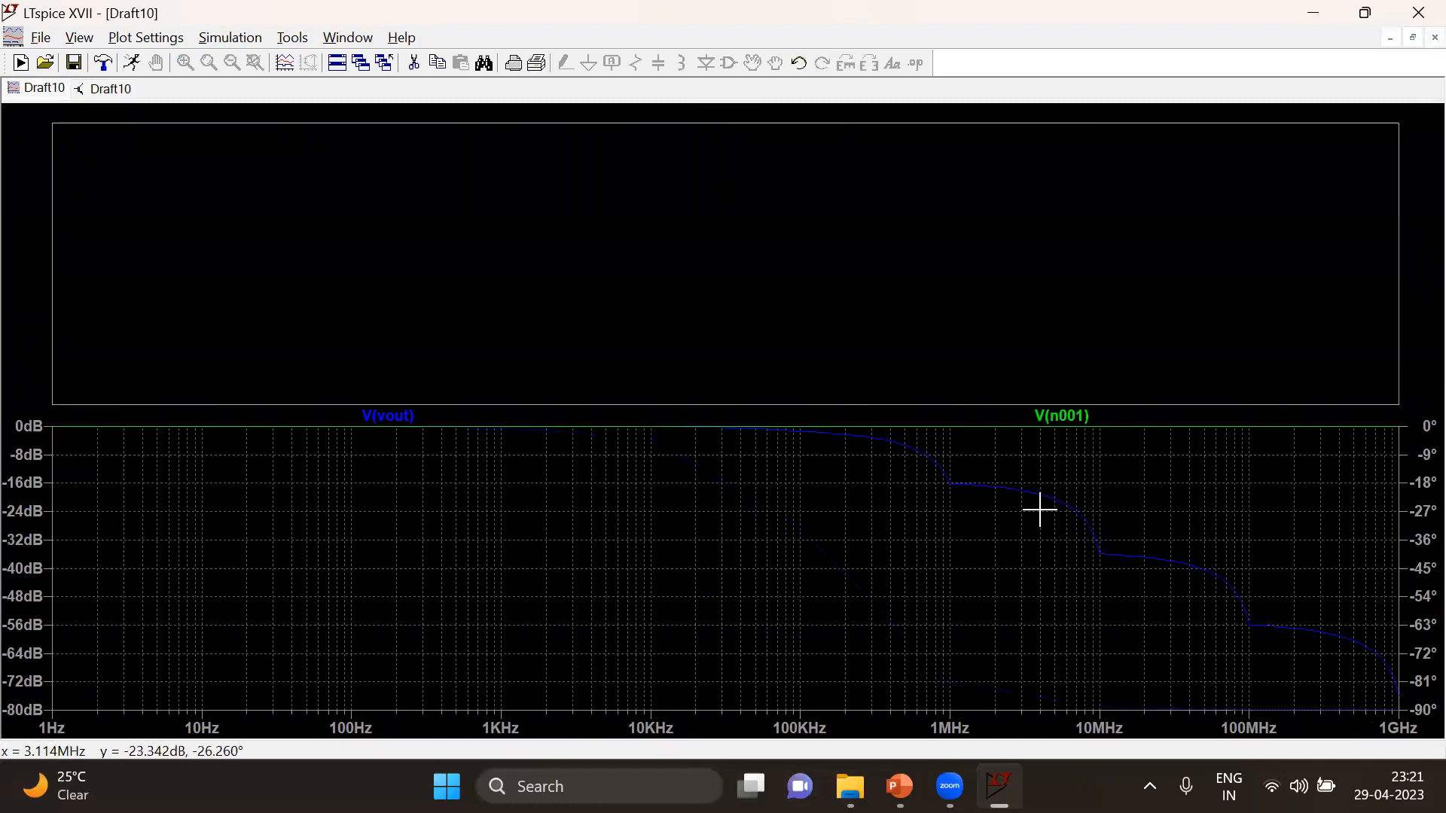
right_click(1141, 239)
click(1229, 362)
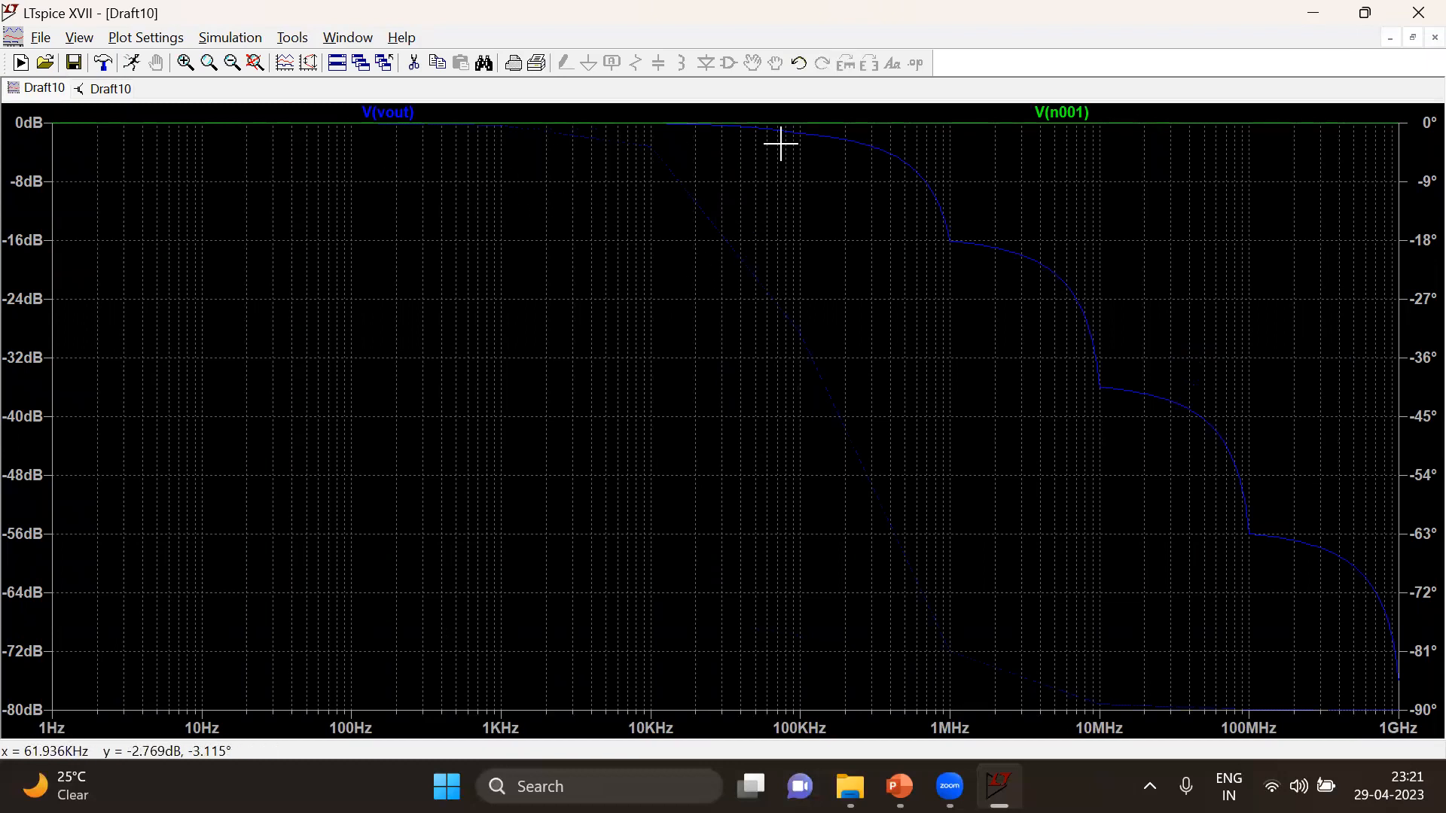
Set the resistance of R1 to 1k and rerun the AC analysis in a maximized plot
click(111, 89)
right_click(706, 310)
text(1k)
key(Return)
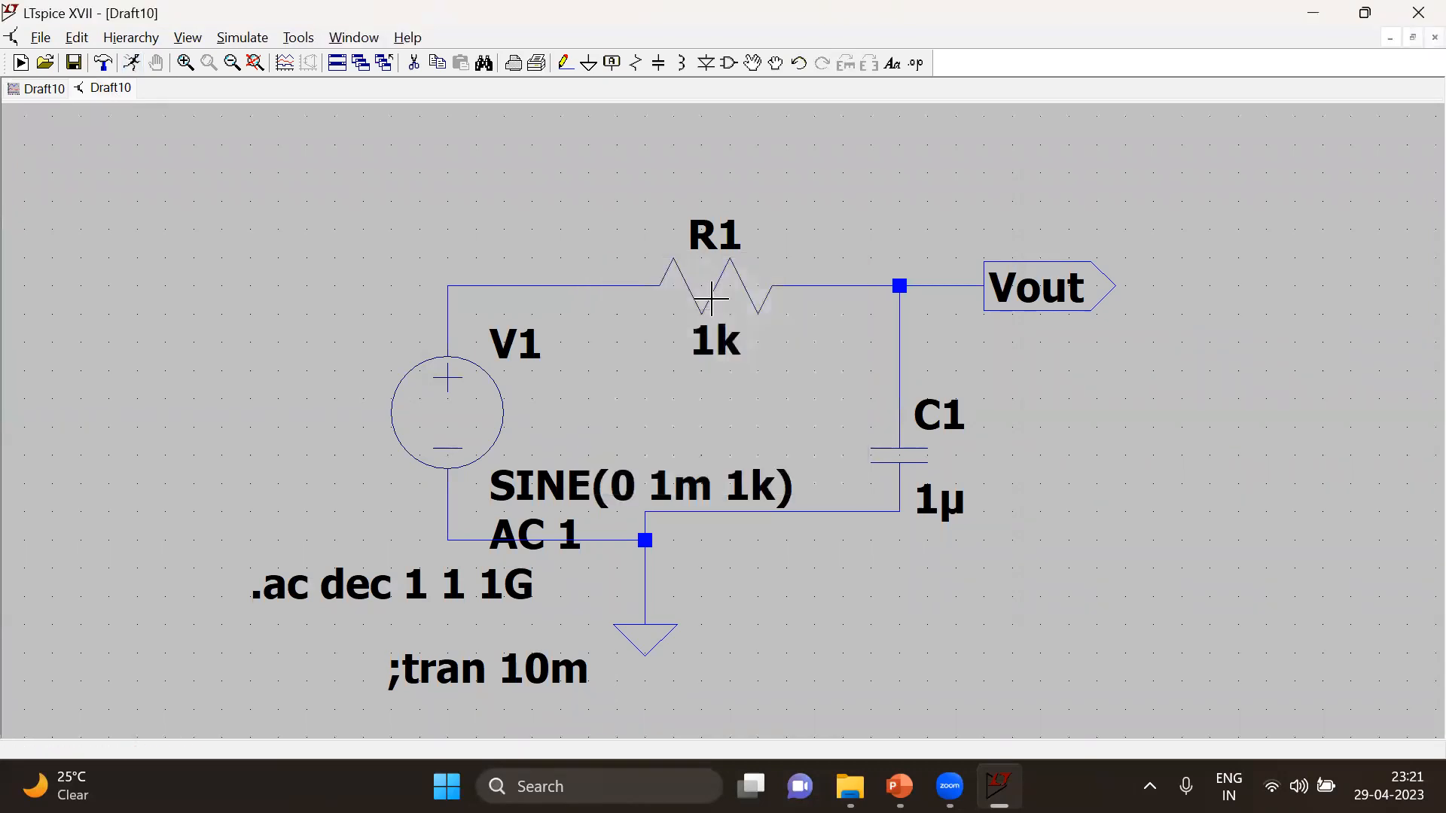
click(131, 63)
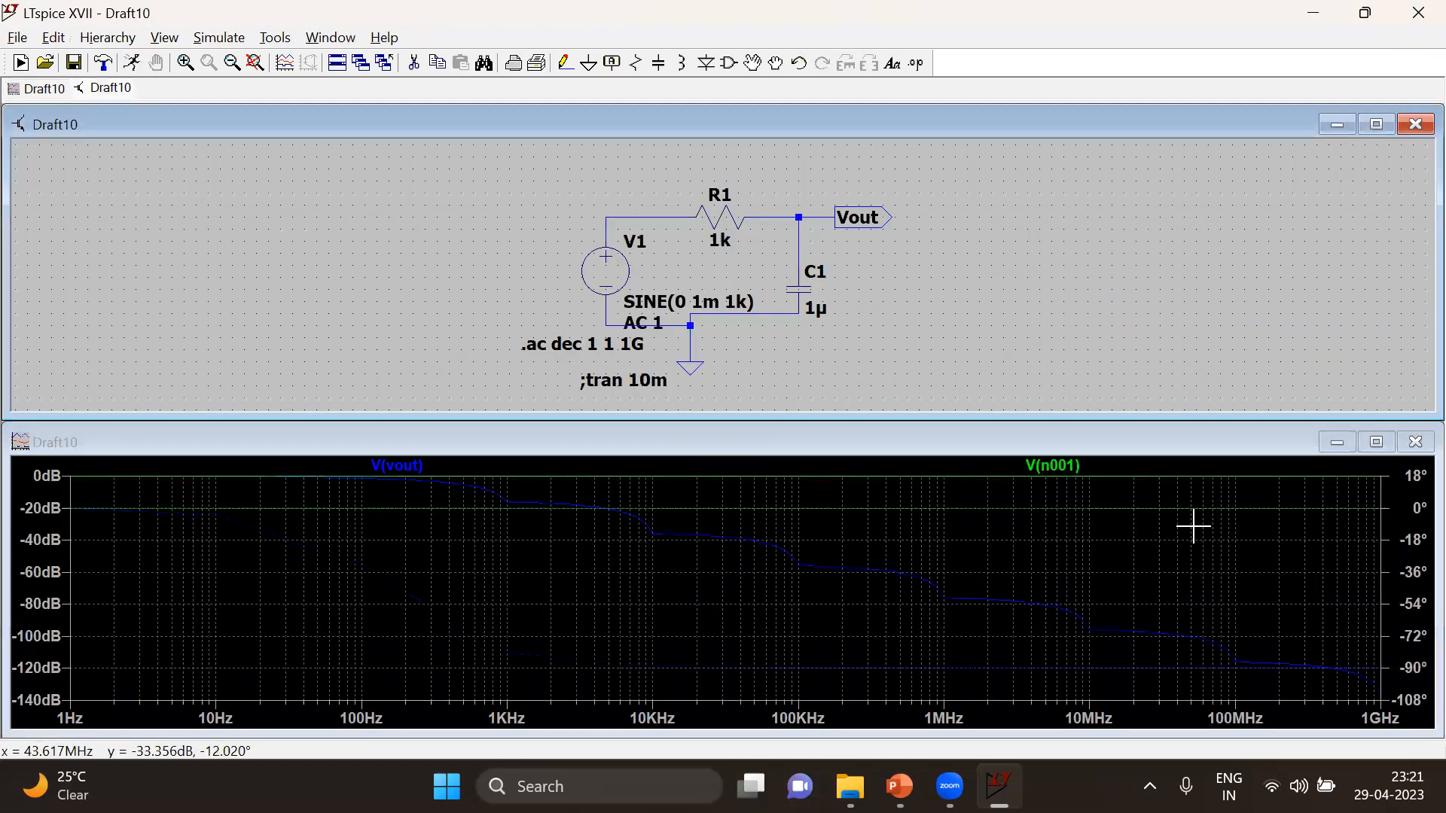
click(1375, 442)
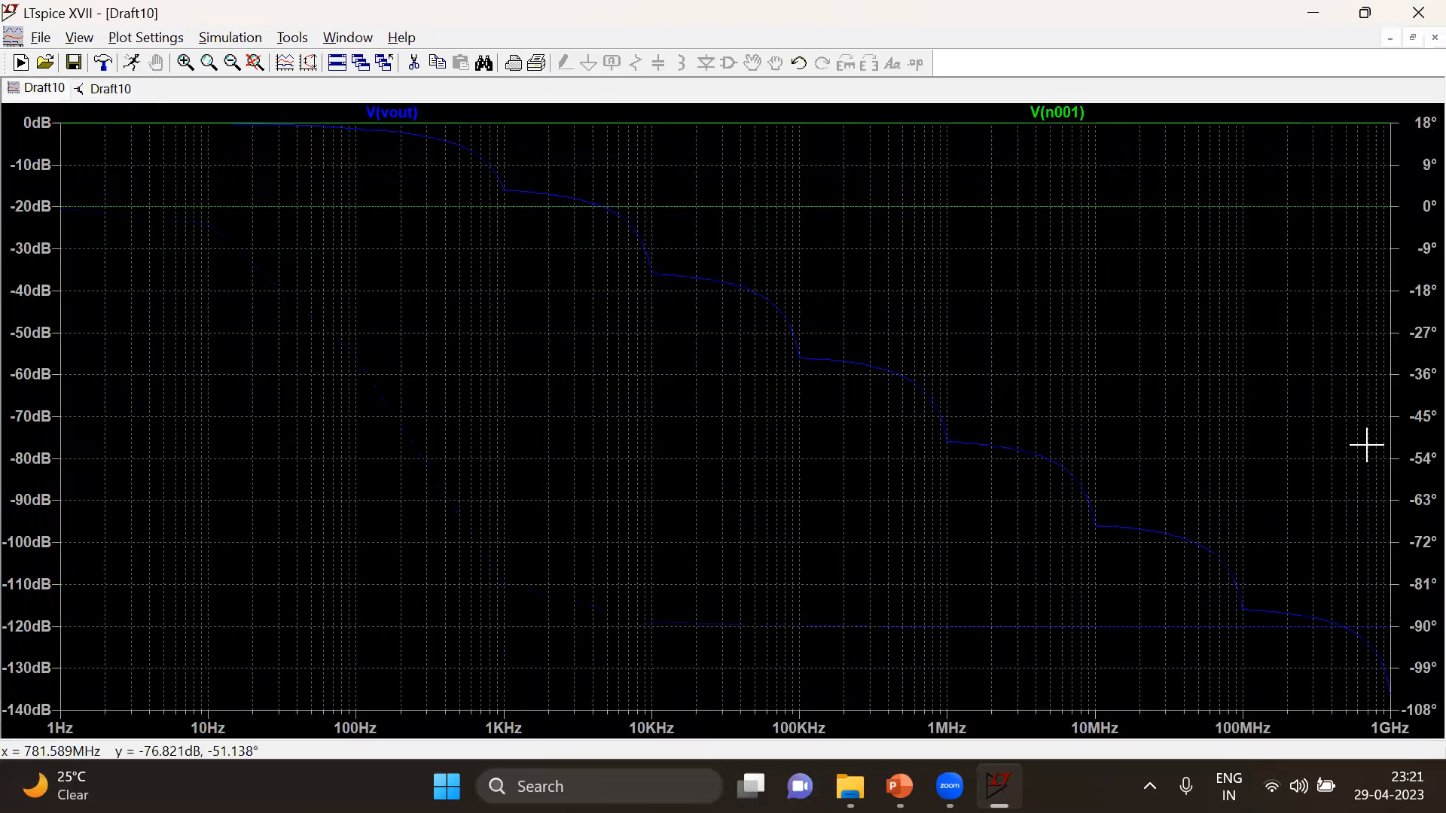
Close the waveform plot and rerun the AC analysis to show only the Vout response in a maximized plot
right_click(607, 240)
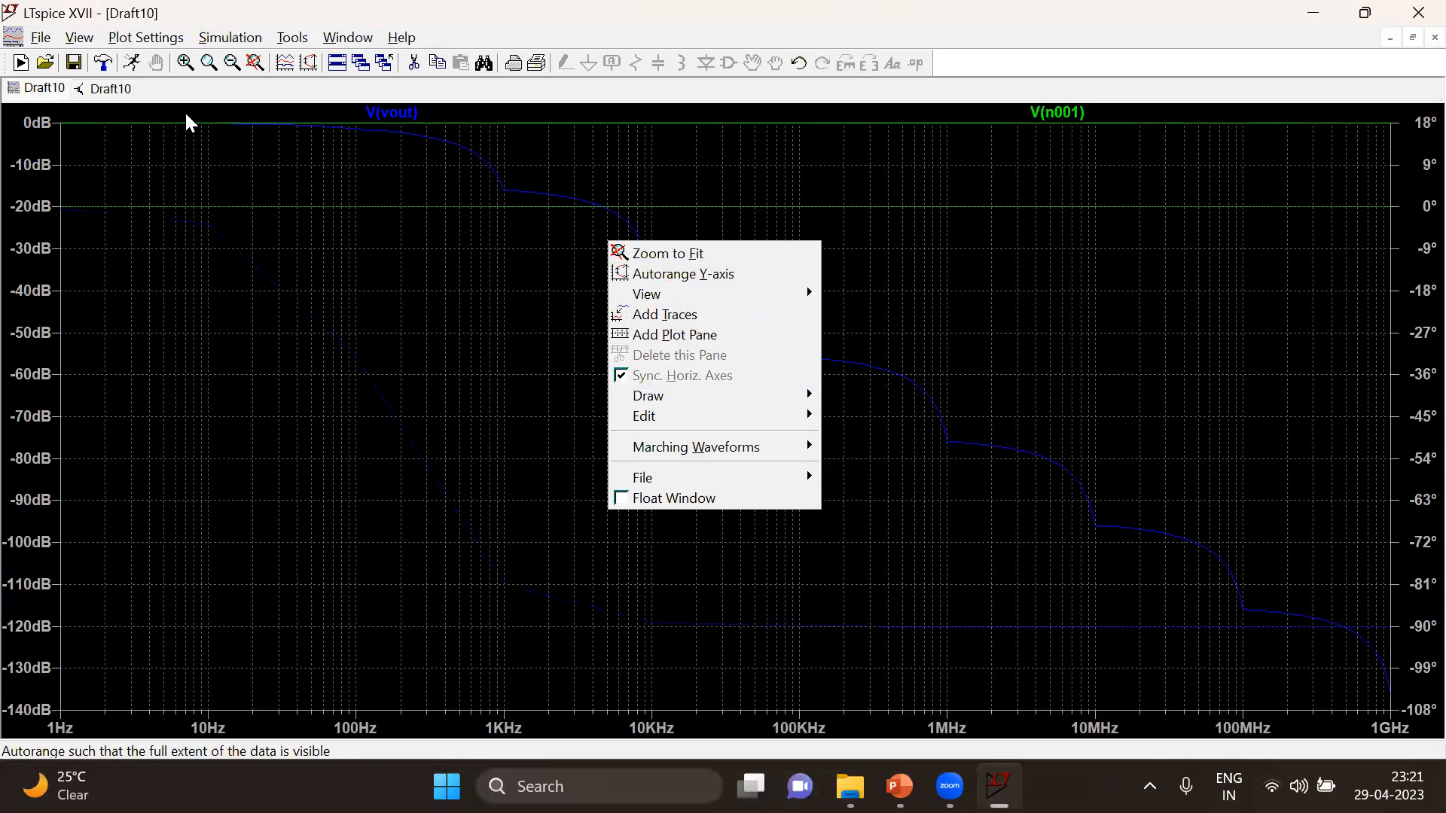
click(46, 79)
right_click(47, 85)
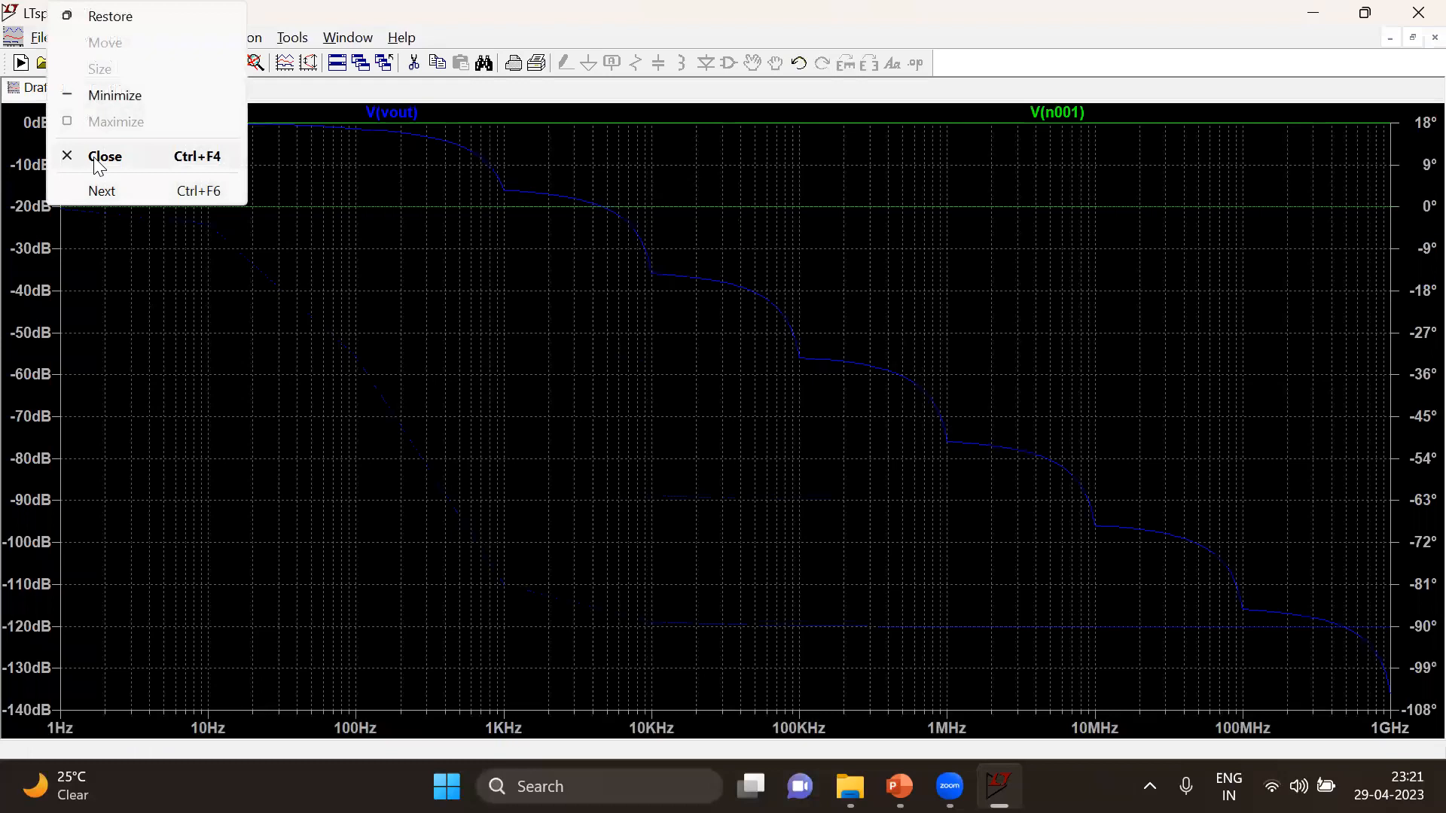
click(96, 160)
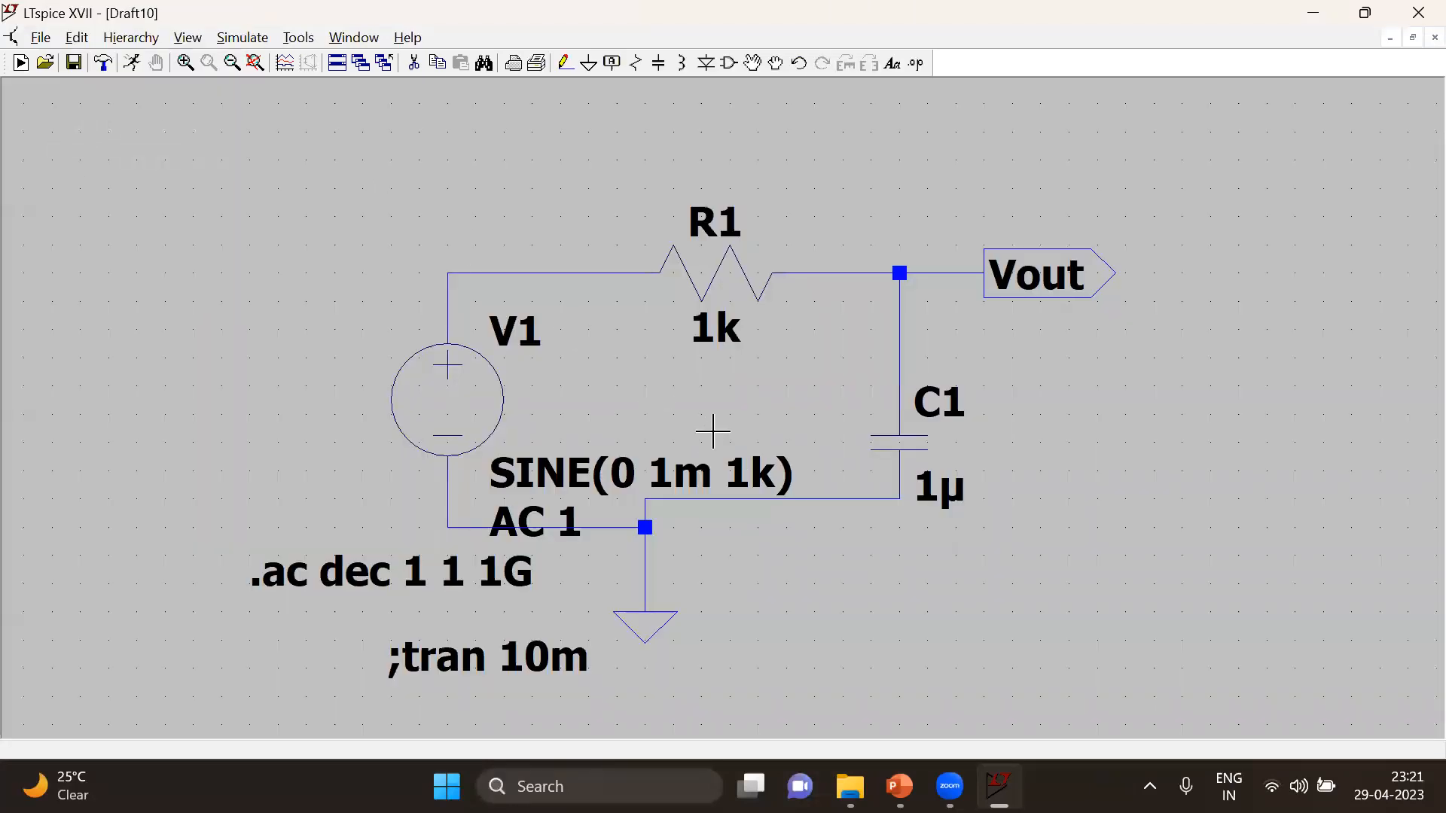
click(134, 65)
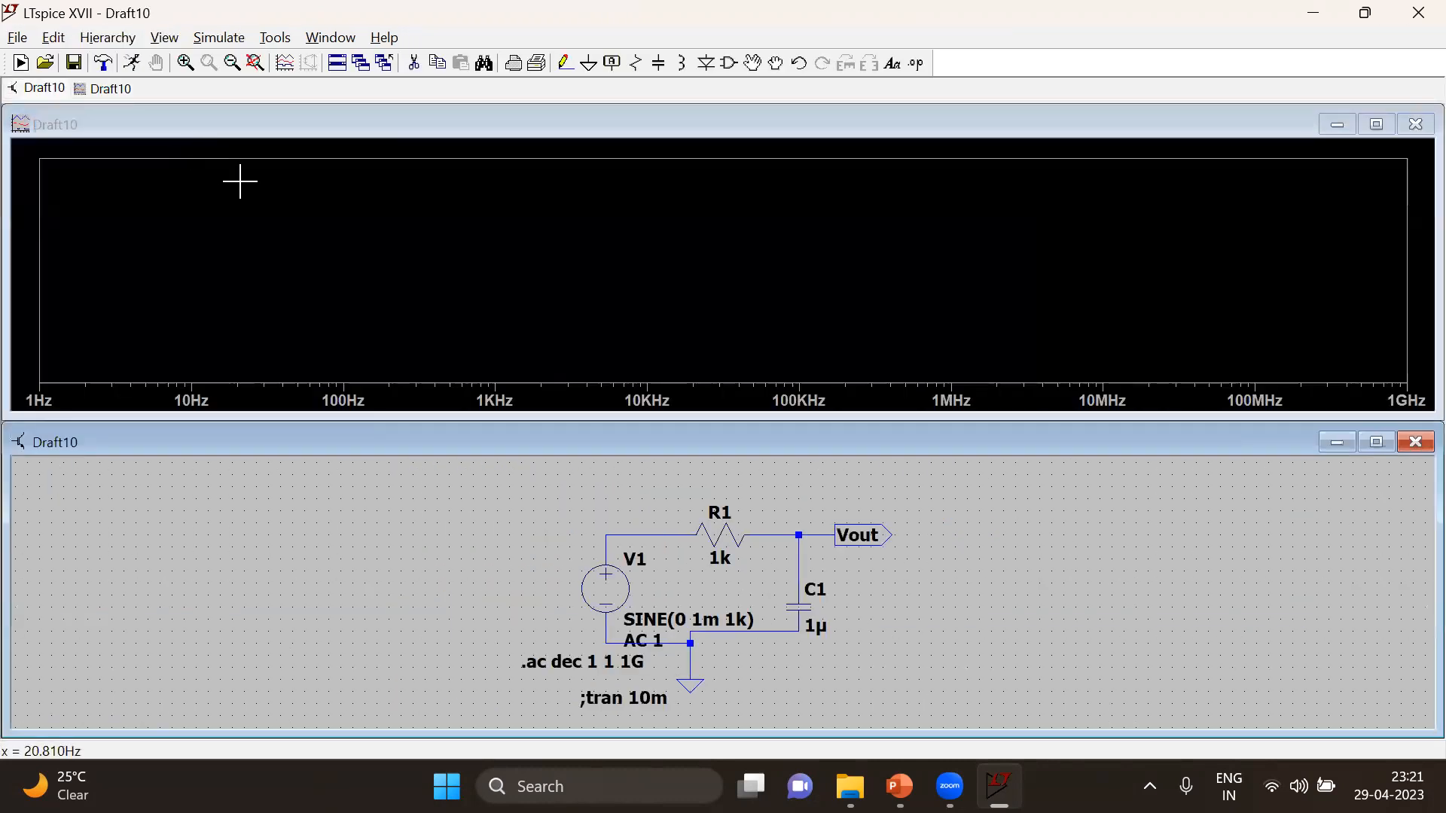
click(859, 533)
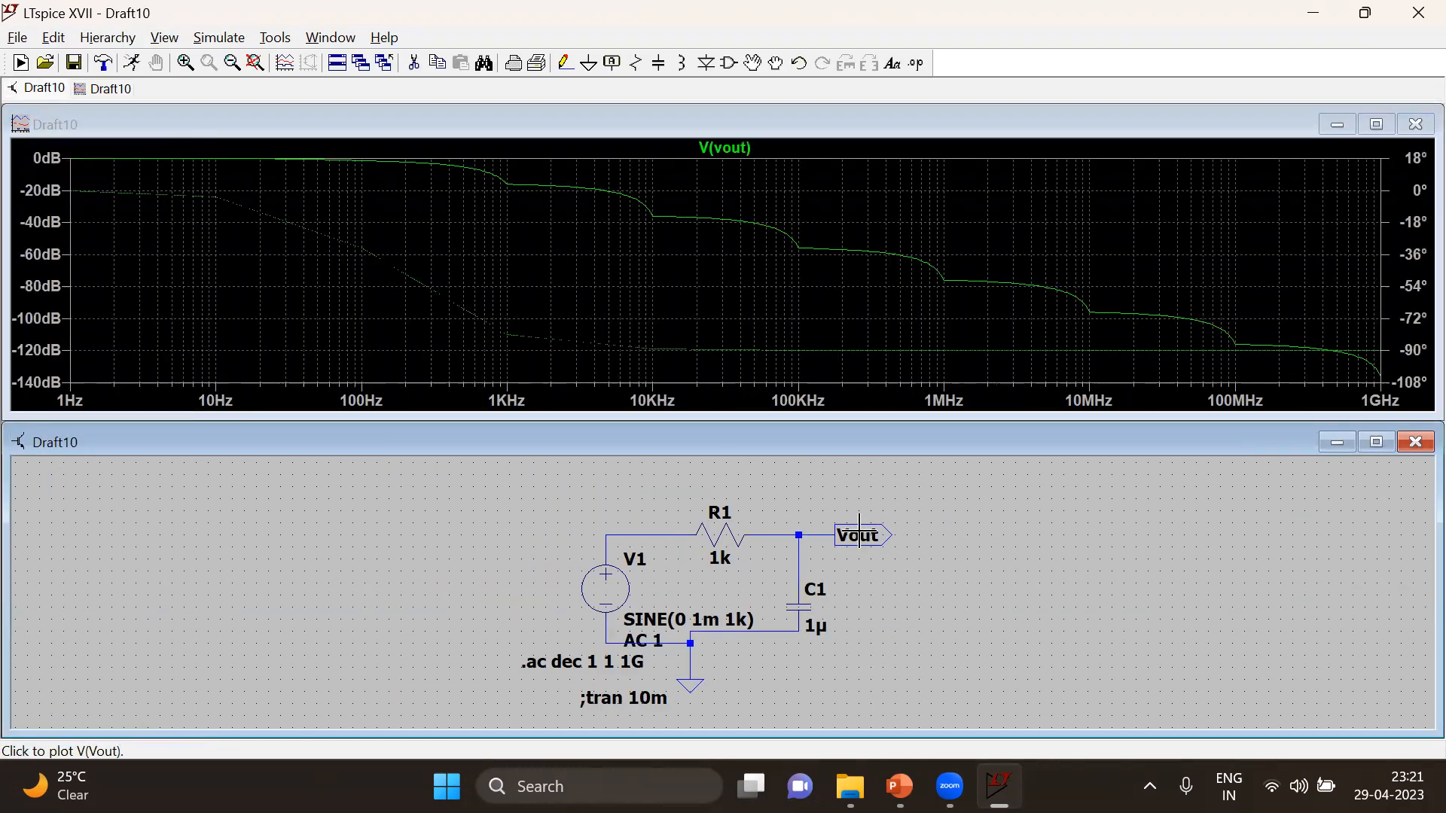
click(1376, 123)
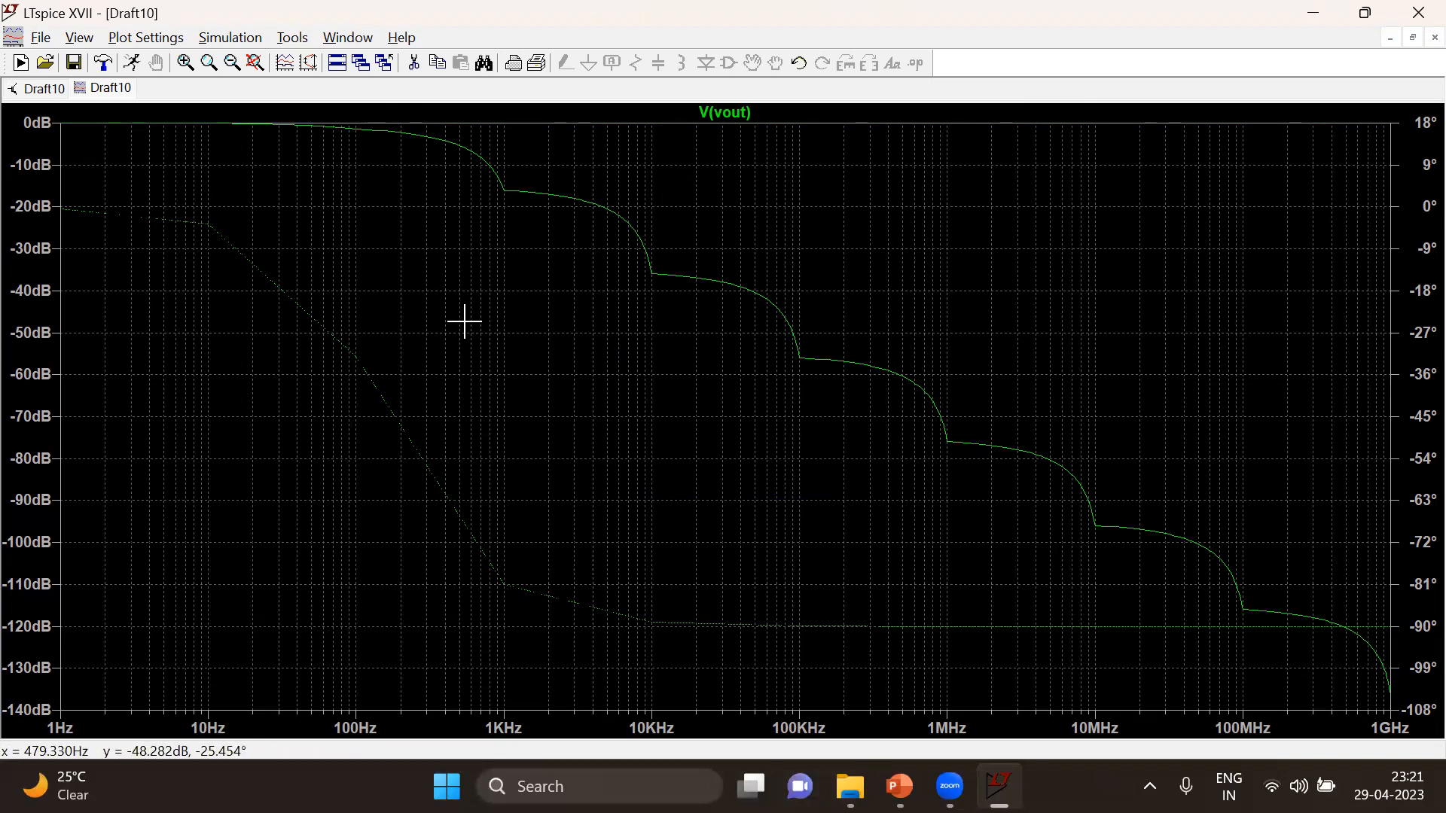
Attach a cursor to the V(vout) trace and move it to the -3 dB point of the magnitude curve
click(734, 113)
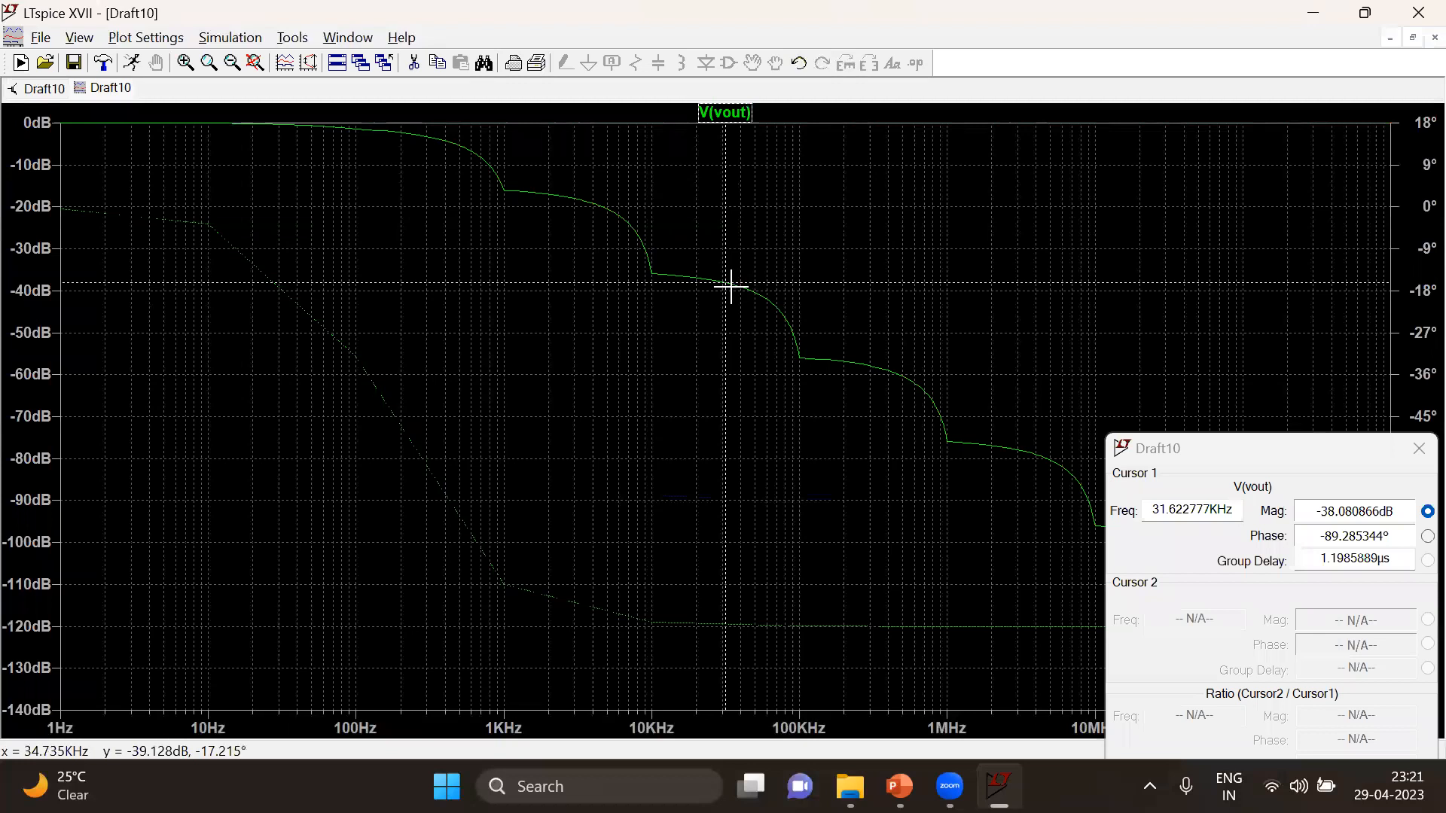
mouse_move(724, 285)
mouse_down()
mouse_move(404, 146)
mouse_move(424, 149)
mouse_up()
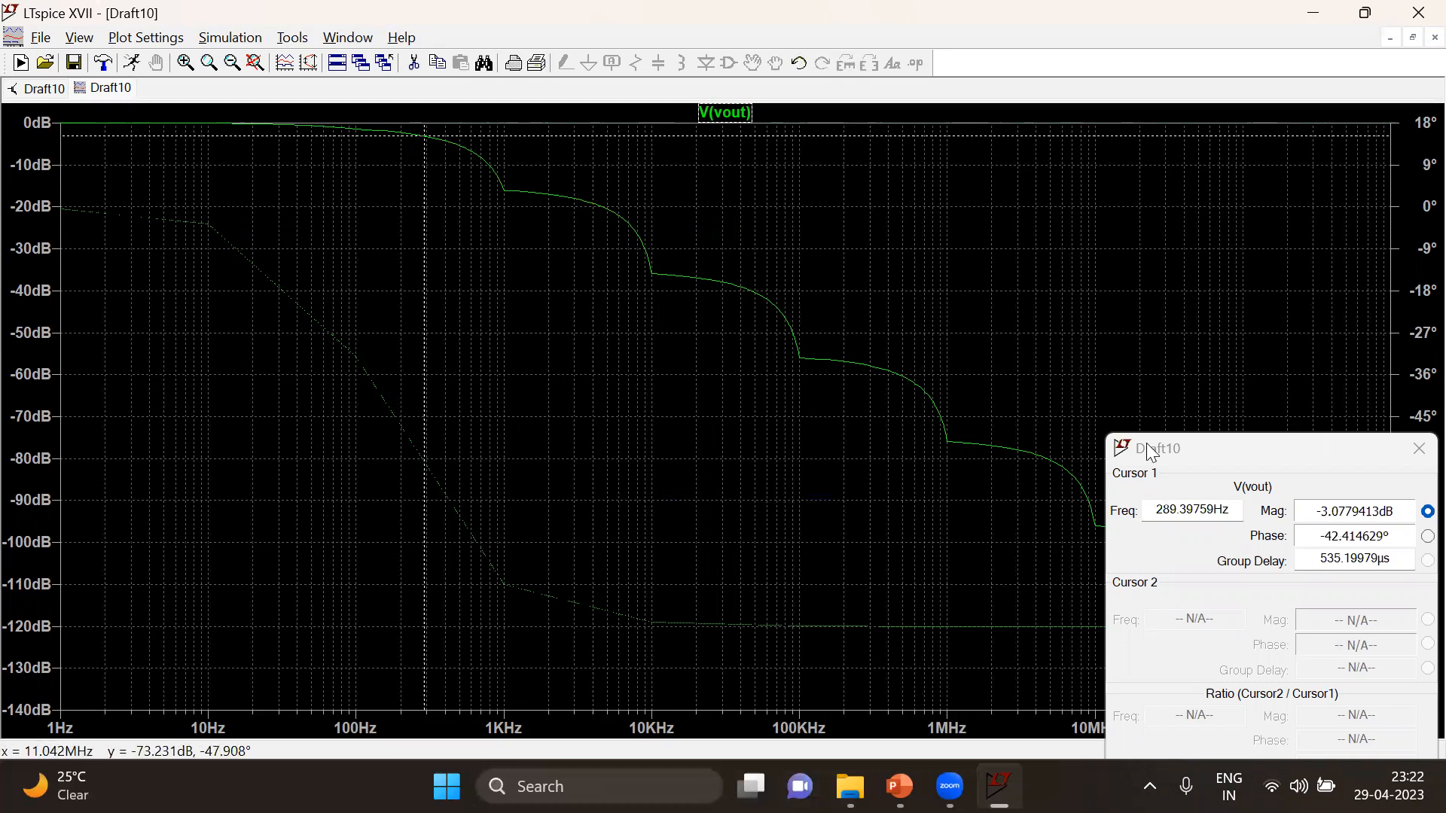
Set the AC analysis to 1m points per decade, rerun it, and maximize the plot with the cursor readout moved aside
click(36, 88)
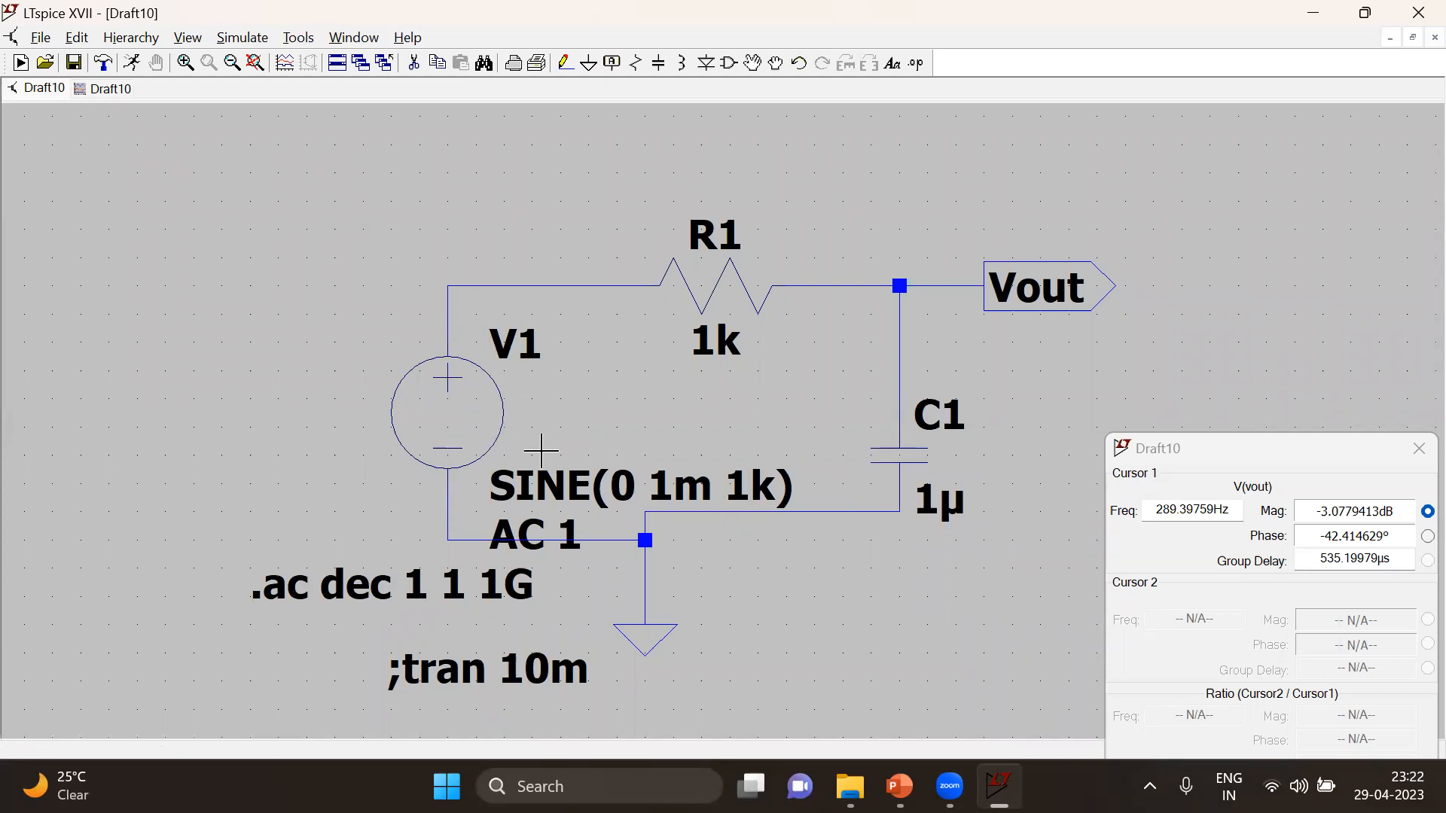
right_click(399, 592)
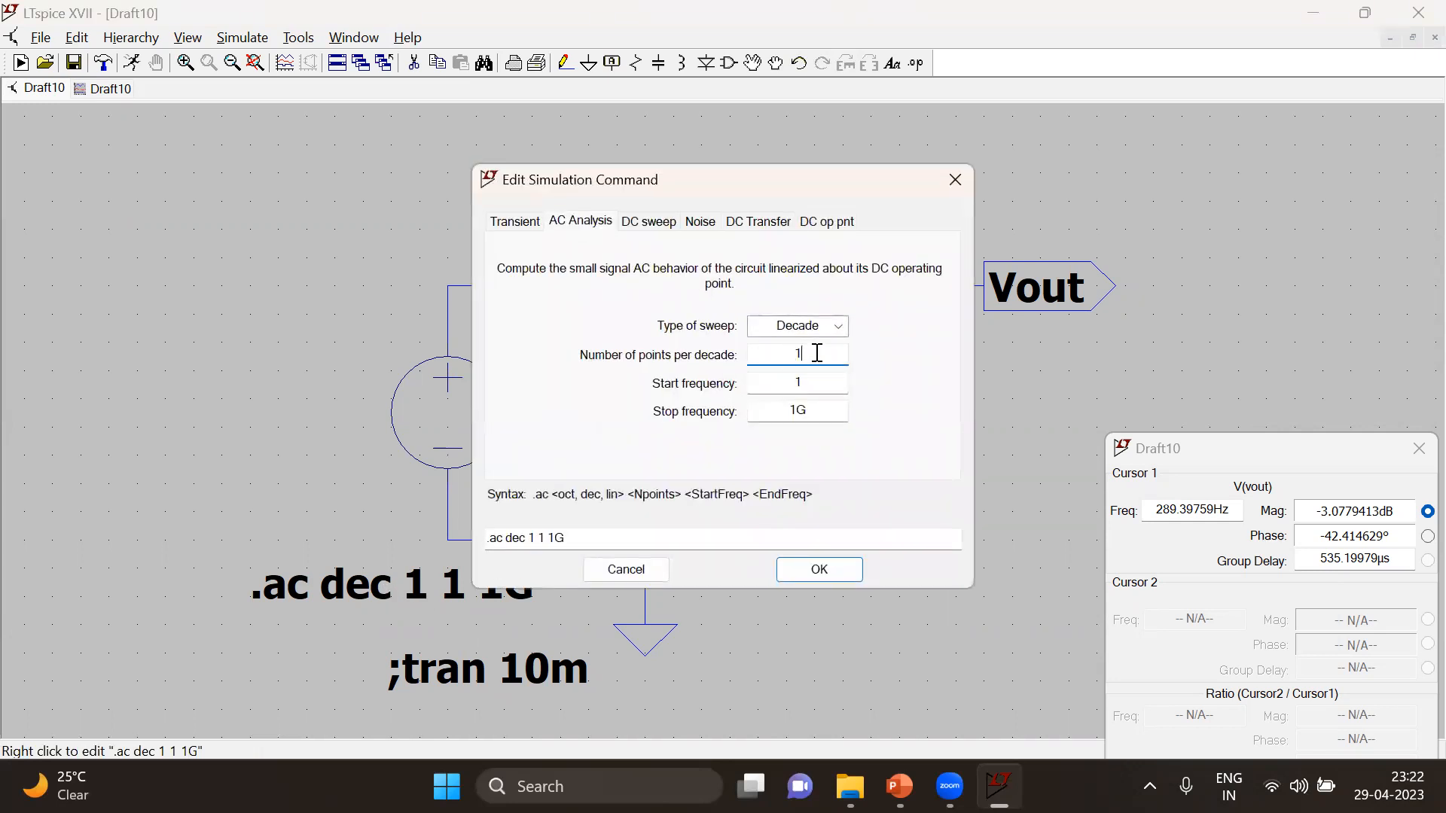
text(m)
key(Return)
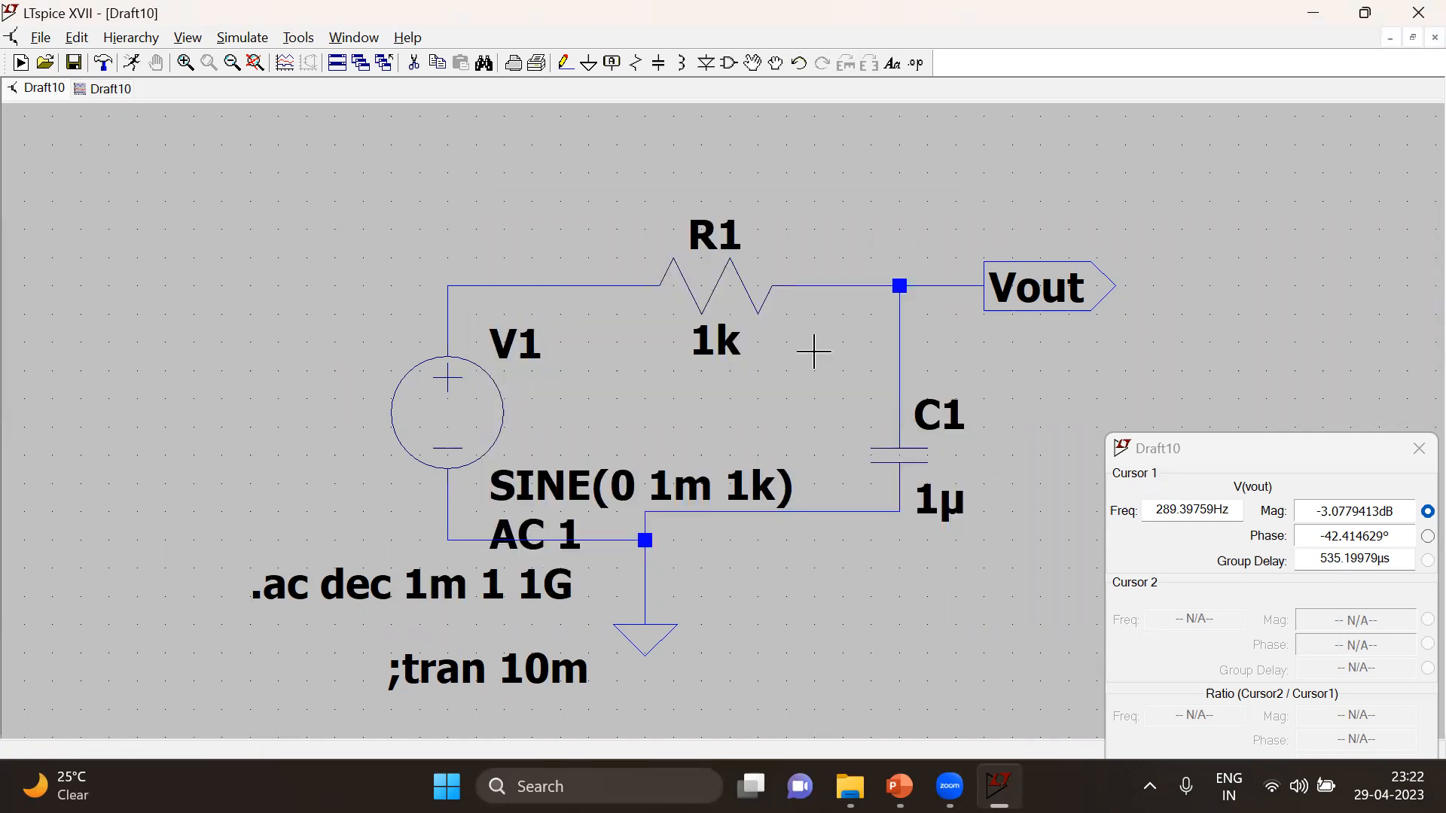
click(132, 63)
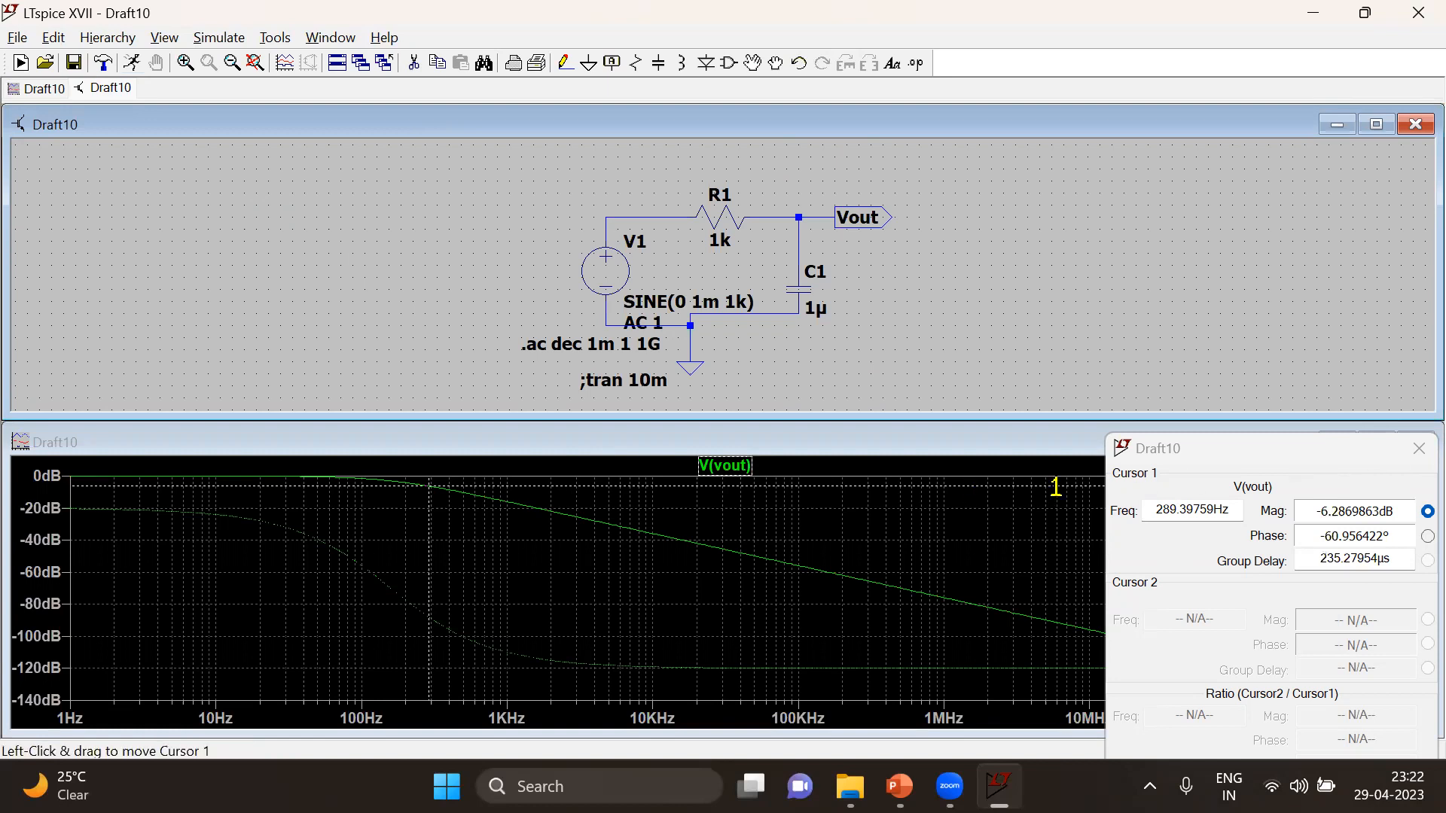
click(1248, 452)
drag(1248, 452, 958, 461)
click(1376, 442)
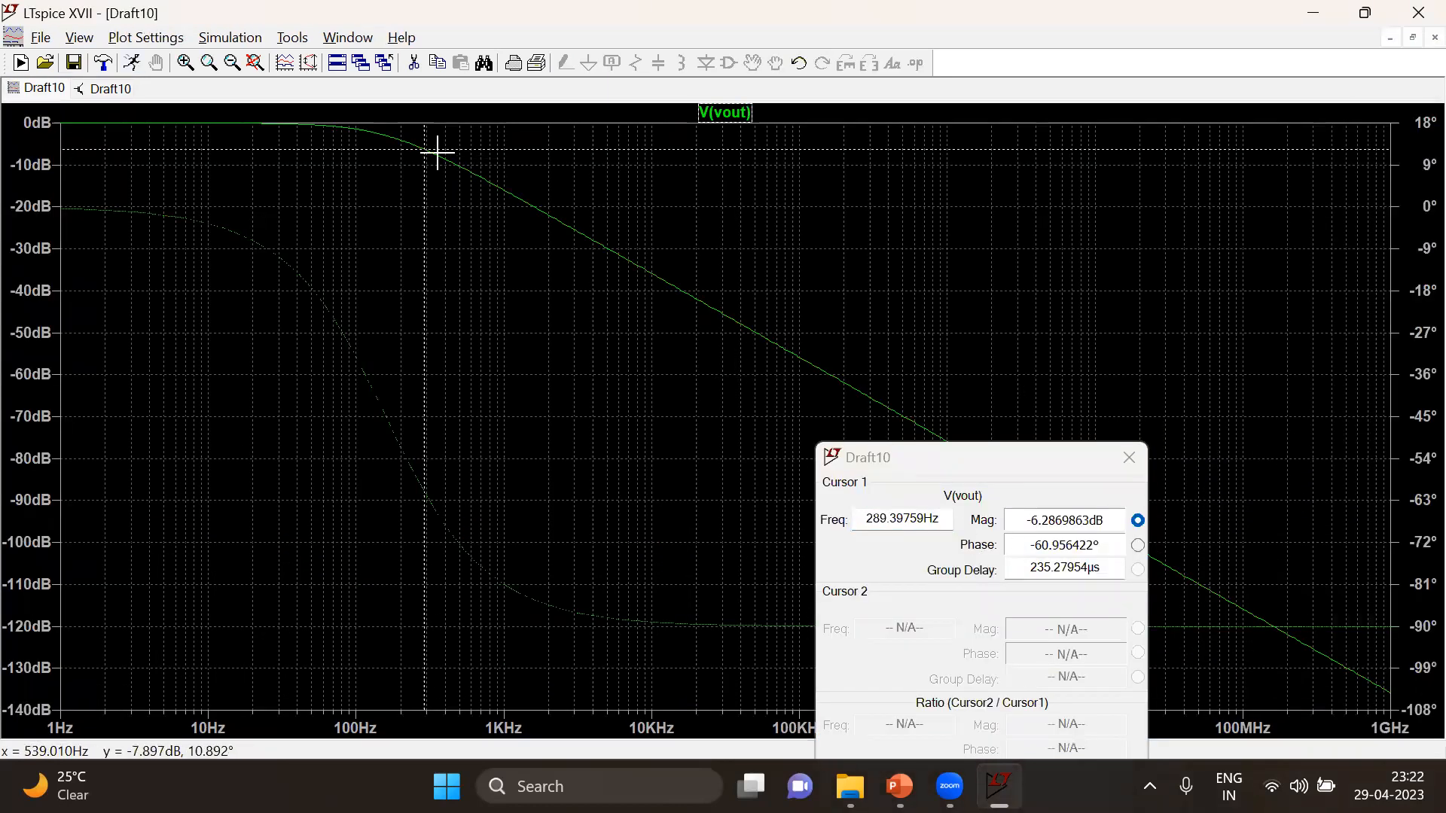
Move the cursor to the -3 dB point of the new V(vout) curve and read its magnitude and frequency
drag(420, 147, 385, 134)
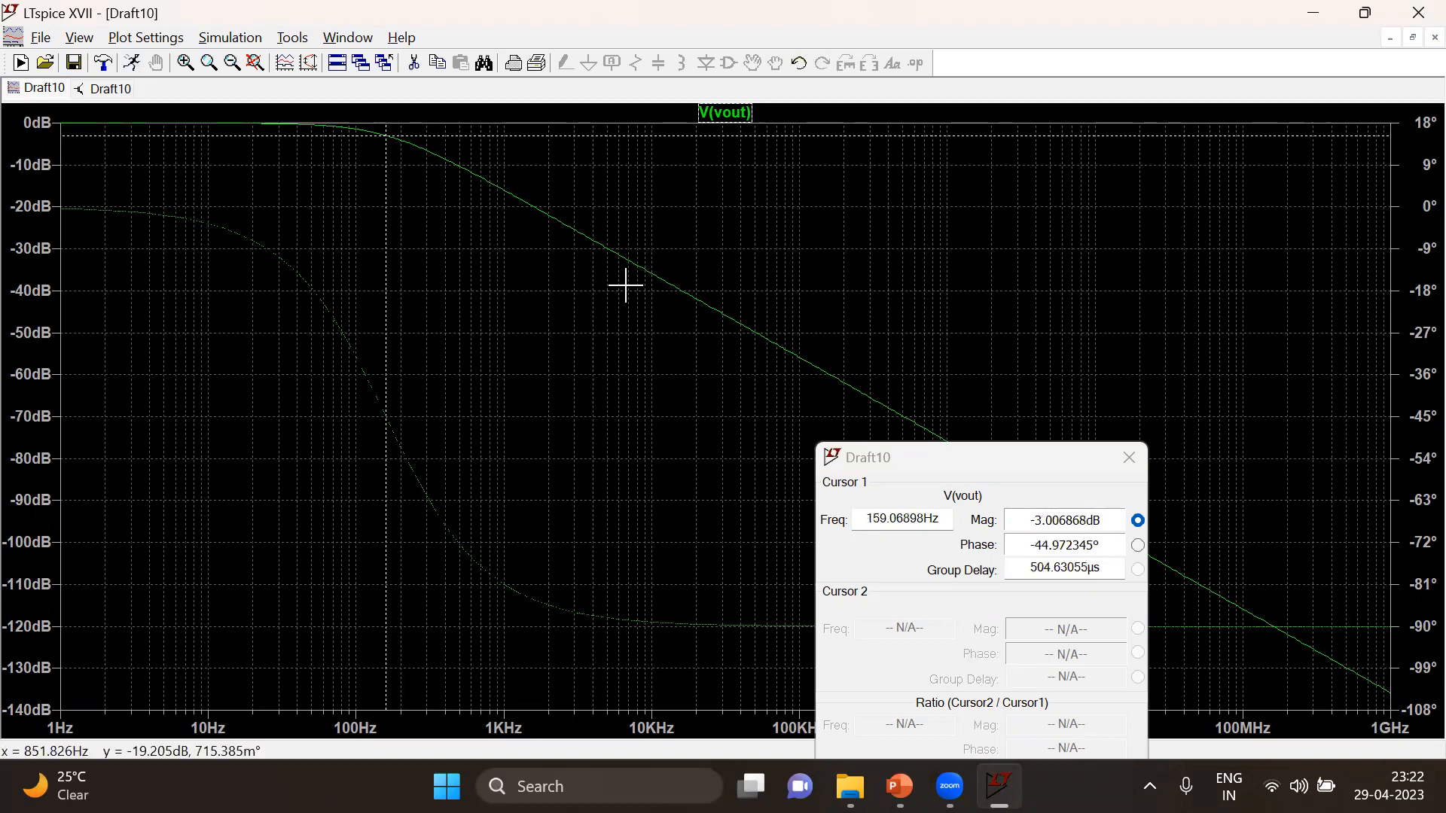
click(1029, 520)
drag(1029, 520, 1112, 520)
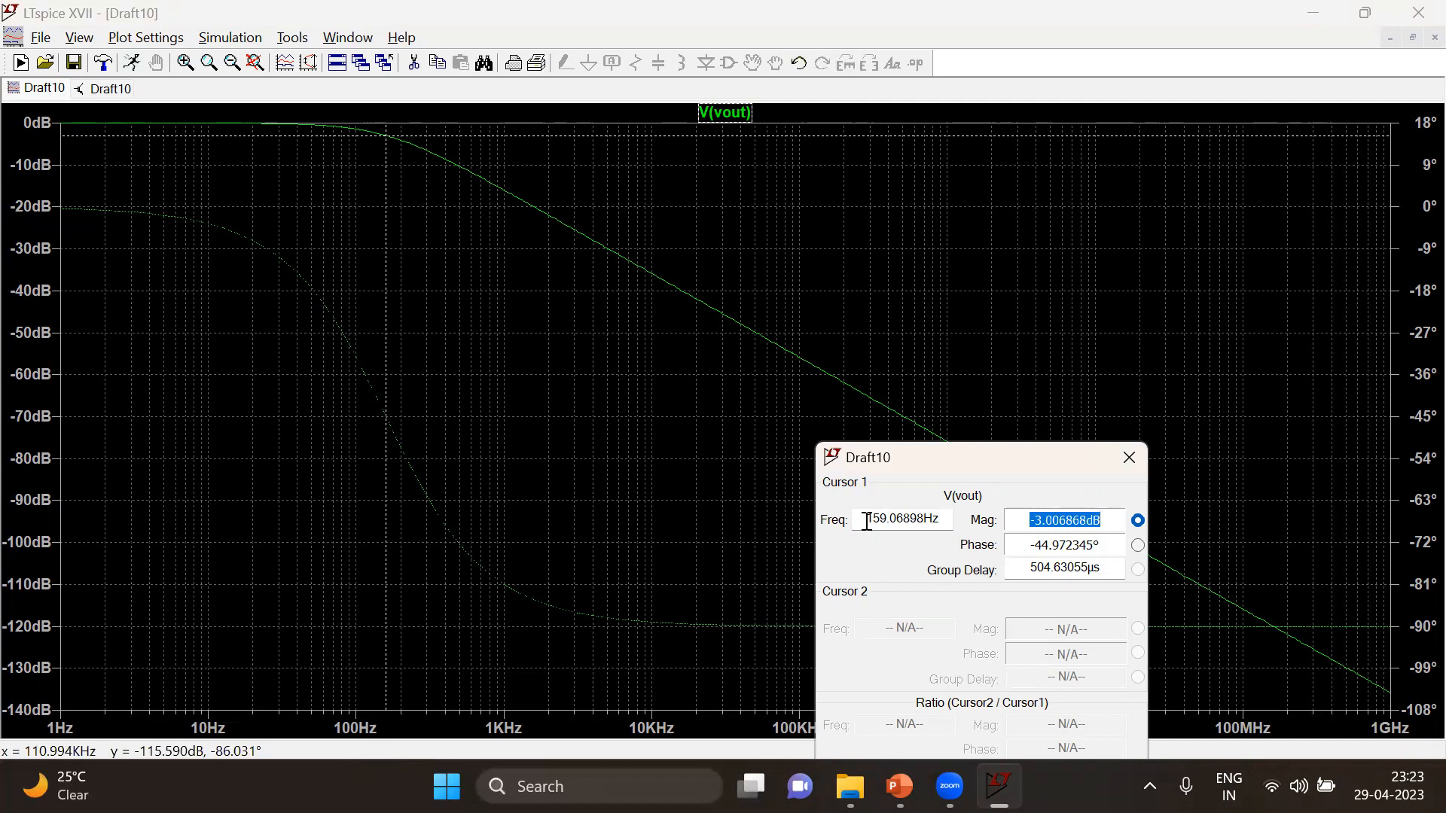
drag(866, 521, 939, 523)
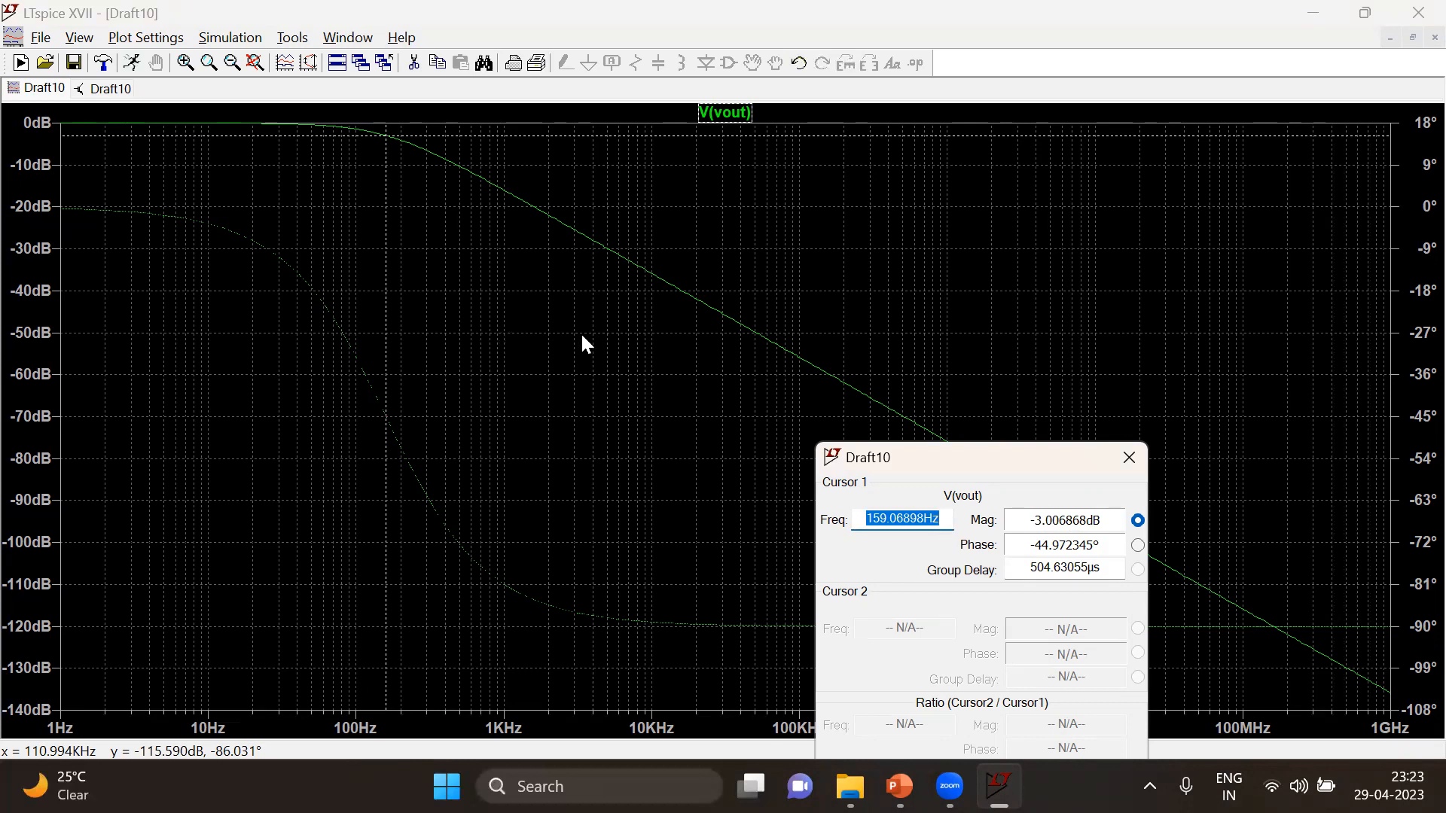
Switch to PowerPoint to check the calculated cut-off frequency on the Calculation slide, and return to the LTspice plot
key(alt+Tab)
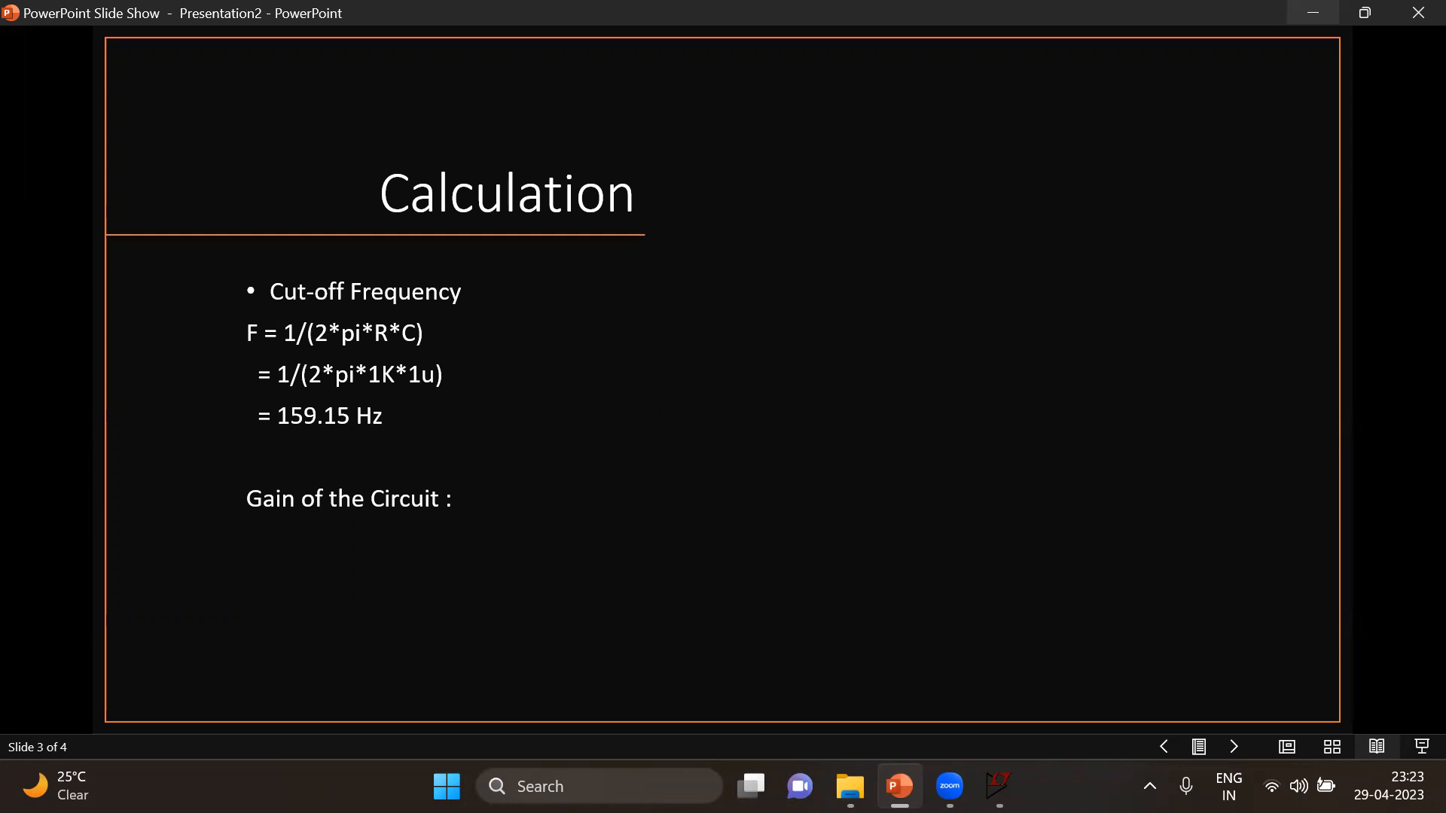
mouse_move(998, 786)
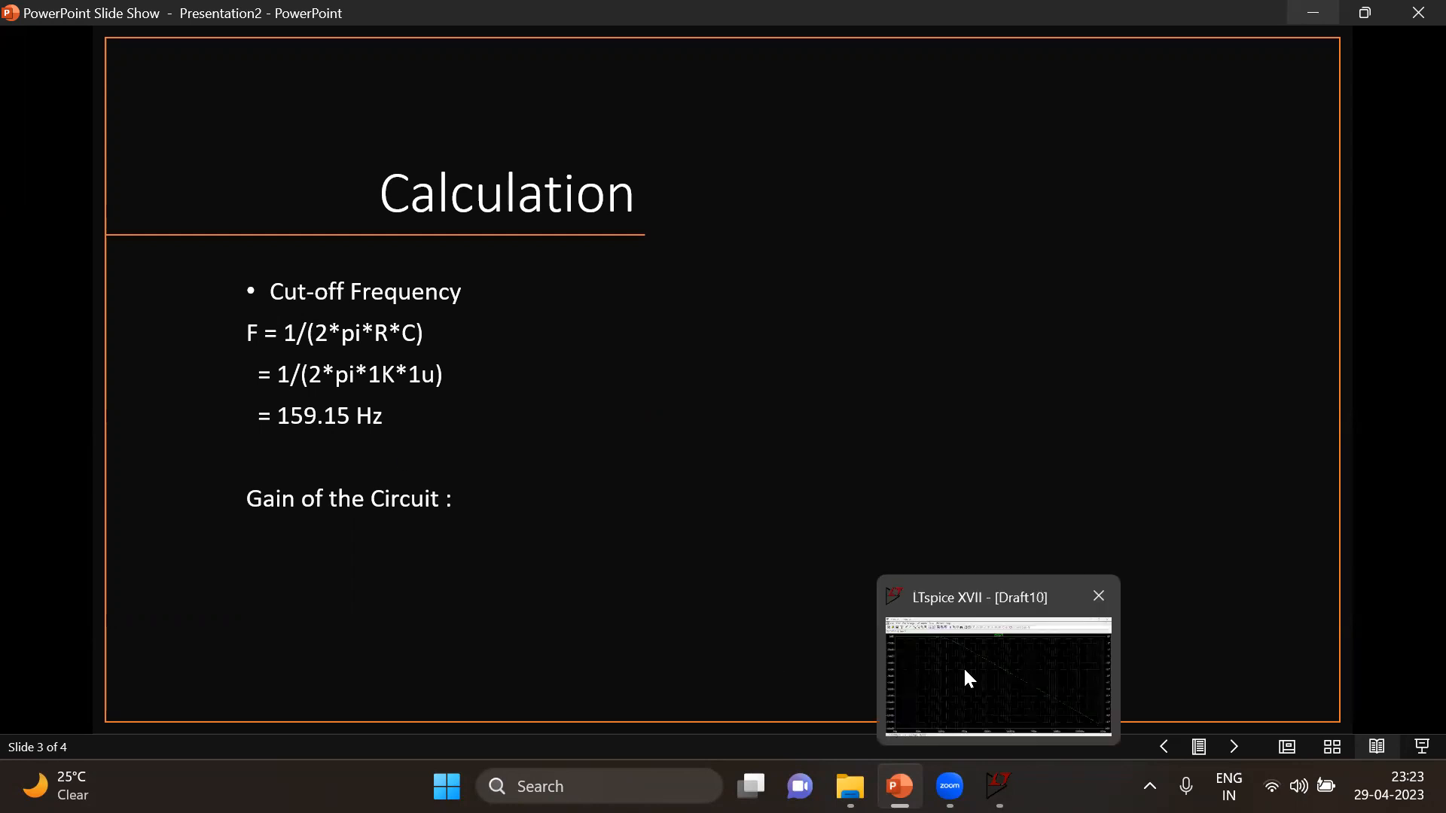
click(967, 673)
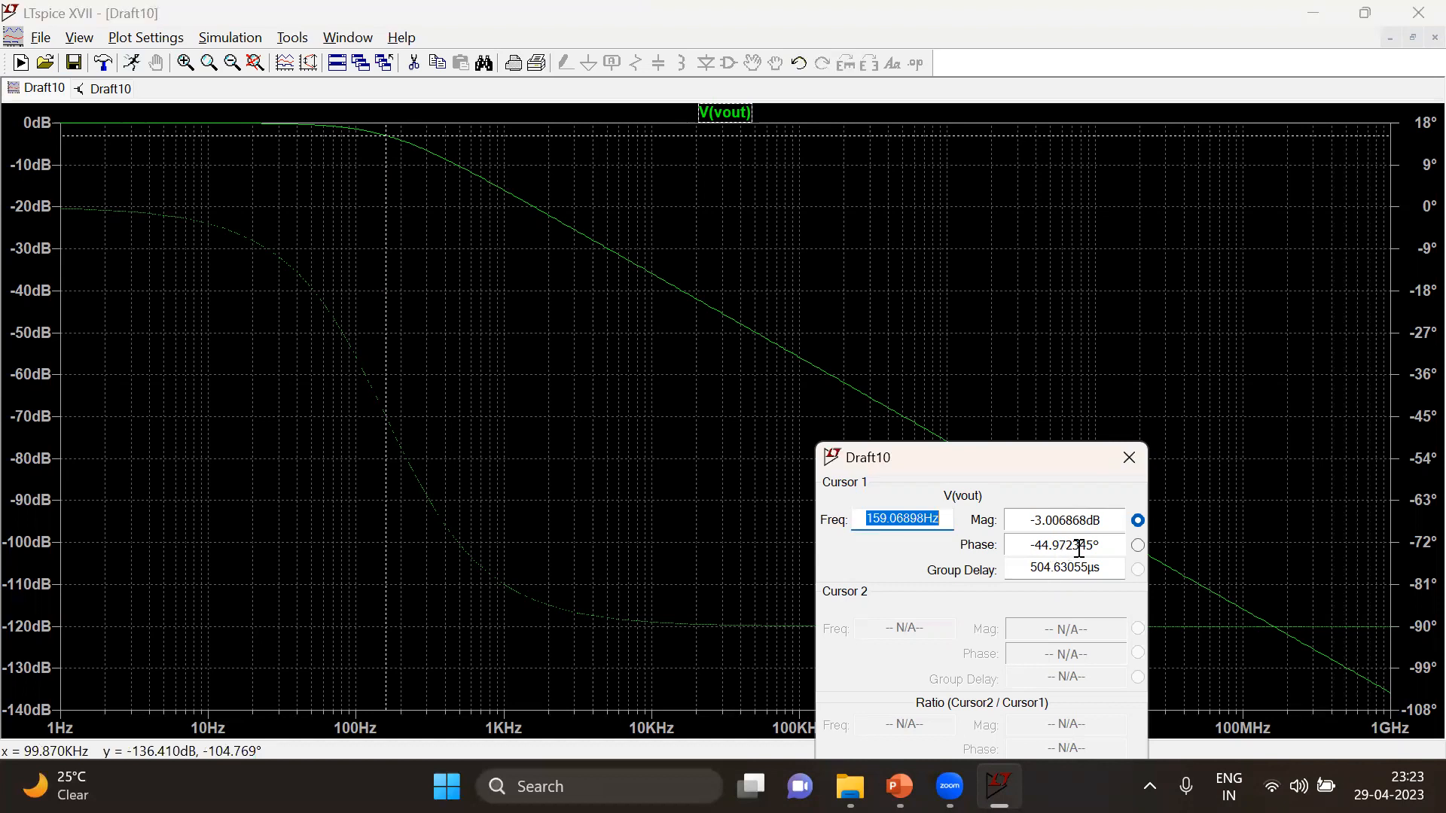
Reactivate the commented-out transient command in the schematic as the SPICE directive .tran 10m
click(110, 89)
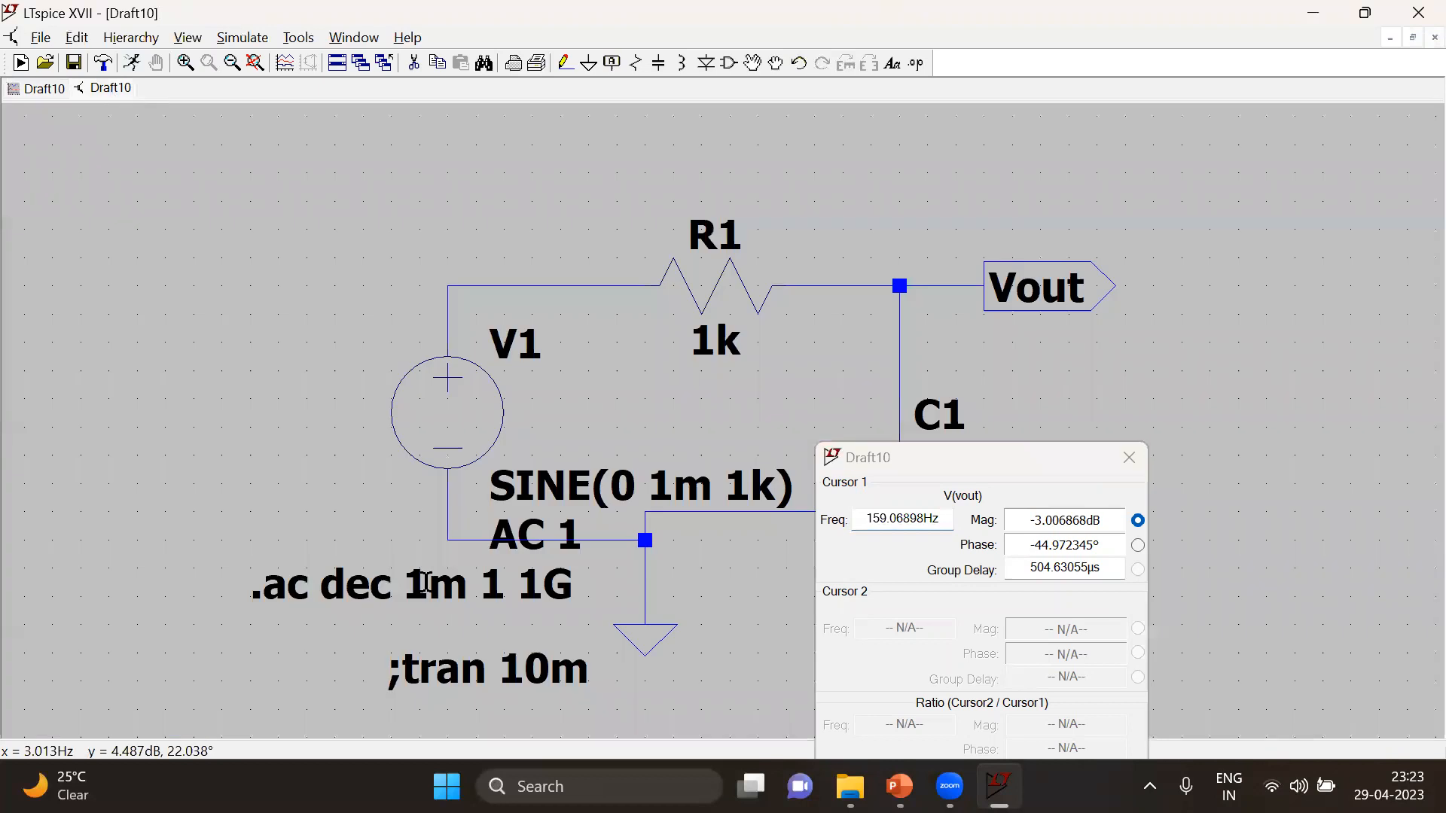
right_click(461, 673)
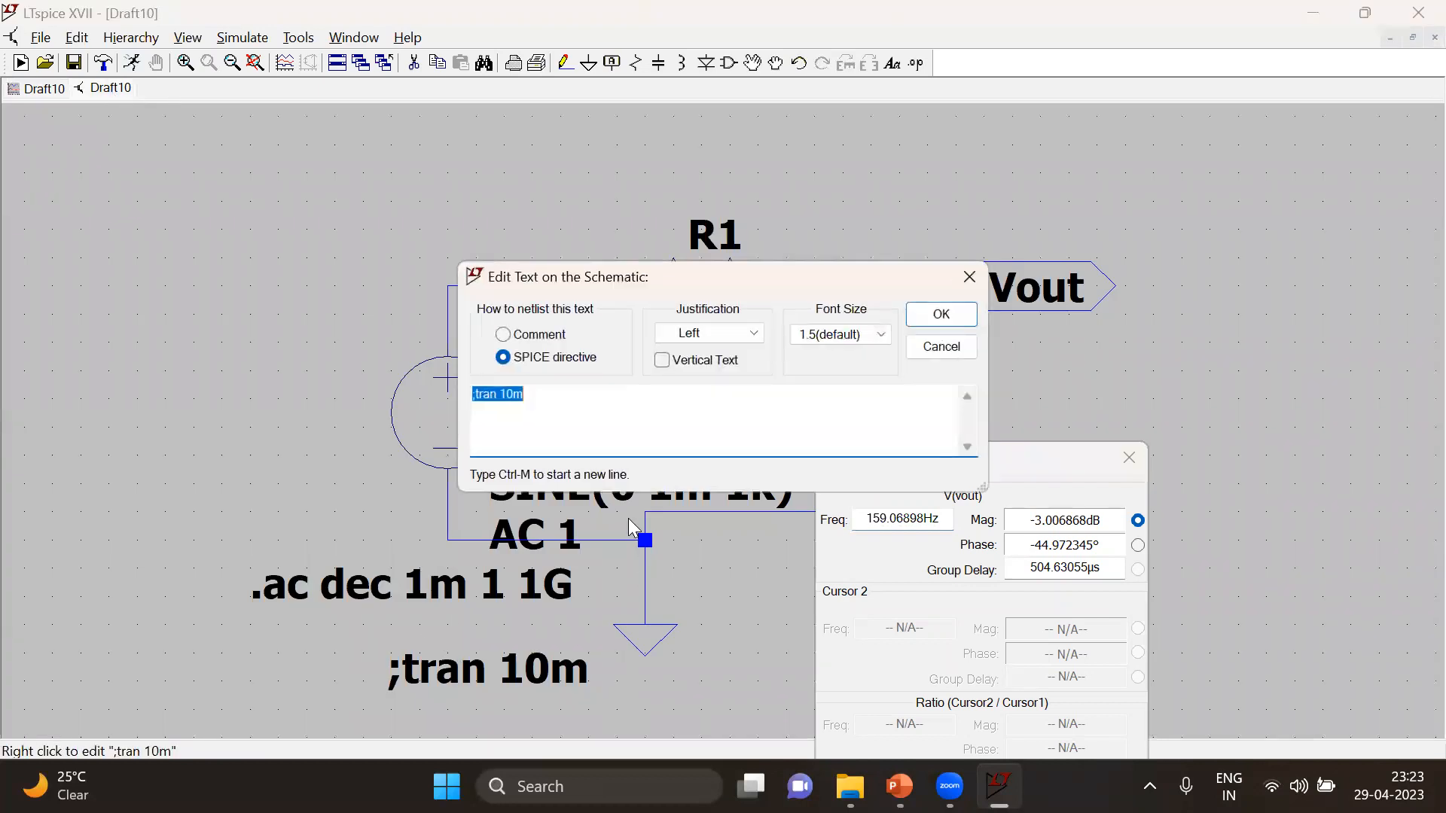
click(474, 394)
key(BackSpace)
text(.)
key(Return)
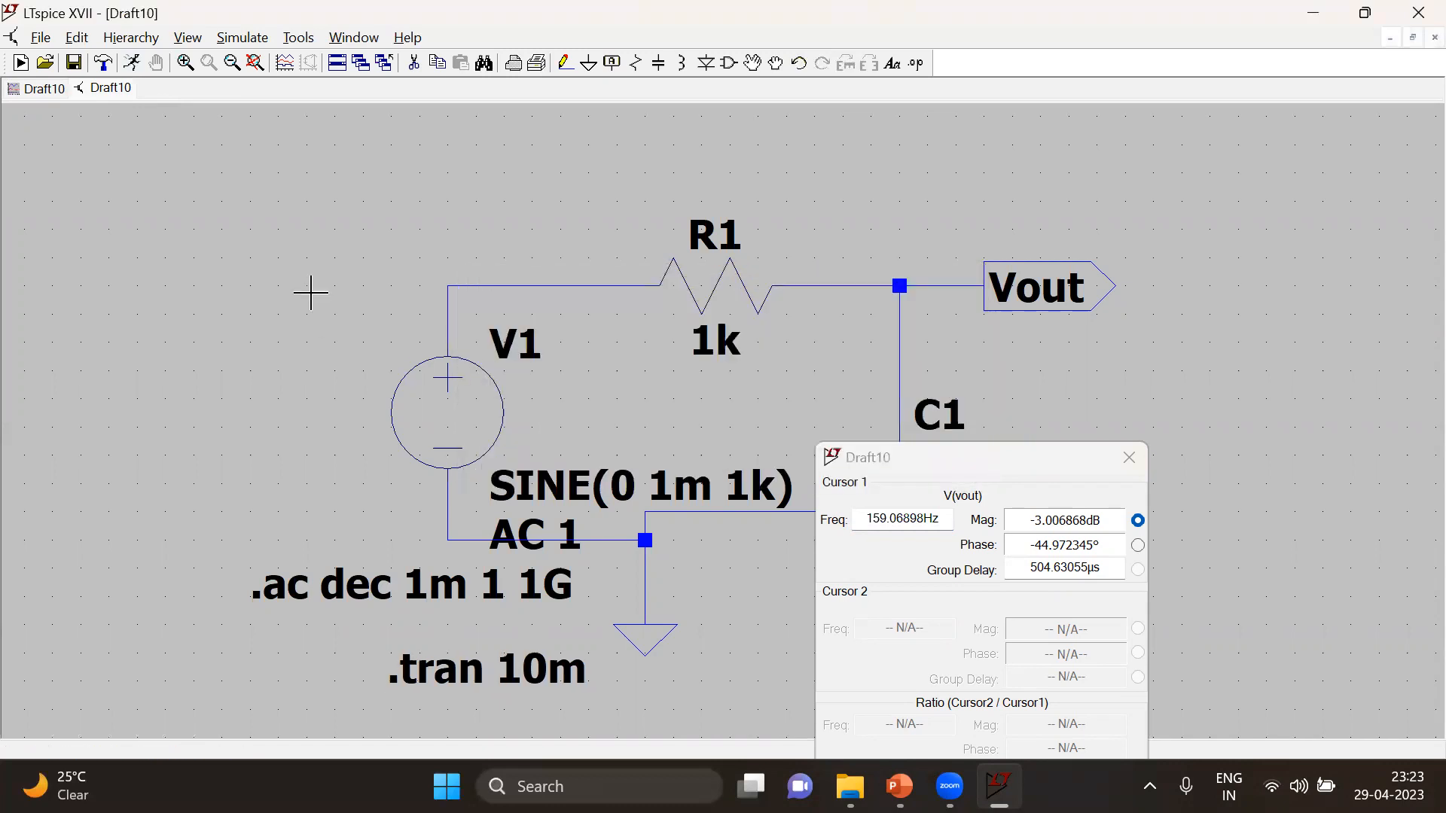
Run the .tran 10m analysis, add the input node voltage V(n001) to the V(vout) plot, and maximize the plot
click(132, 63)
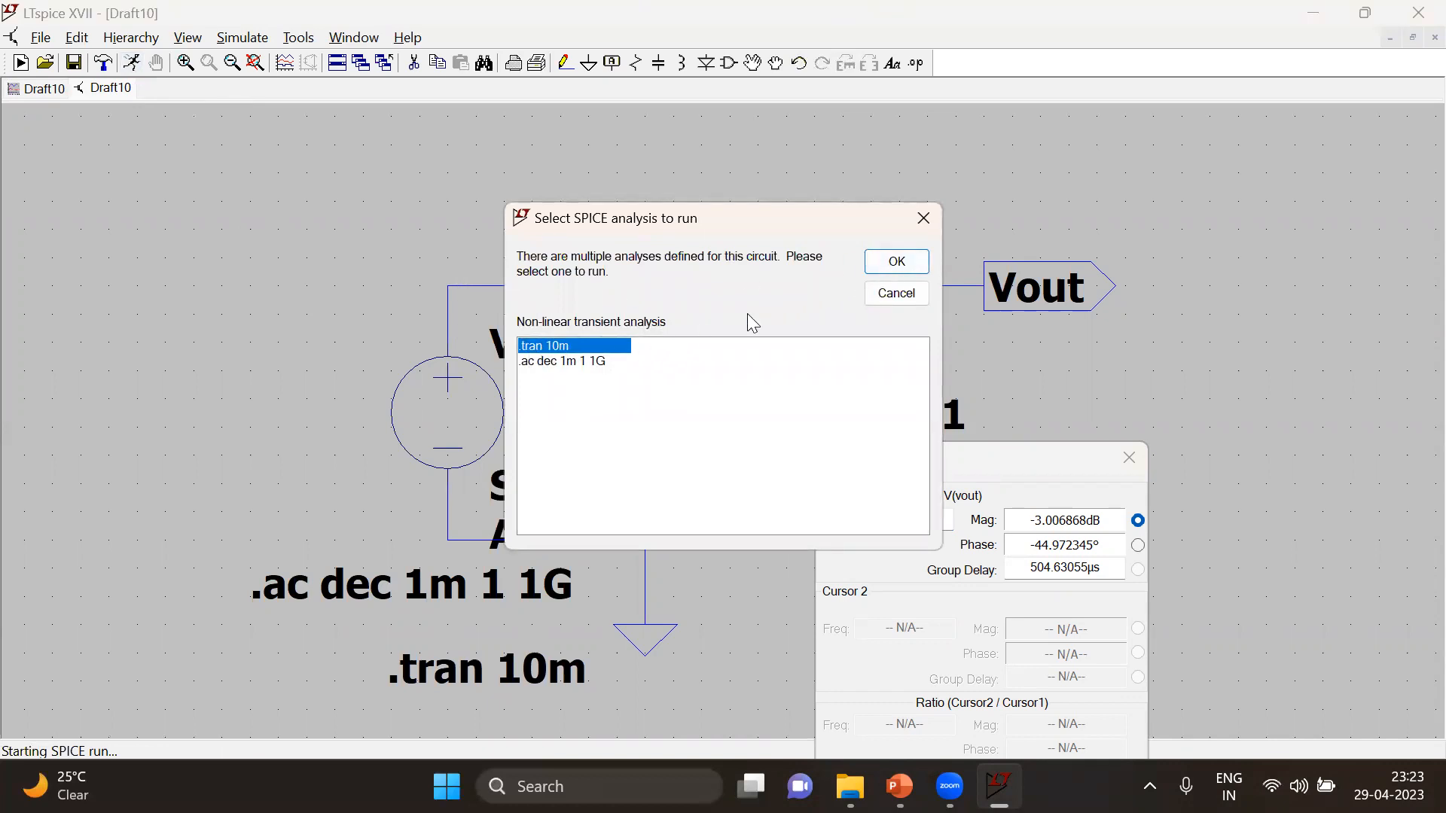
click(882, 267)
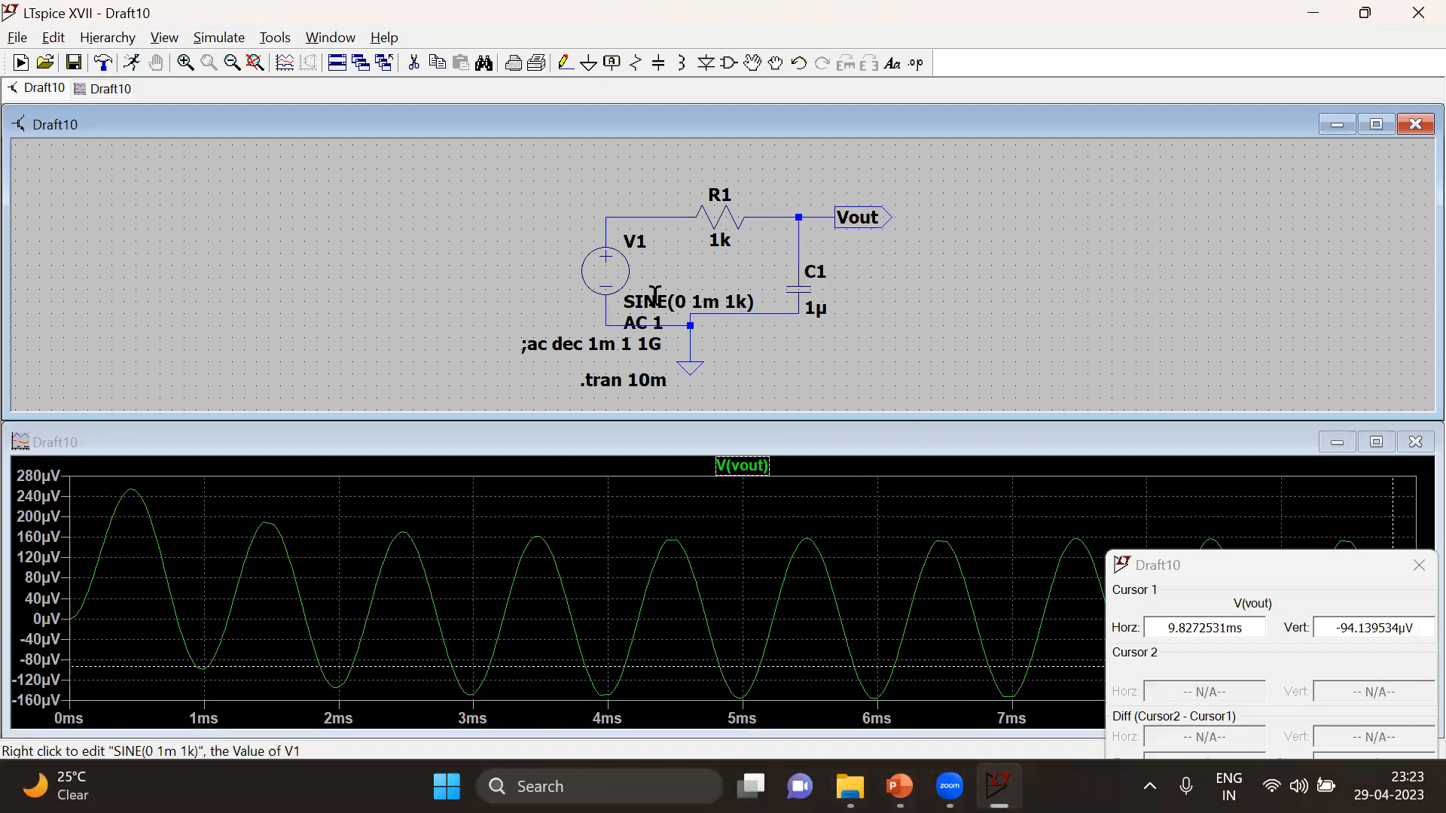
click(621, 217)
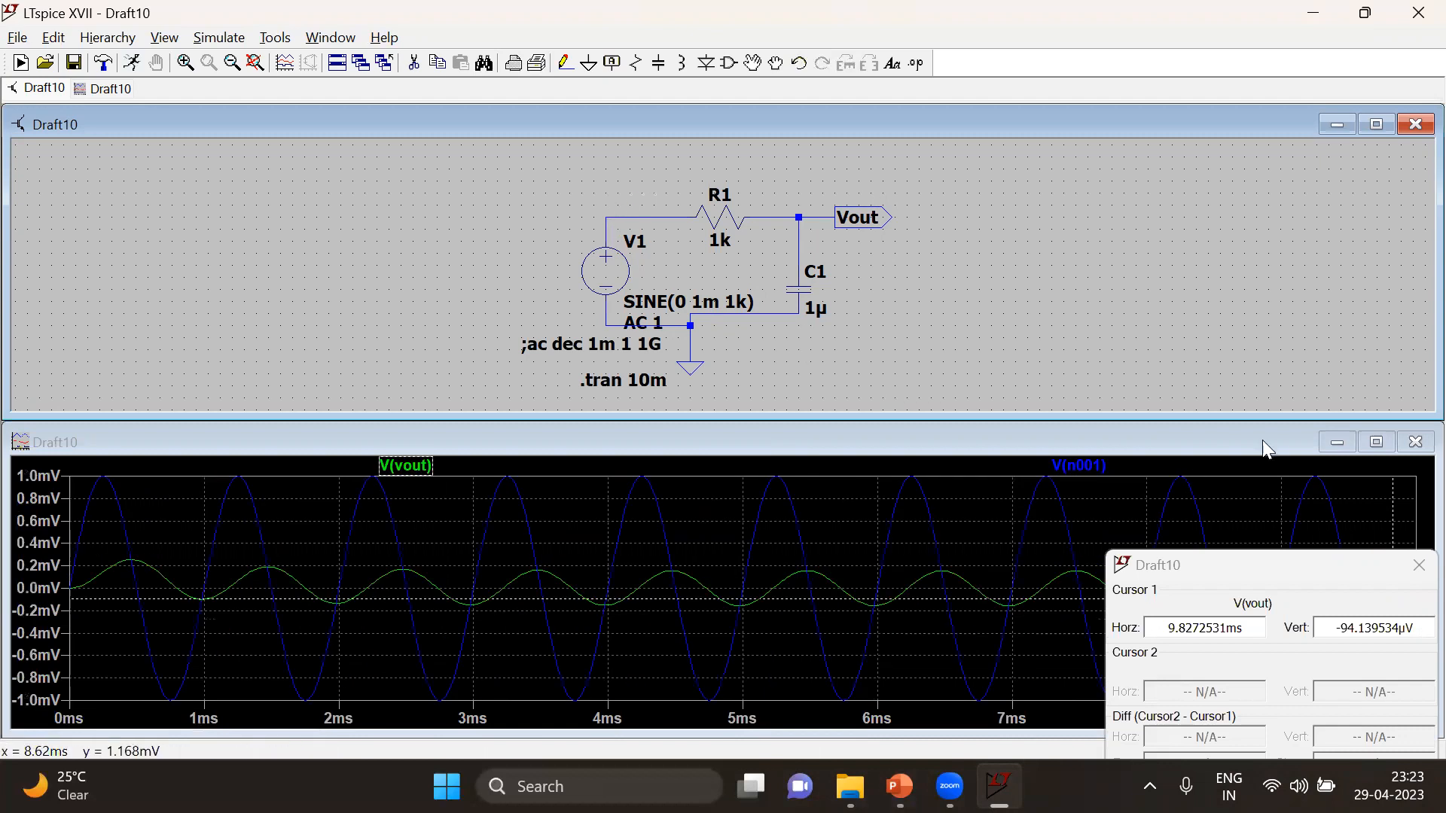
click(1375, 442)
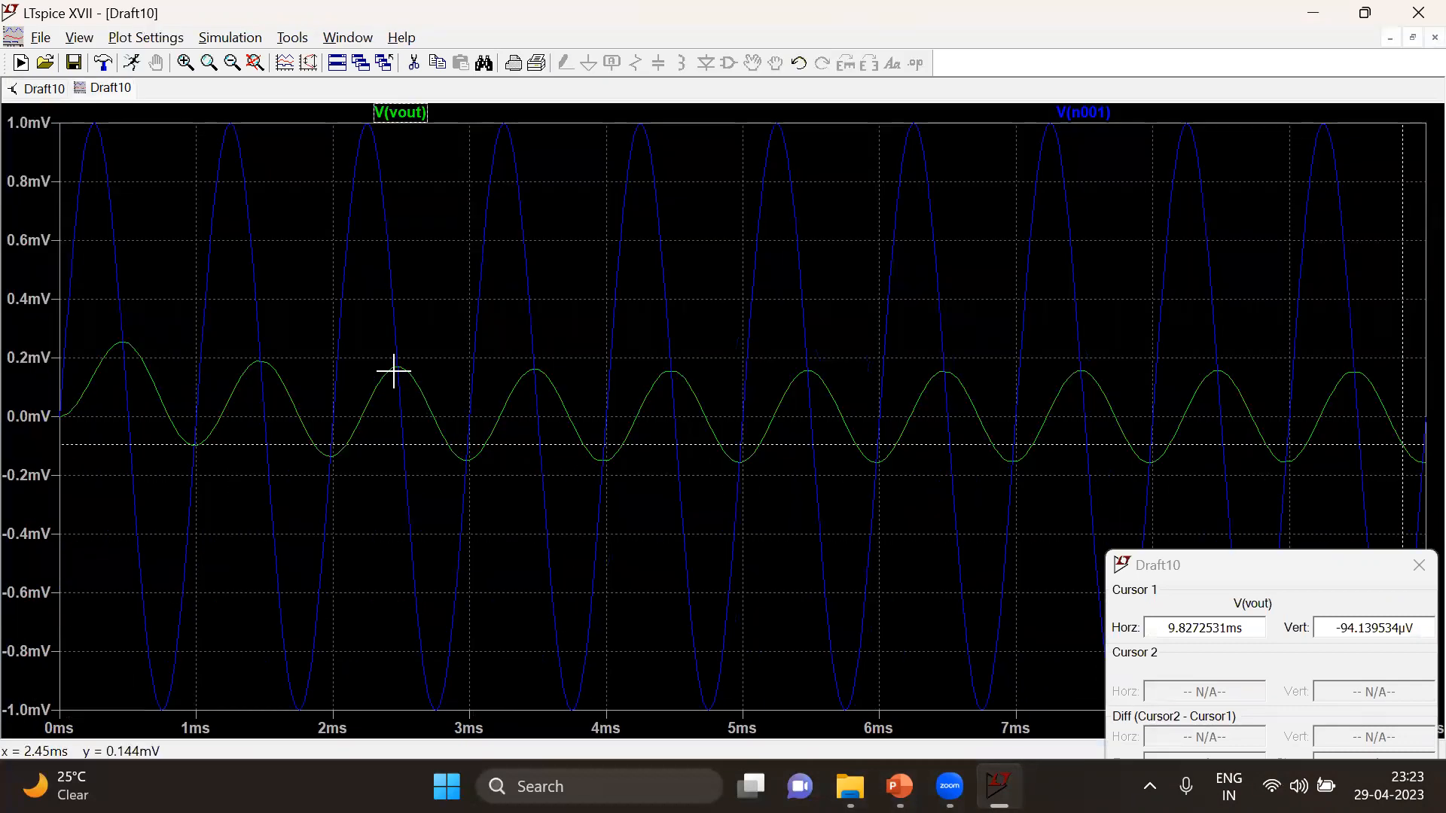